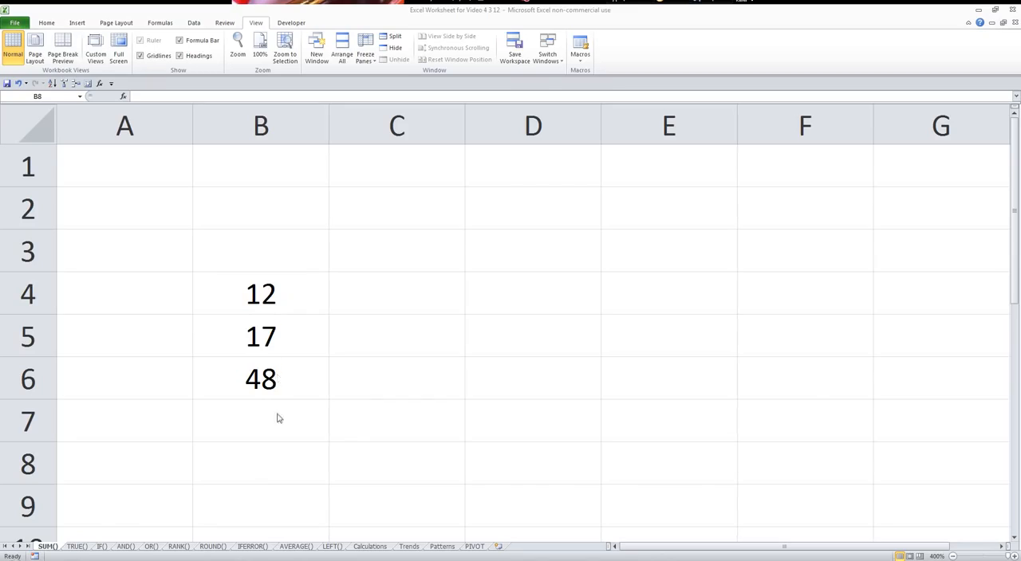
Add the three numbers in cell B8 with the formula =B4+B5+B6.
{"action": "left_click", "coordinate": [264, 464]}
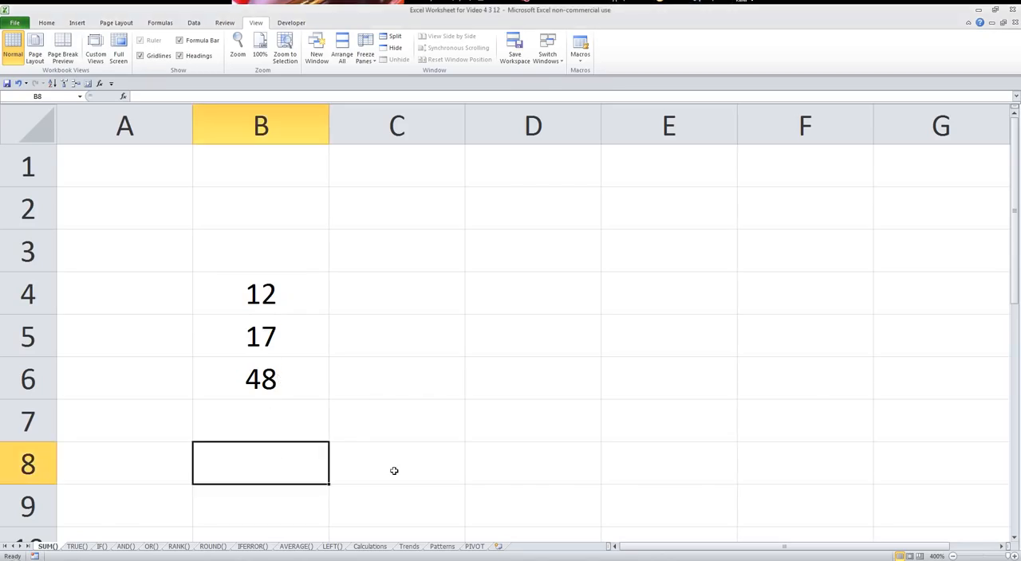
{"action": "type", "text": "="}
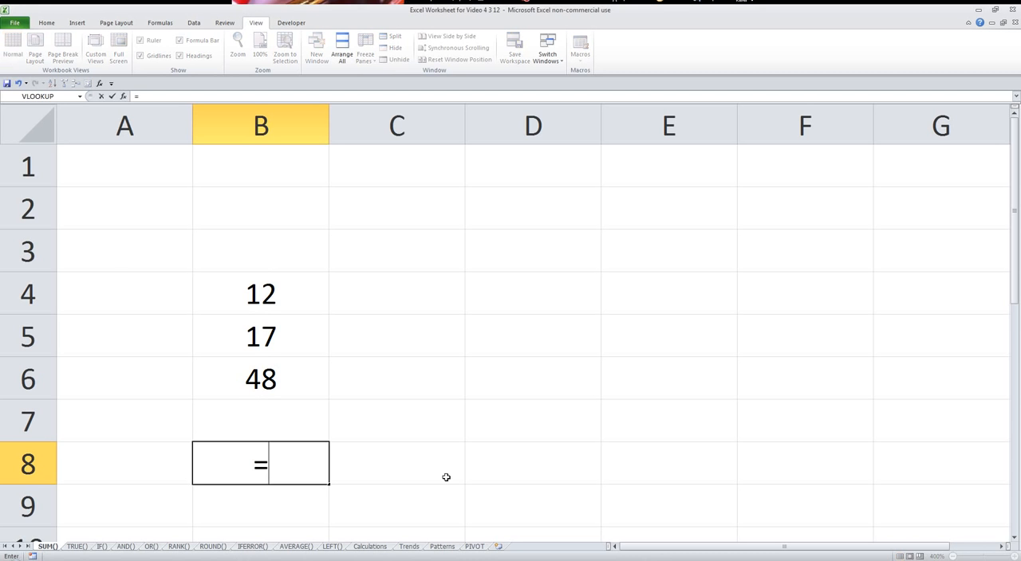
{"action": "left_click", "coordinate": [299, 302]}
{"action": "type", "text": "+"}
{"action": "left_click", "coordinate": [299, 323]}
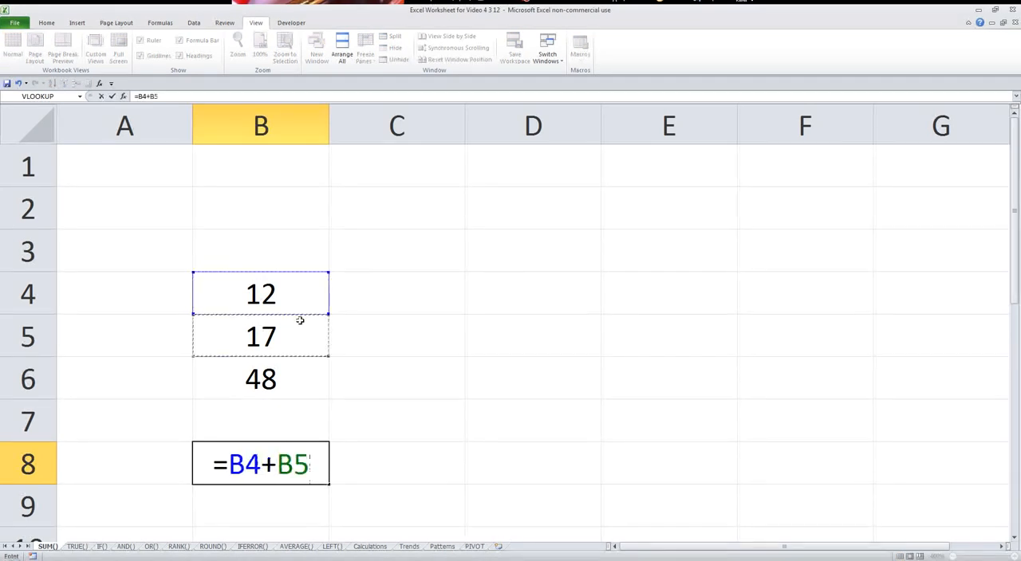
{"action": "type", "text": "+"}
{"action": "left_click", "coordinate": [280, 380]}
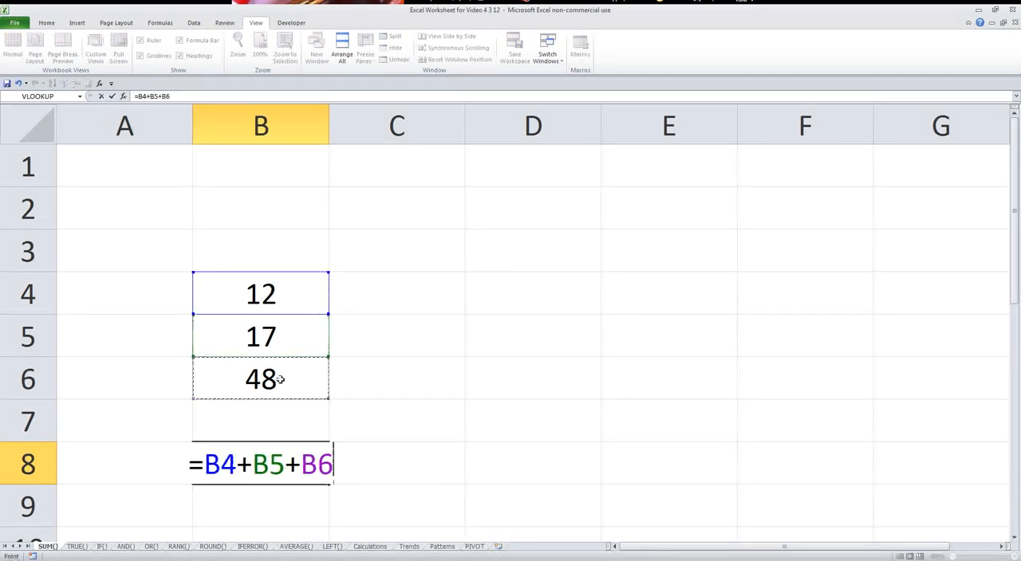
{"action": "key", "text": "Return"}
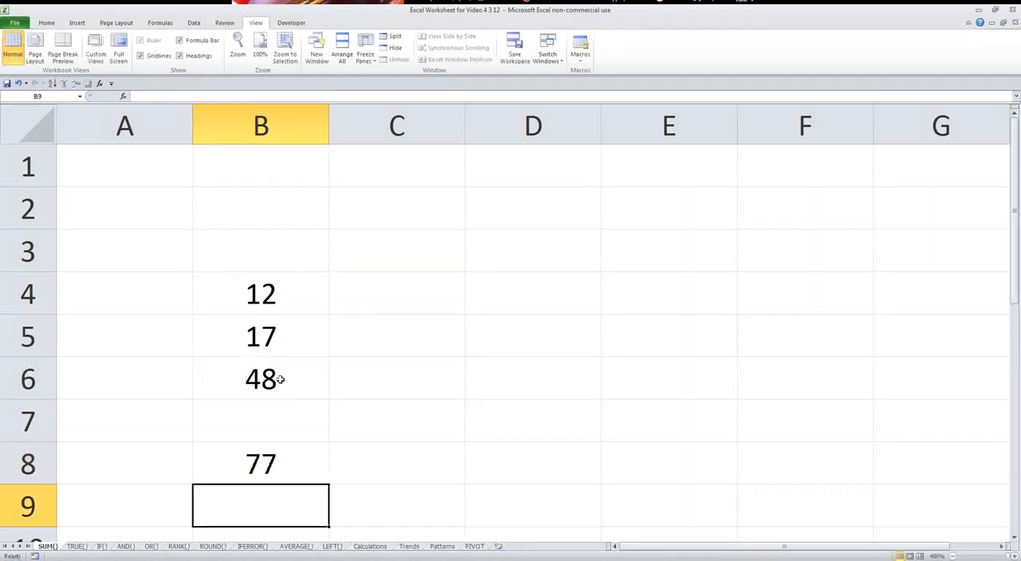
Replace the formula in cell B8 with =SUM(B4:B6), leaving the empty cell B7 out of the range.
{"action": "left_click", "coordinate": [288, 461]}
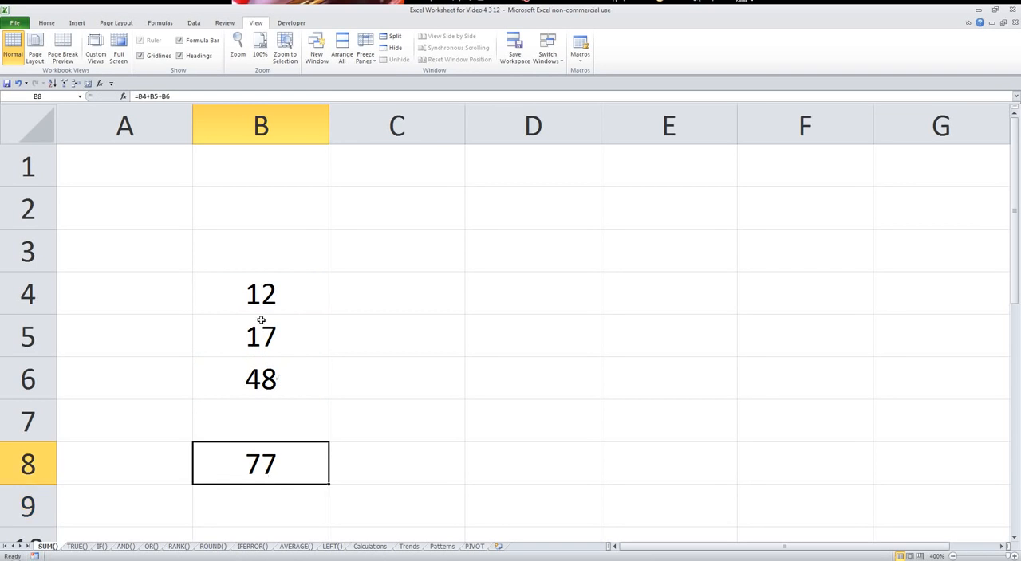
{"action": "key", "text": "Delete"}
{"action": "key", "text": "alt+equal"}
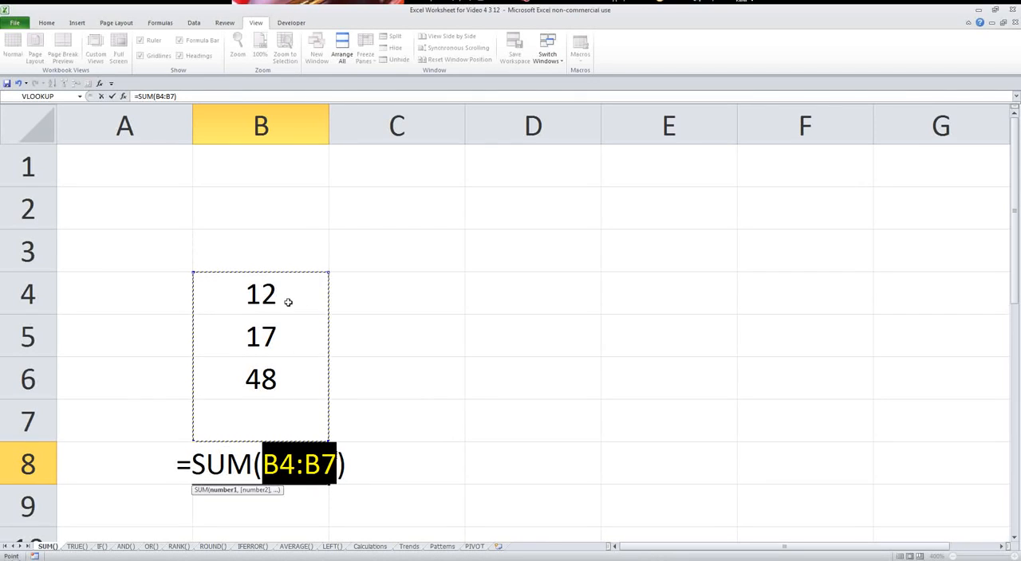
{"action": "left_click_drag", "start_coordinate": [280, 378], "coordinate": [274, 291]}
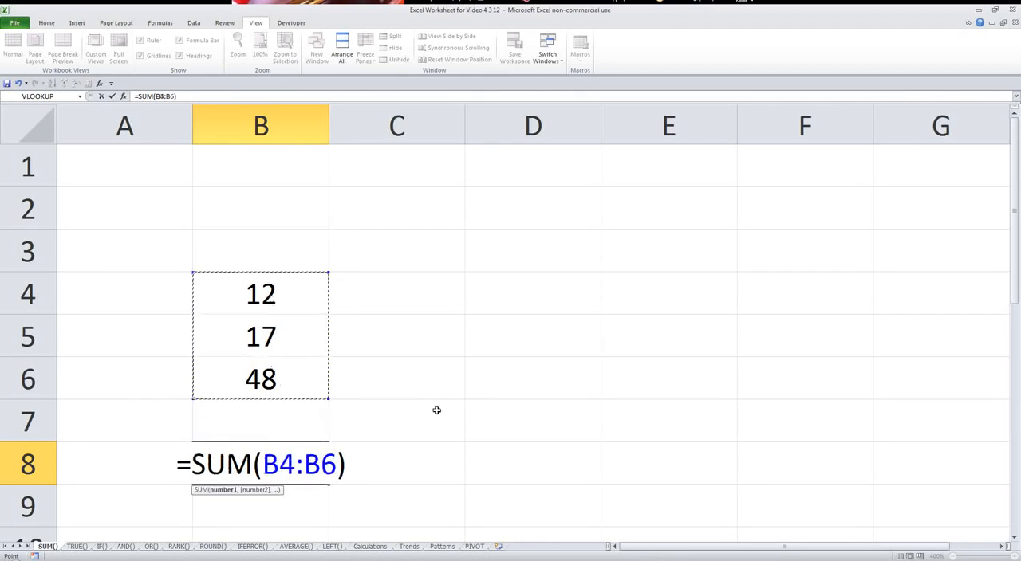
{"action": "key", "text": "Return"}
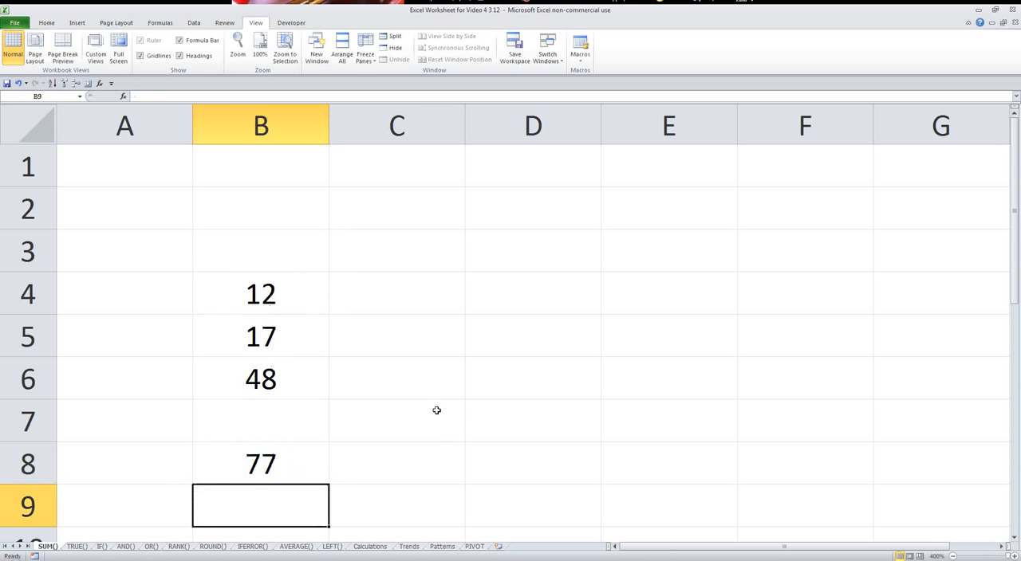
{"action": "left_click", "coordinate": [262, 448]}
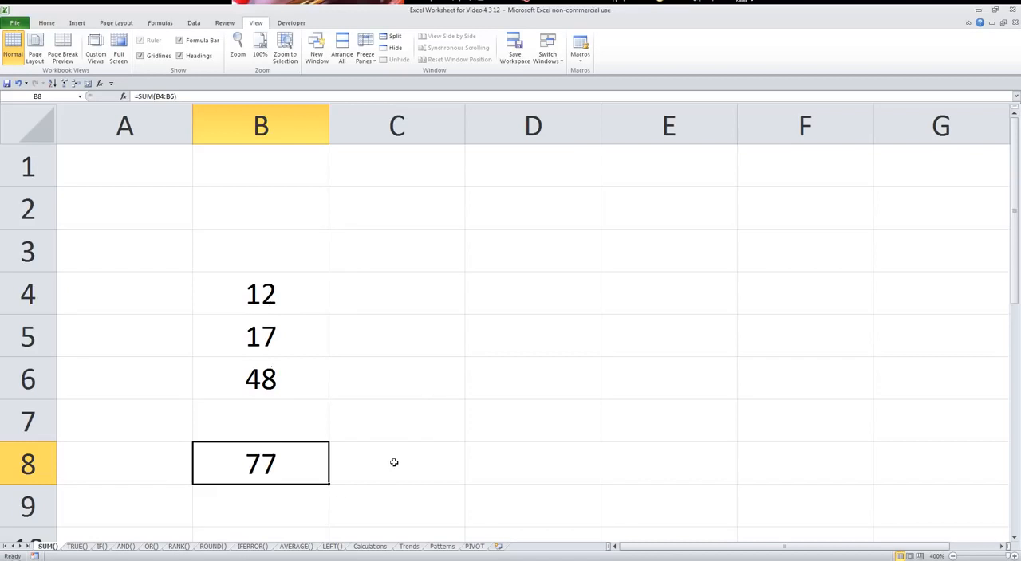
Clear the existing formula from cell D2 on the TRUE() sheet.
{"action": "left_click", "coordinate": [77, 548]}
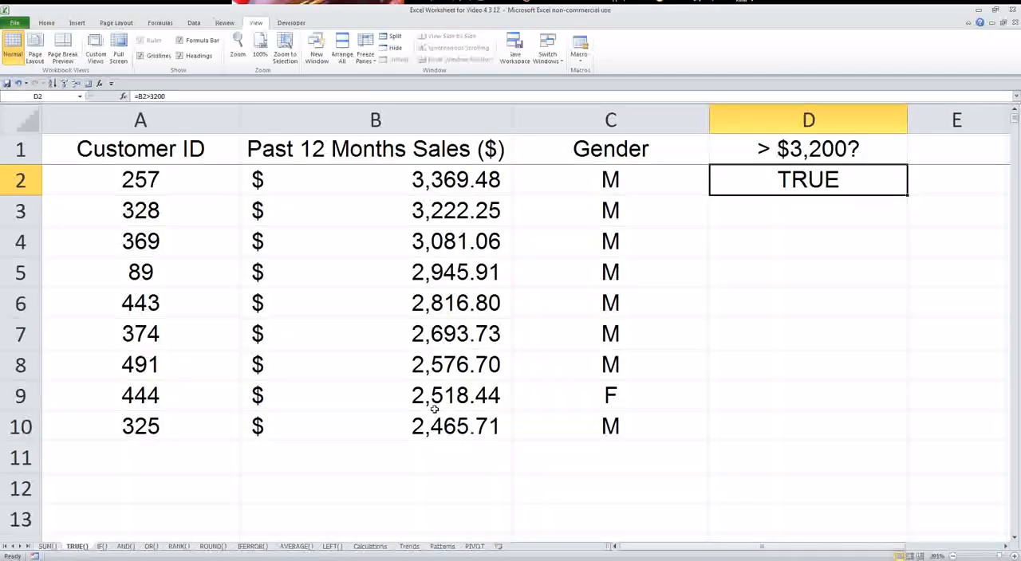
{"action": "key", "text": "BackSpace"}
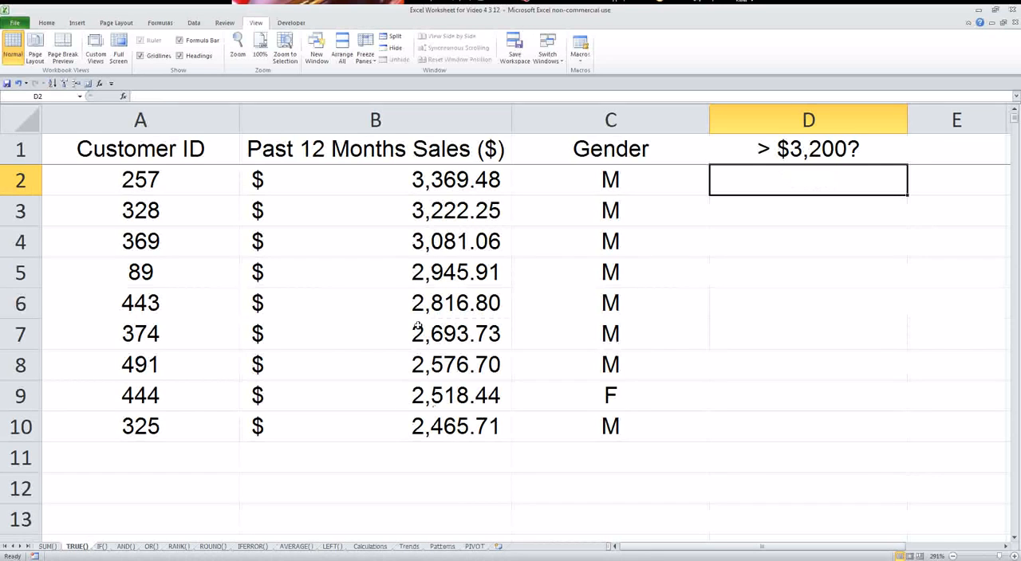
Examine the Past 12 Months Sales values in B2:B10 against the $3,200 threshold.
{"action": "left_click", "coordinate": [483, 183]}
{"action": "left_click", "coordinate": [449, 203]}
{"action": "left_click", "coordinate": [442, 239]}
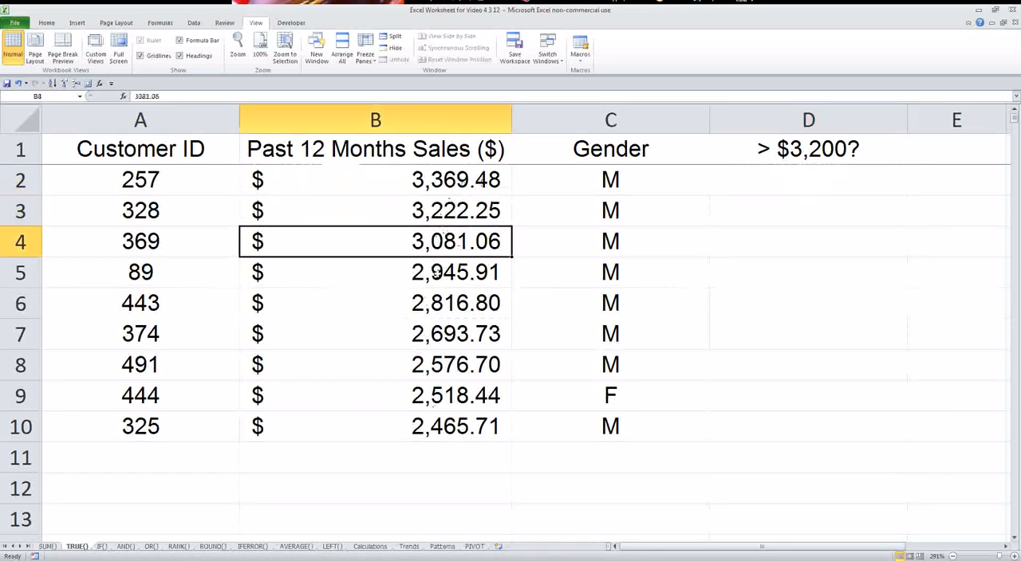
{"action": "left_click", "coordinate": [437, 273]}
{"action": "left_click", "coordinate": [437, 303]}
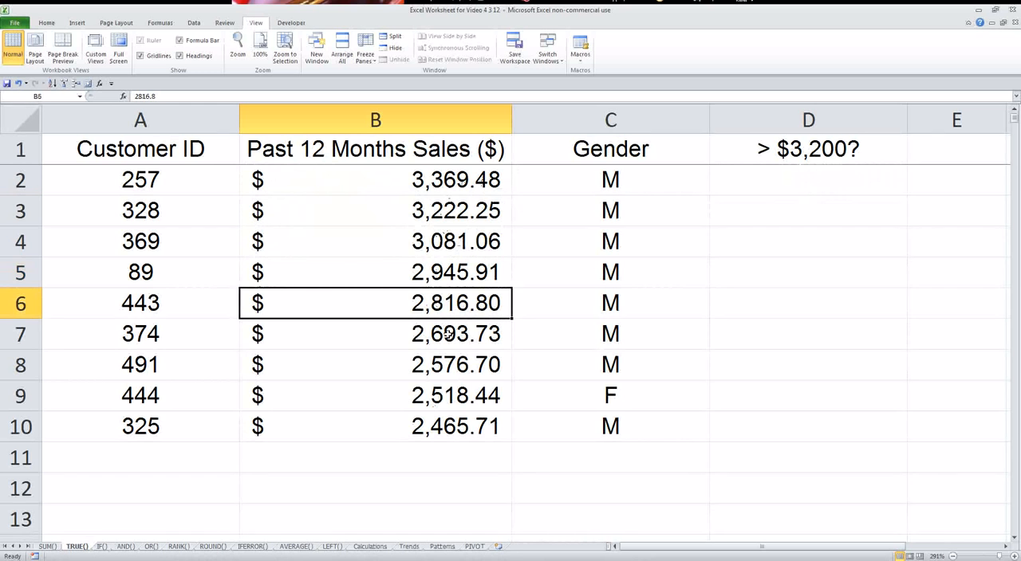
{"action": "left_click", "coordinate": [448, 334]}
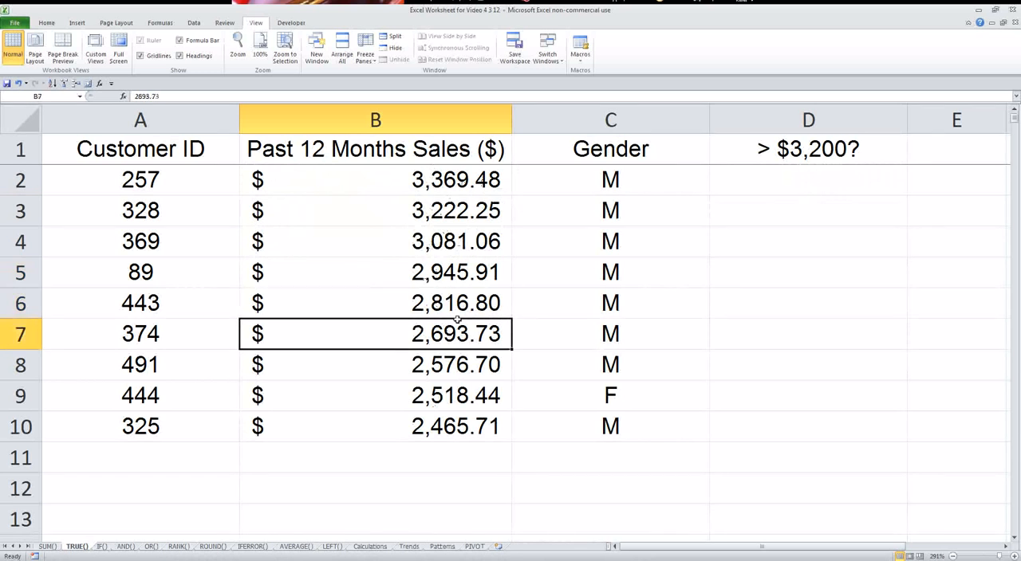
{"action": "left_click", "coordinate": [792, 180]}
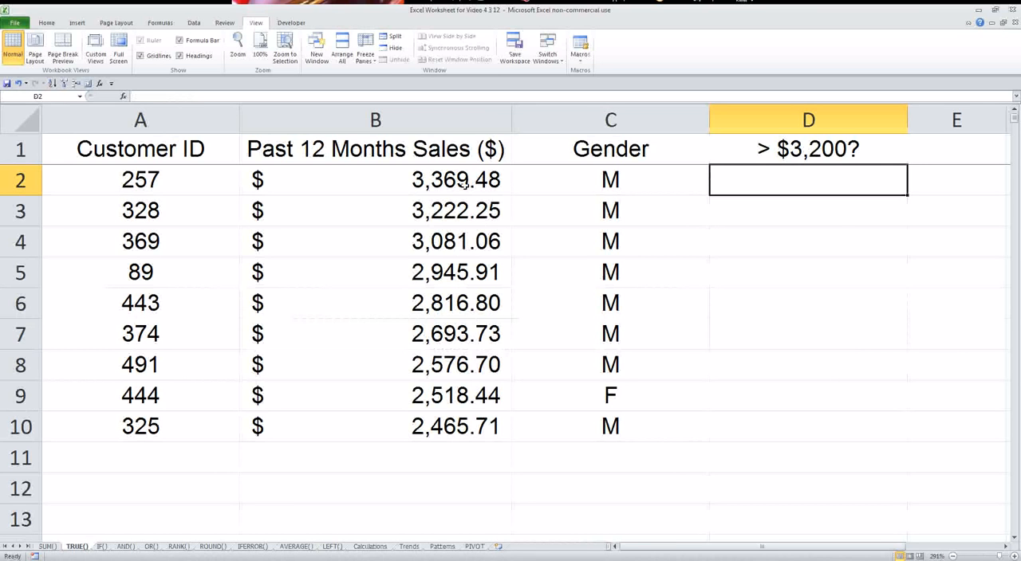
{"action": "left_click_drag", "start_coordinate": [465, 184], "coordinate": [448, 438]}
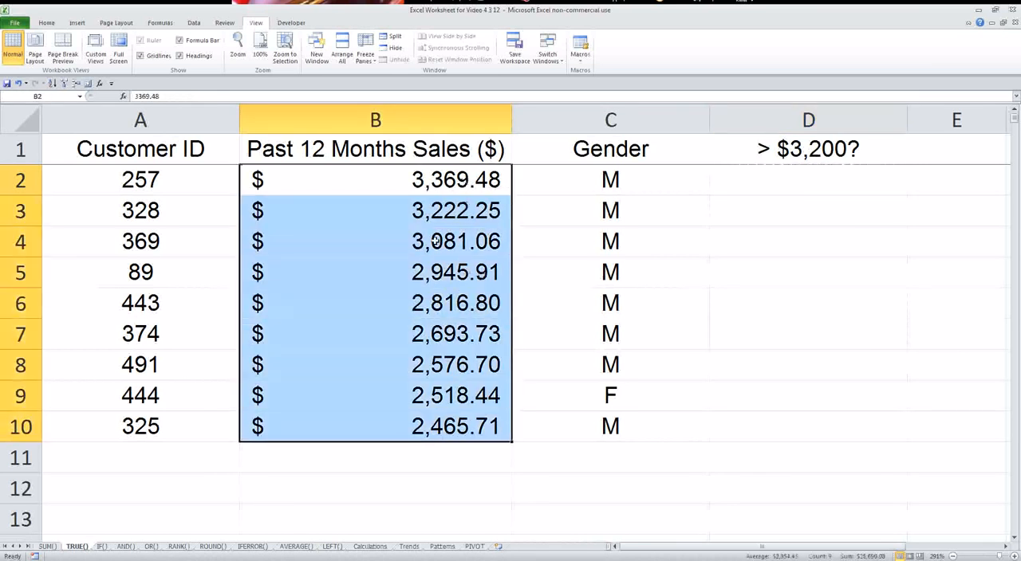
Sort data rows 2 to 10 by Customer ID in ascending order.
{"action": "left_click_drag", "start_coordinate": [21, 180], "coordinate": [31, 435]}
{"action": "left_click", "coordinate": [194, 22]}
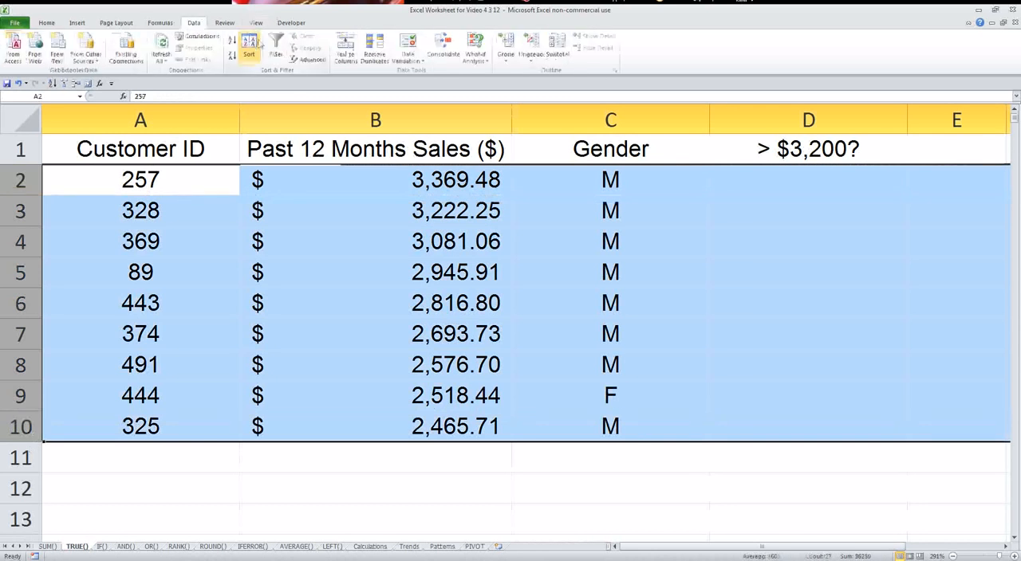
{"action": "left_click", "coordinate": [249, 49]}
{"action": "left_click", "coordinate": [550, 252]}
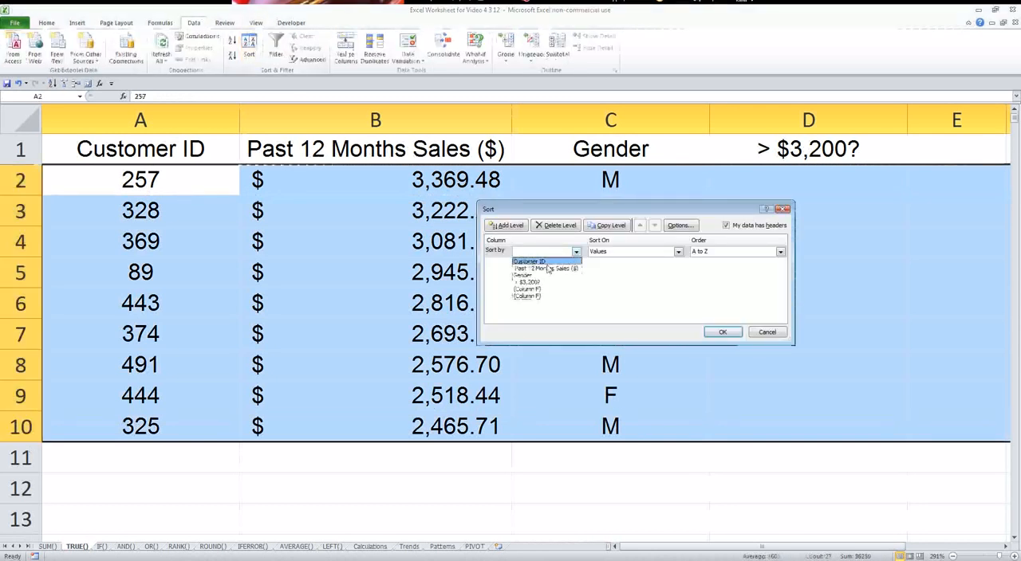
{"action": "left_click", "coordinate": [548, 265]}
{"action": "left_click", "coordinate": [722, 333]}
{"action": "left_click", "coordinate": [242, 274]}
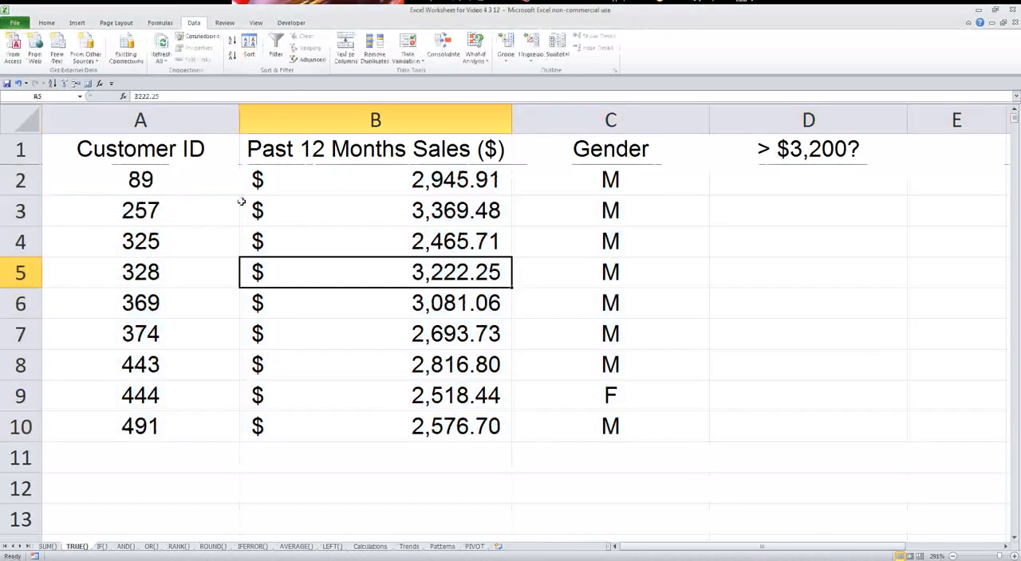
Enter =B2>3200 in cell D2 and fill the formula down to D10.
{"action": "left_click_drag", "start_coordinate": [247, 180], "coordinate": [455, 425]}
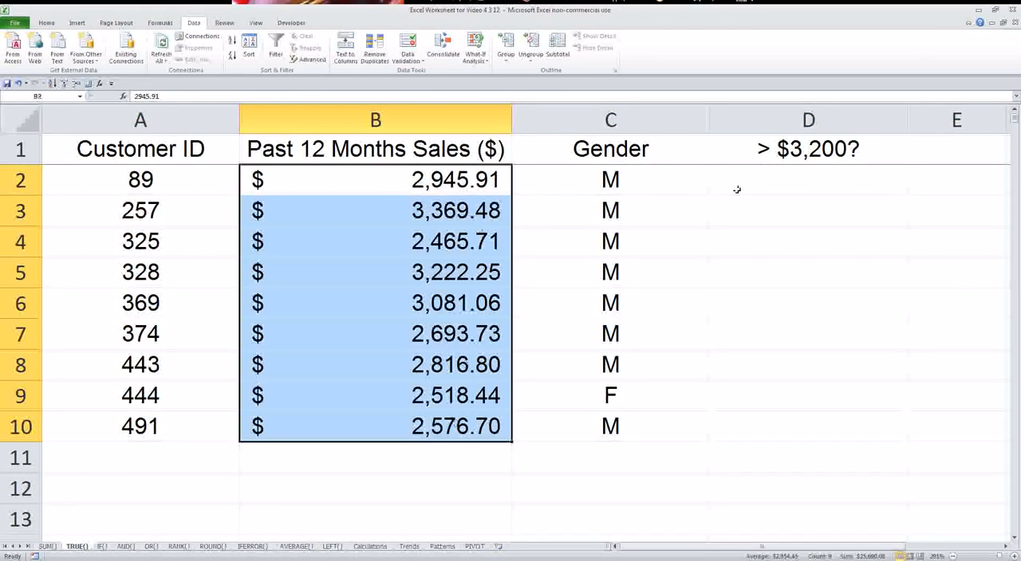
{"action": "left_click", "coordinate": [774, 183]}
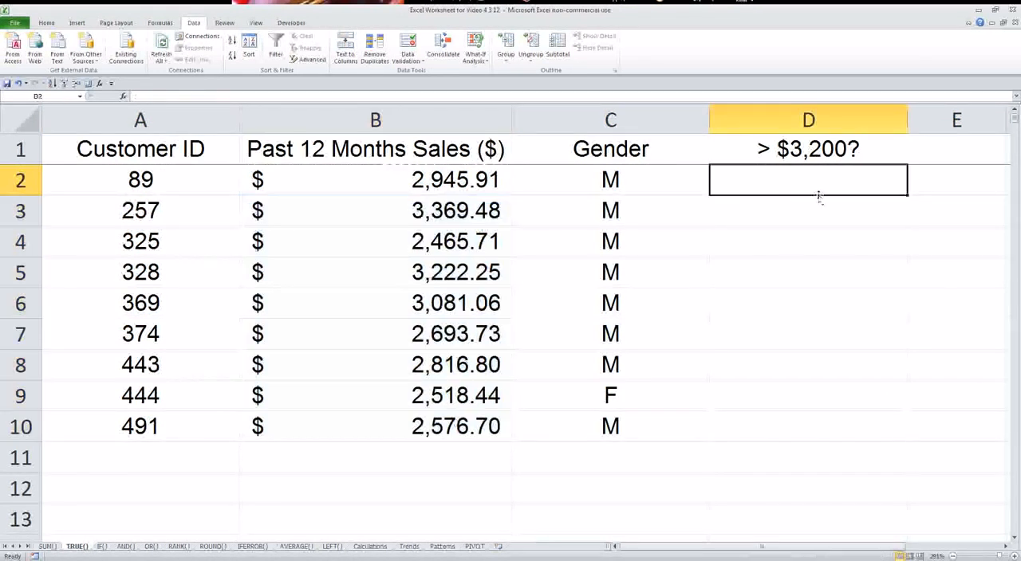
{"action": "type", "text": "="}
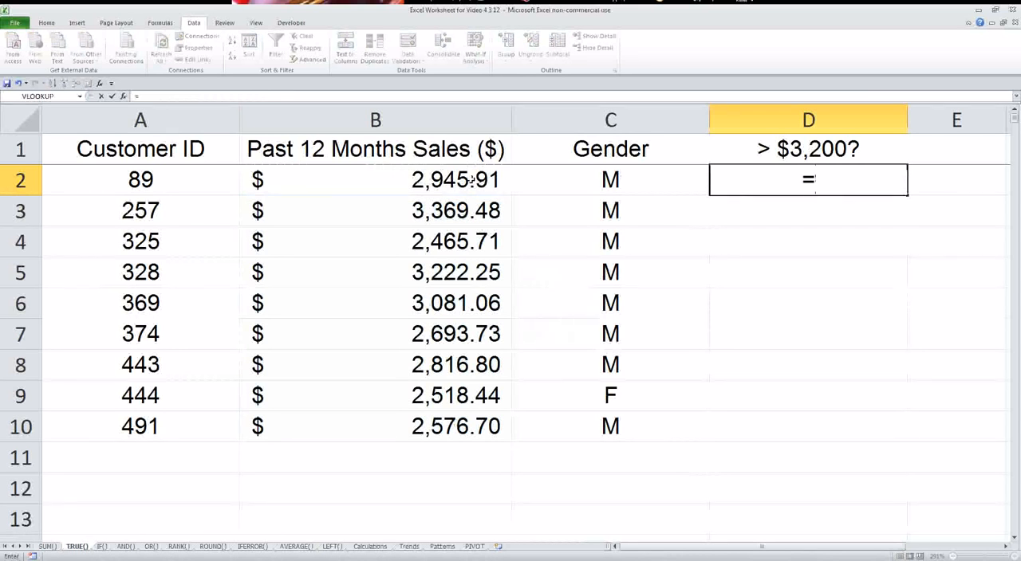
{"action": "left_click", "coordinate": [471, 180]}
{"action": "type", "text": ">"}
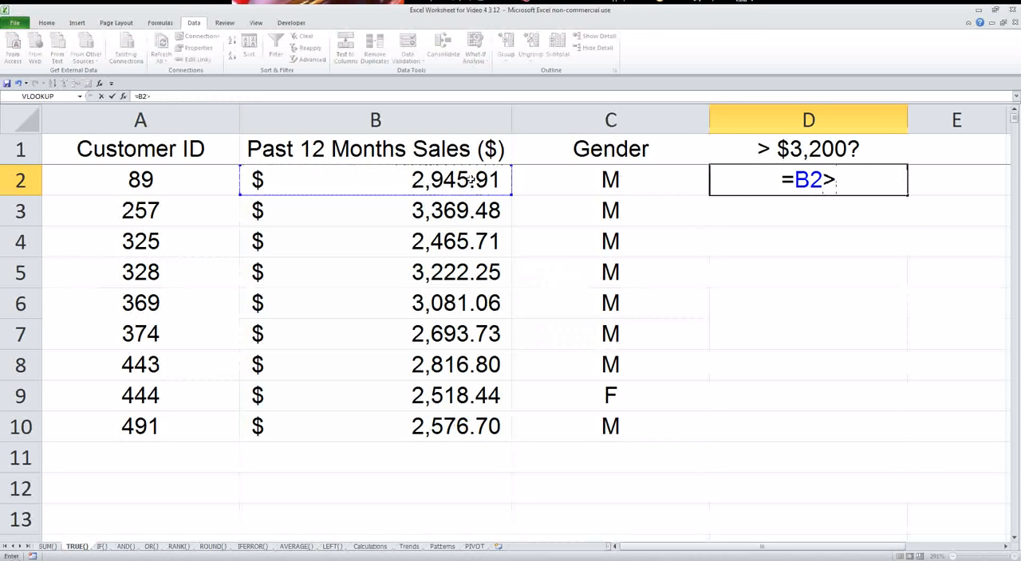
{"action": "type", "text": "3200"}
{"action": "key", "text": "Return"}
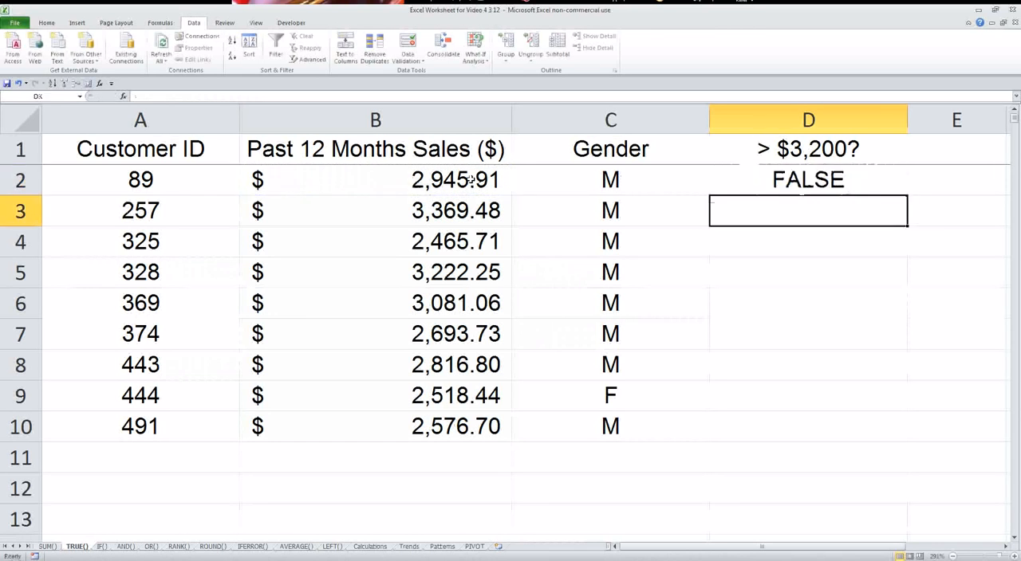
{"action": "left_click", "coordinate": [744, 191]}
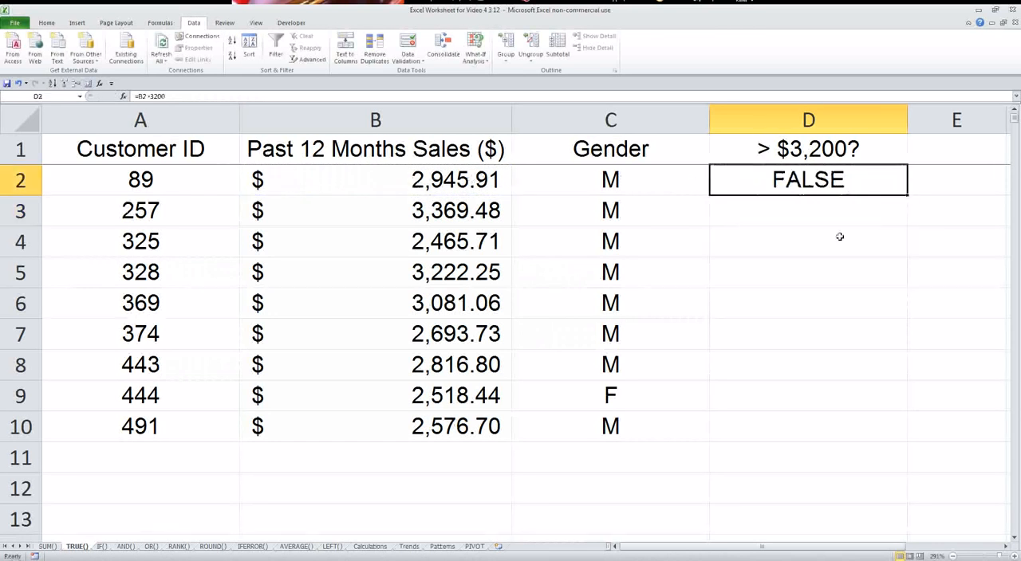
{"action": "left_click_drag", "start_coordinate": [907, 194], "coordinate": [861, 447]}
Check the column D results and their formulas against the matching Past 12 Months Sales values.
{"action": "left_click", "coordinate": [819, 201]}
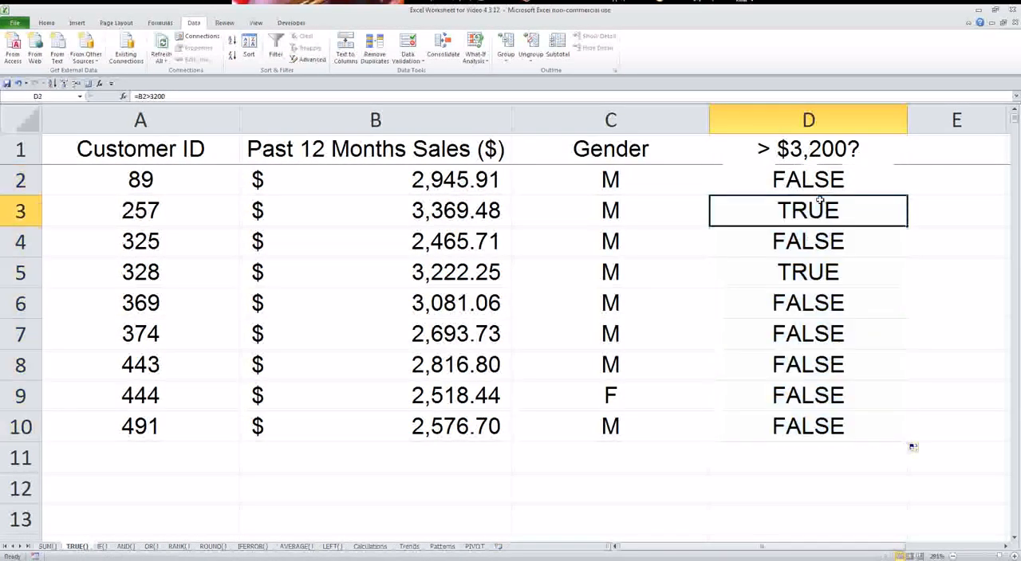
{"action": "left_click", "coordinate": [780, 268]}
{"action": "left_click", "coordinate": [734, 222]}
{"action": "left_click", "coordinate": [467, 214]}
{"action": "left_click", "coordinate": [465, 277]}
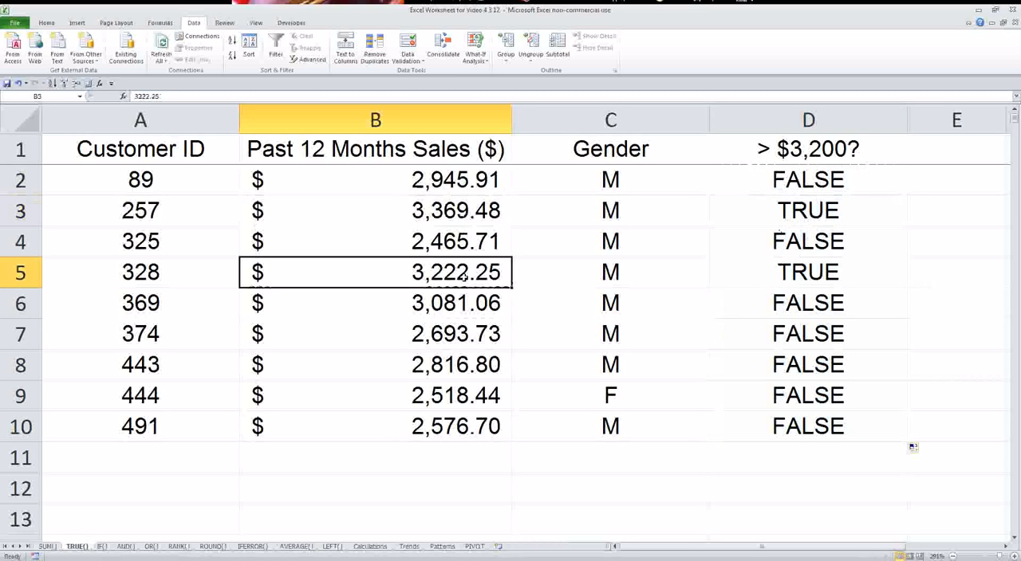
{"action": "left_click", "coordinate": [799, 266]}
{"action": "left_click", "coordinate": [780, 191]}
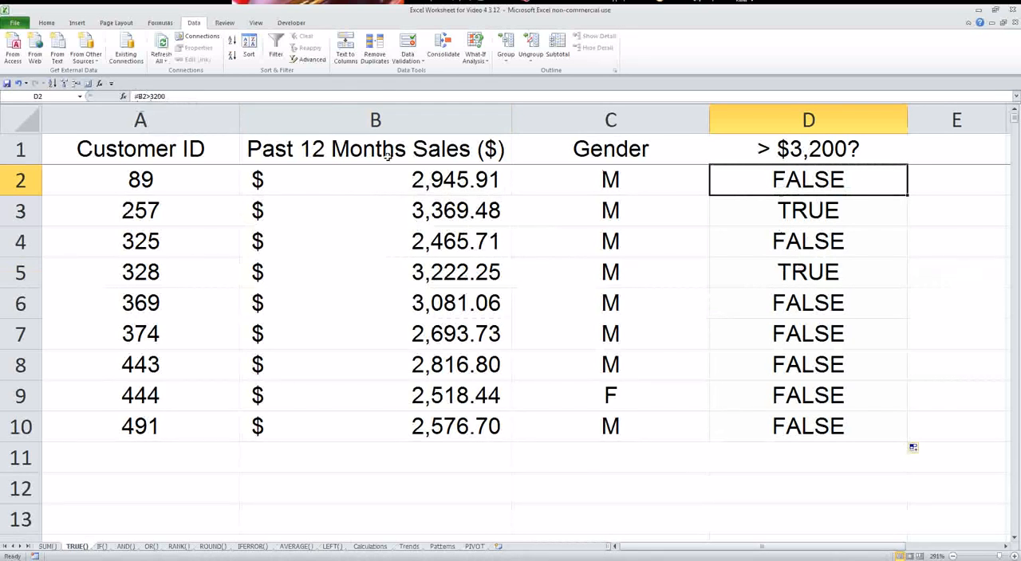
{"action": "left_click", "coordinate": [778, 241]}
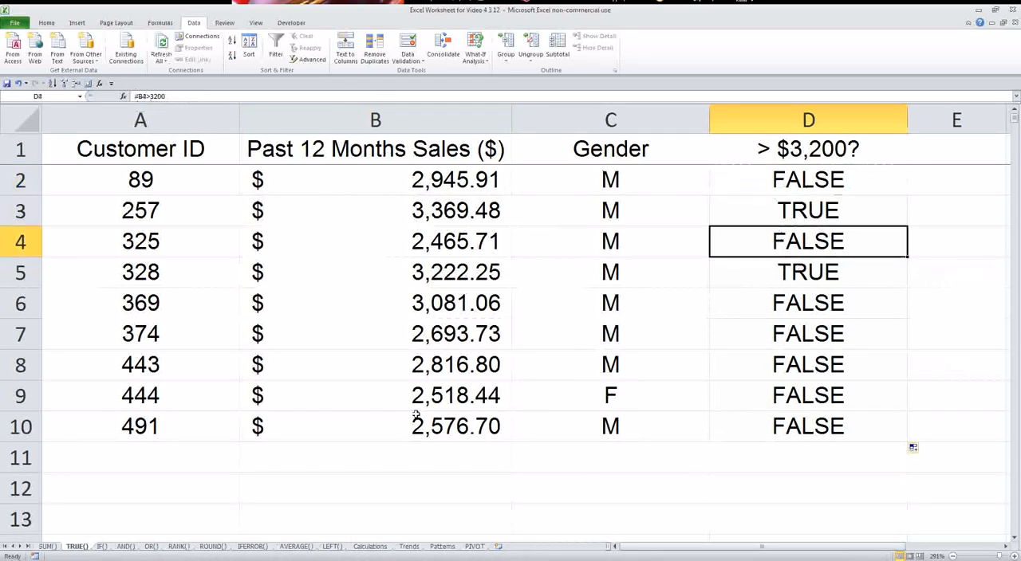
On the IF() sheet, start an IF formula in cell D2 with the logical test B2>3200.
{"action": "left_click", "coordinate": [102, 547]}
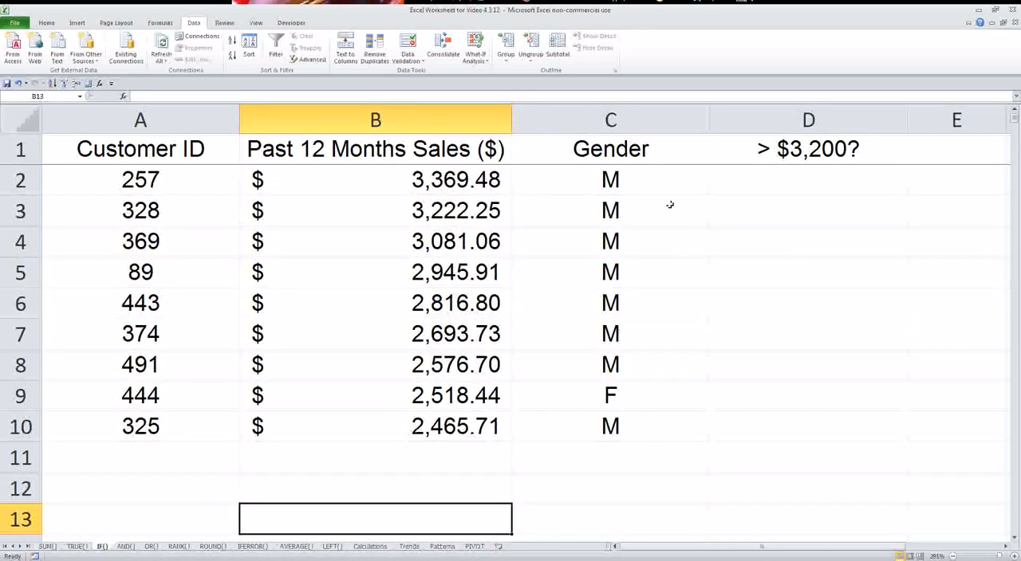
{"action": "left_click", "coordinate": [831, 185]}
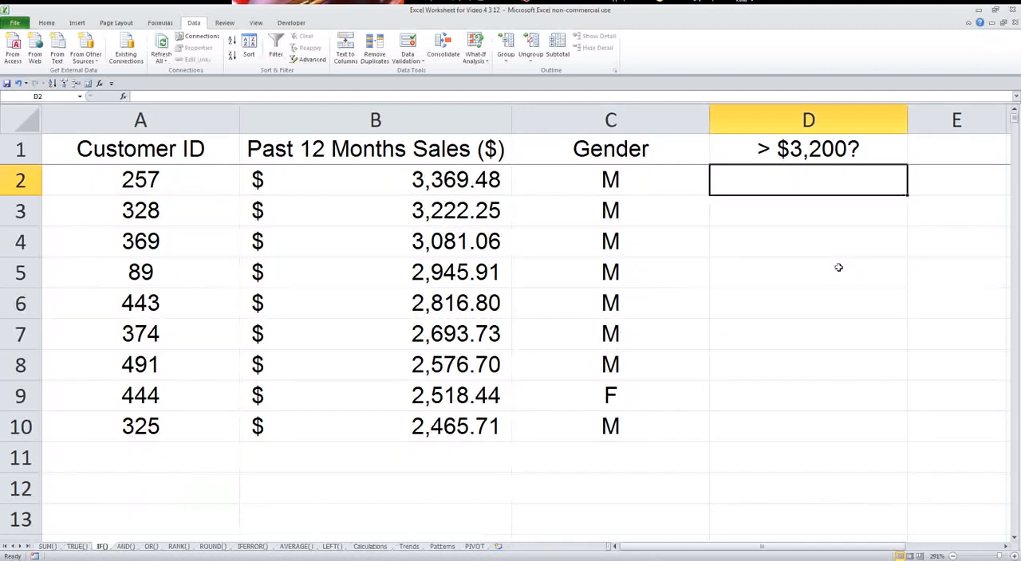
{"action": "type", "text": "=if("}
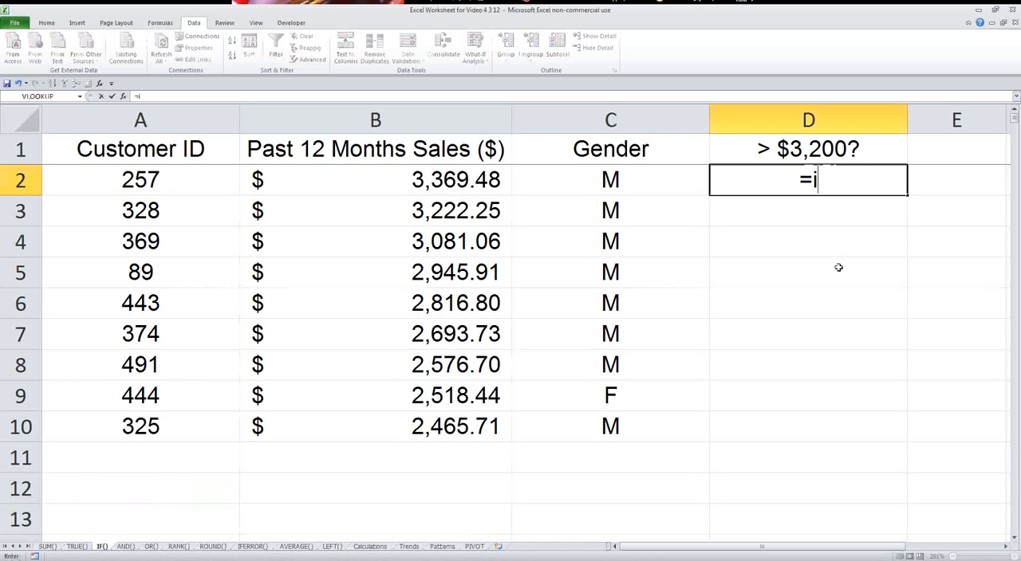
{"action": "left_click", "coordinate": [462, 181]}
{"action": "type", "text": ">3200"}
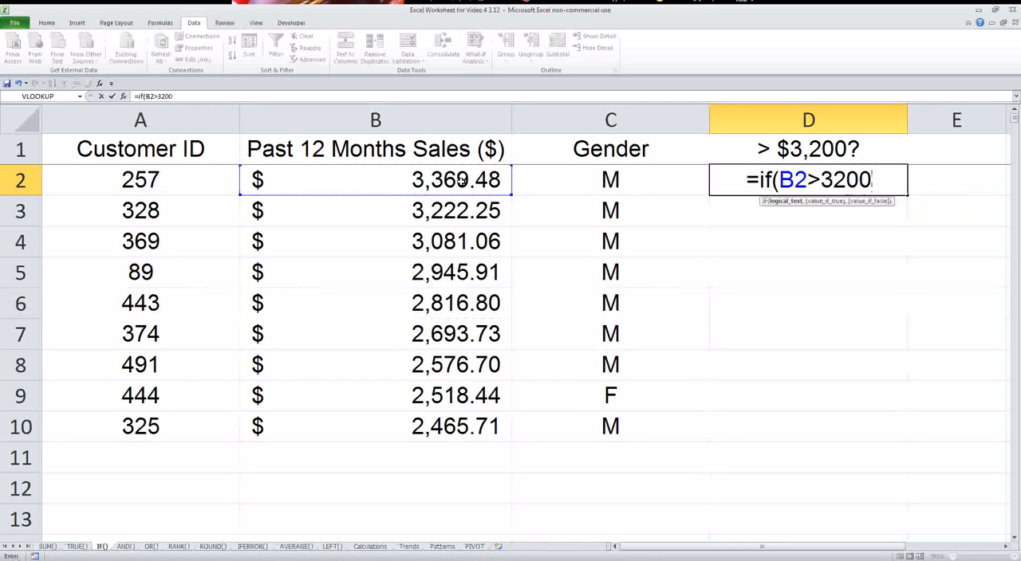
{"action": "key", "text": "BackSpace"}
{"action": "key", "text": "BackSpace"}
{"action": "key", "text": "BackSpace"}
{"action": "key", "text": "BackSpace"}
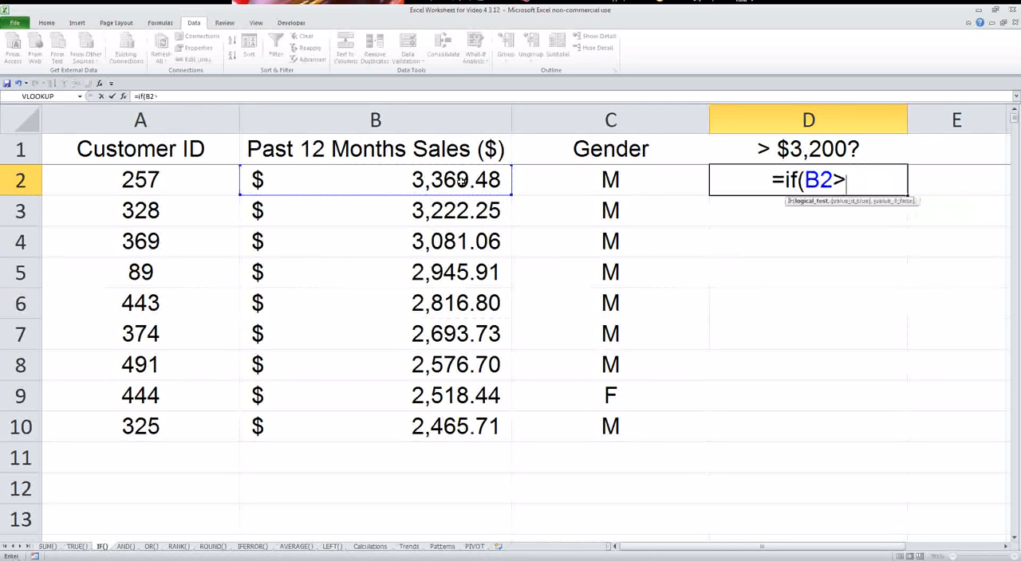
{"action": "type", "text": "\"Yes\""}
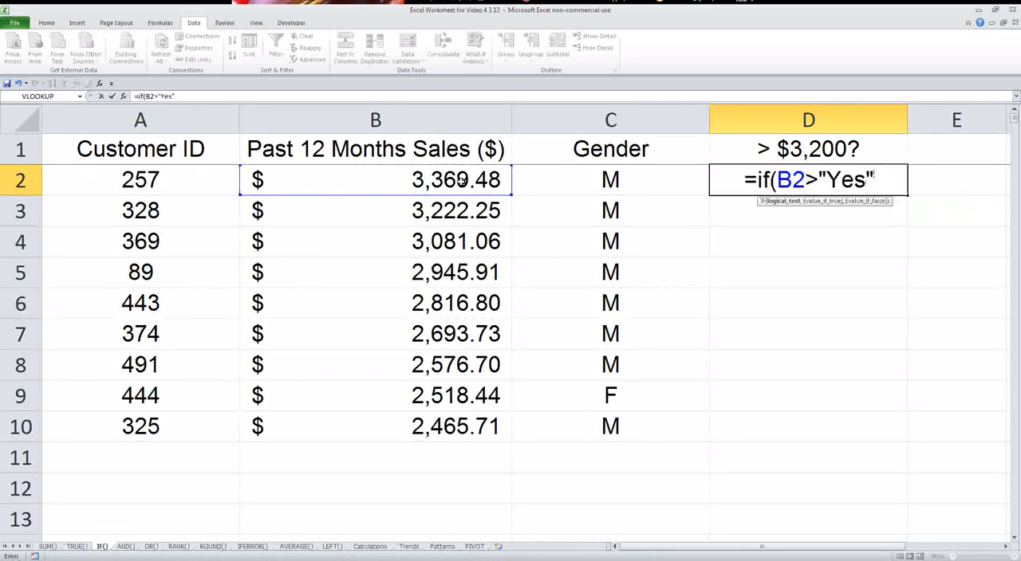
{"action": "key", "text": "BackSpace"}
{"action": "key", "text": "BackSpace"}
{"action": "key", "text": "BackSpace"}
{"action": "key", "text": "BackSpace"}
{"action": "key", "text": "BackSpace"}
{"action": "type", "text": "3200"}
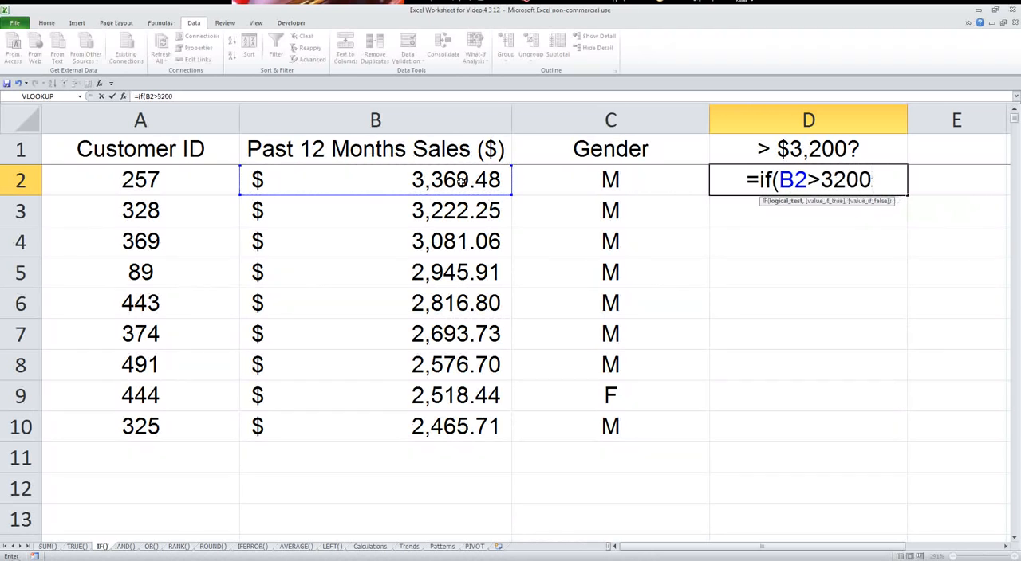
{"action": "type", "text": ","}
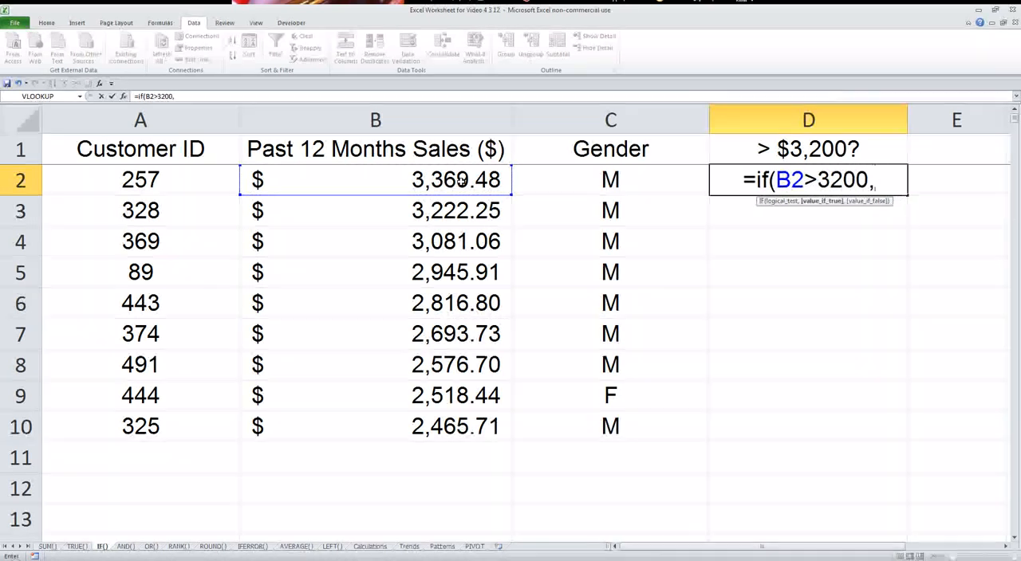
{"action": "type", "text": "\""}
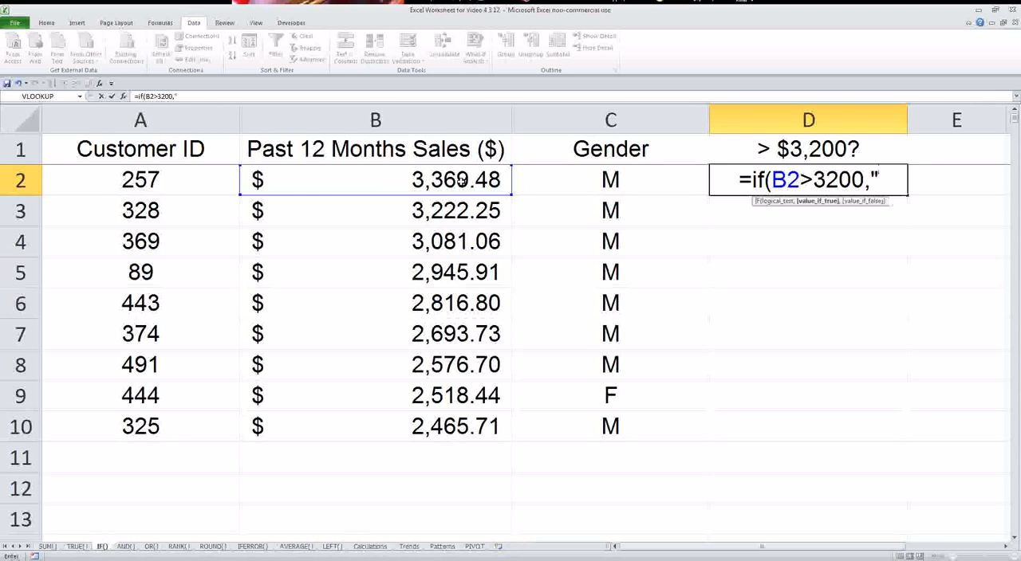
{"action": "type", "text": "Greater\",\""}
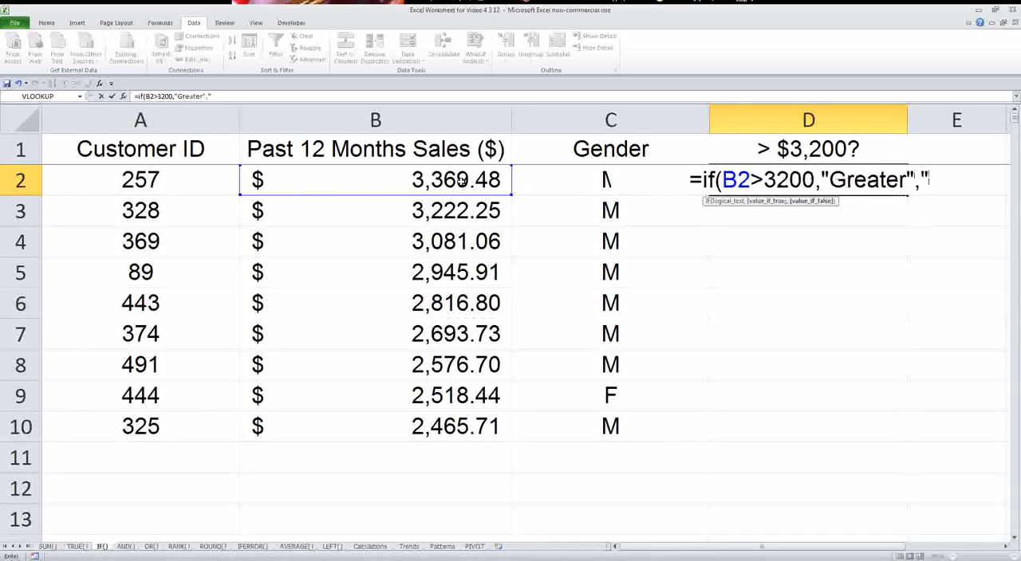
{"action": "type", "text": "Lesser"}
Complete the IF formula in D2 with "Smaller" as the value_if_false argument and enter it.
{"action": "key", "text": "BackSpace"}
{"action": "key", "text": "BackSpace"}
{"action": "key", "text": "BackSpace"}
{"action": "key", "text": "BackSpace"}
{"action": "key", "text": "BackSpace"}
{"action": "key", "text": "BackSpace"}
{"action": "type", "text": "Sam"}
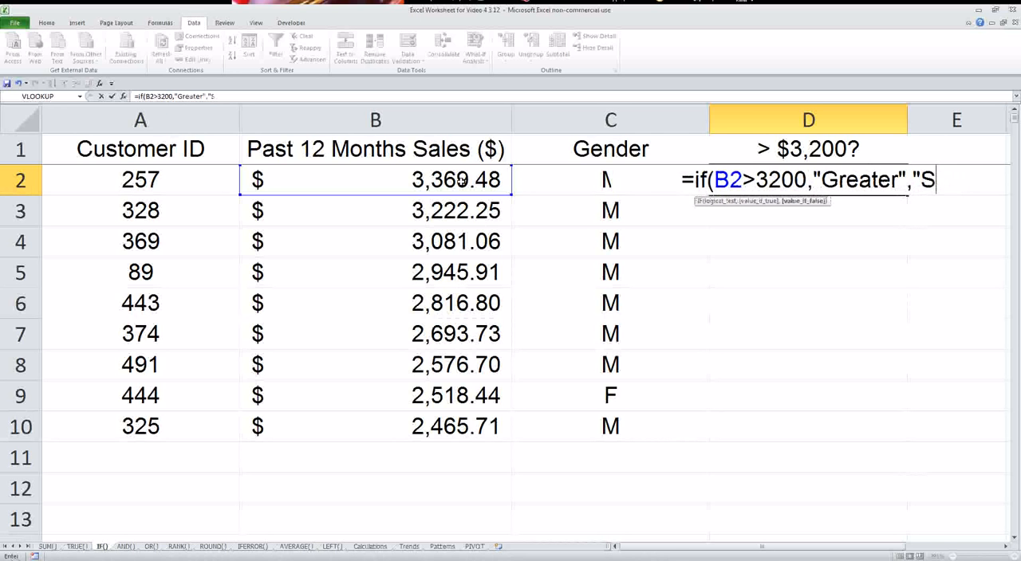
{"action": "key", "text": "BackSpace"}
{"action": "key", "text": "BackSpace"}
{"action": "type", "text": "\")"}
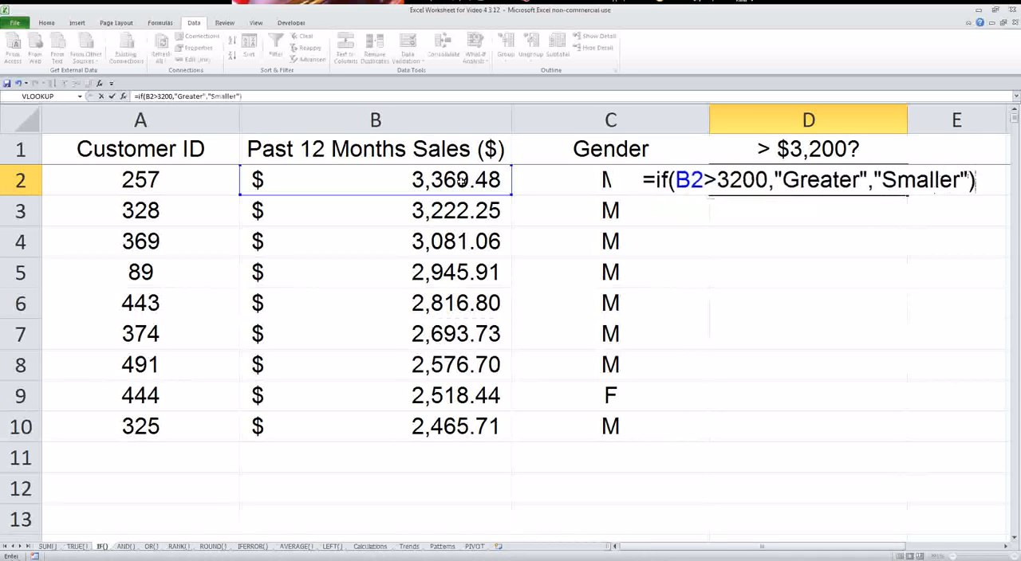
{"action": "key", "text": "Return"}
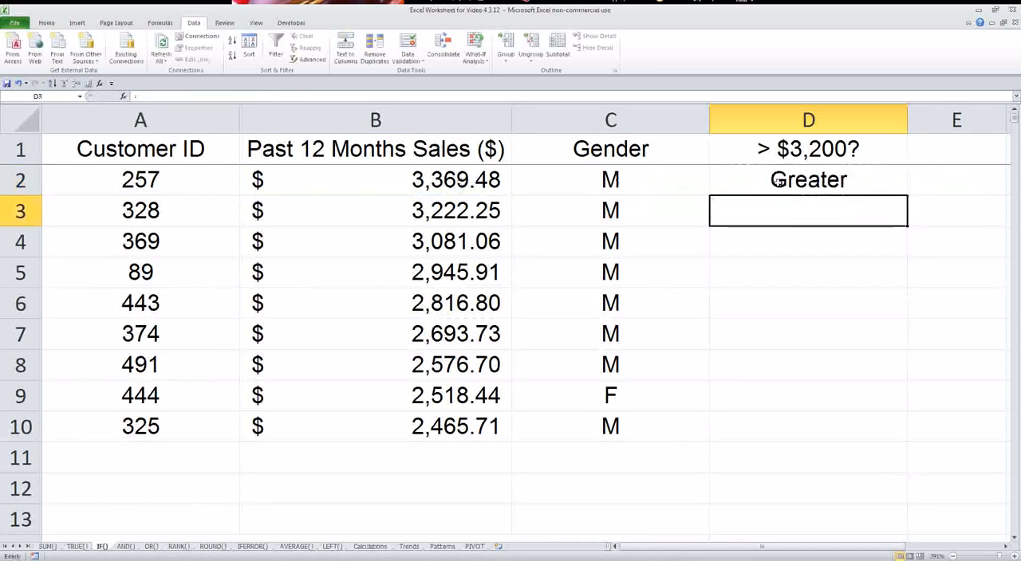
Fill the IF formula from D2 down to D10 and check the labels it returns in column D.
{"action": "left_click", "coordinate": [777, 182]}
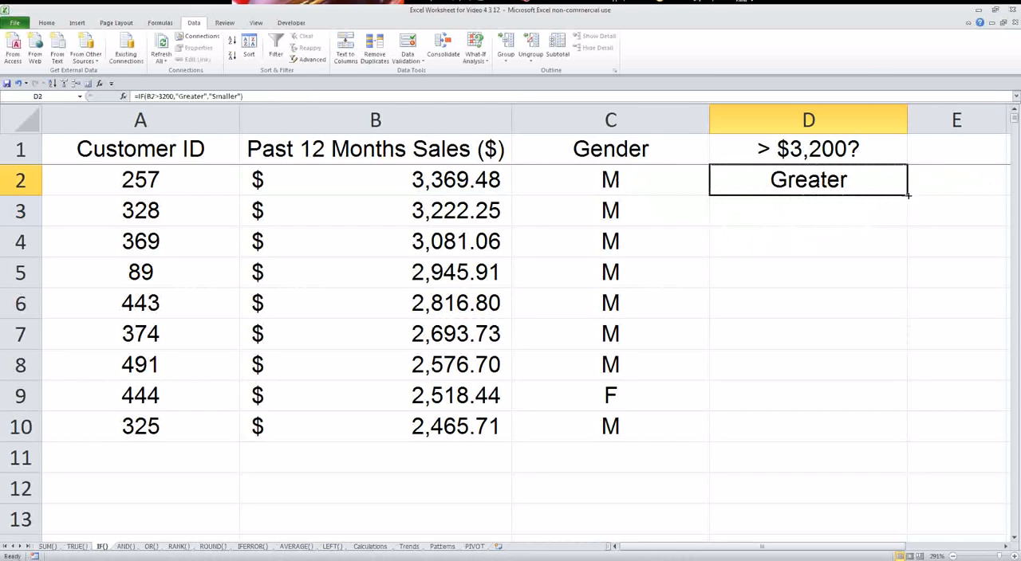
{"action": "left_click_drag", "start_coordinate": [908, 194], "coordinate": [869, 435]}
{"action": "left_click", "coordinate": [803, 249]}
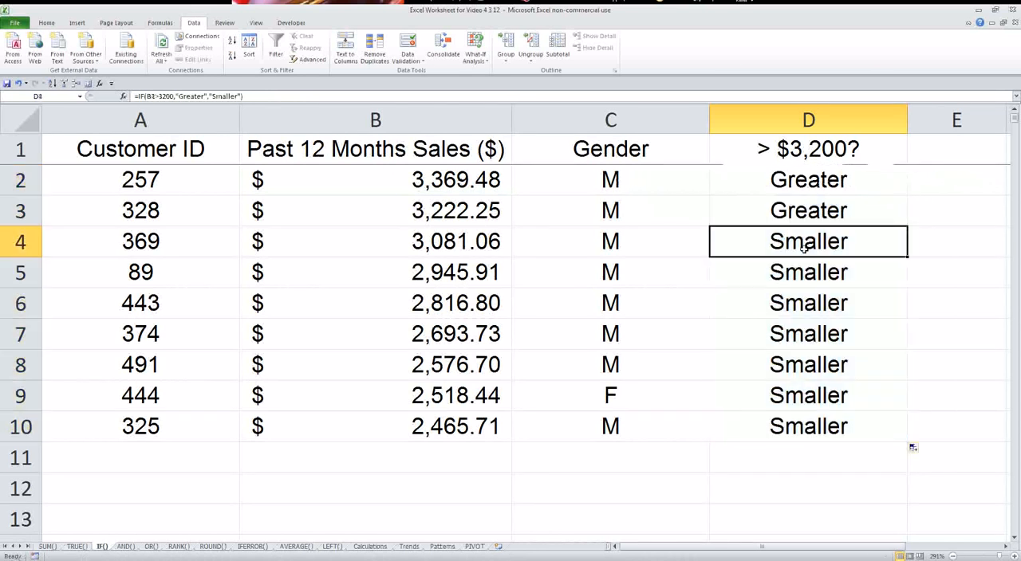
{"action": "left_click_drag", "start_coordinate": [804, 248], "coordinate": [797, 420]}
{"action": "left_click_drag", "start_coordinate": [780, 181], "coordinate": [784, 203]}
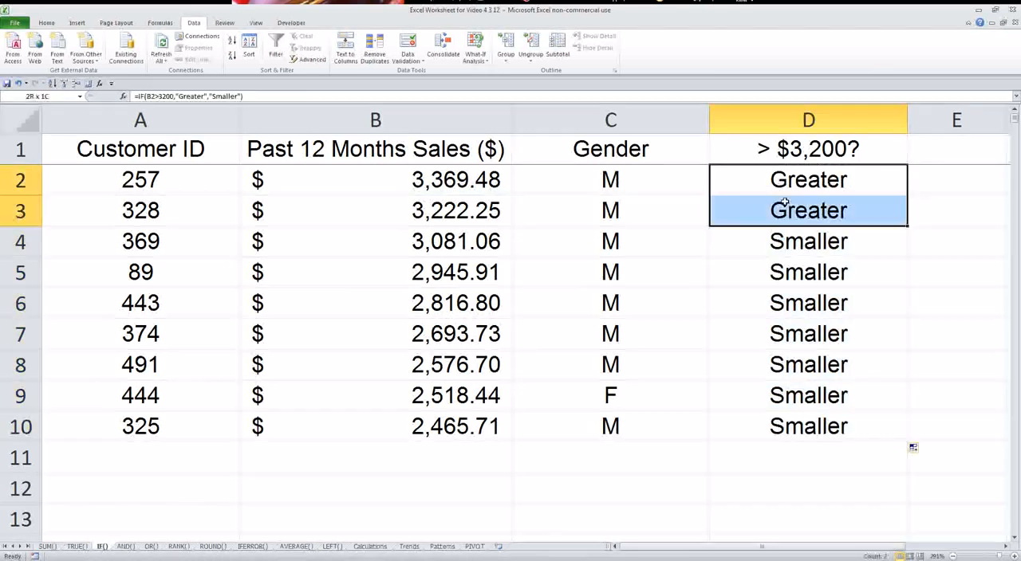
{"action": "left_click", "coordinate": [742, 249]}
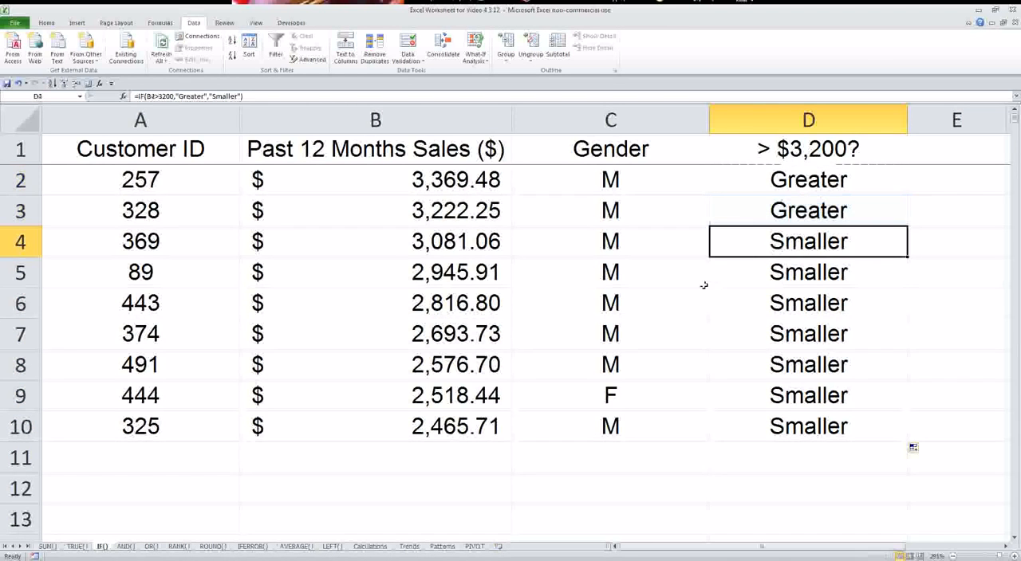
Sort rows 2 to 10 of the IF() sheet by Customer ID in ascending order.
{"action": "left_click_drag", "start_coordinate": [20, 181], "coordinate": [23, 427]}
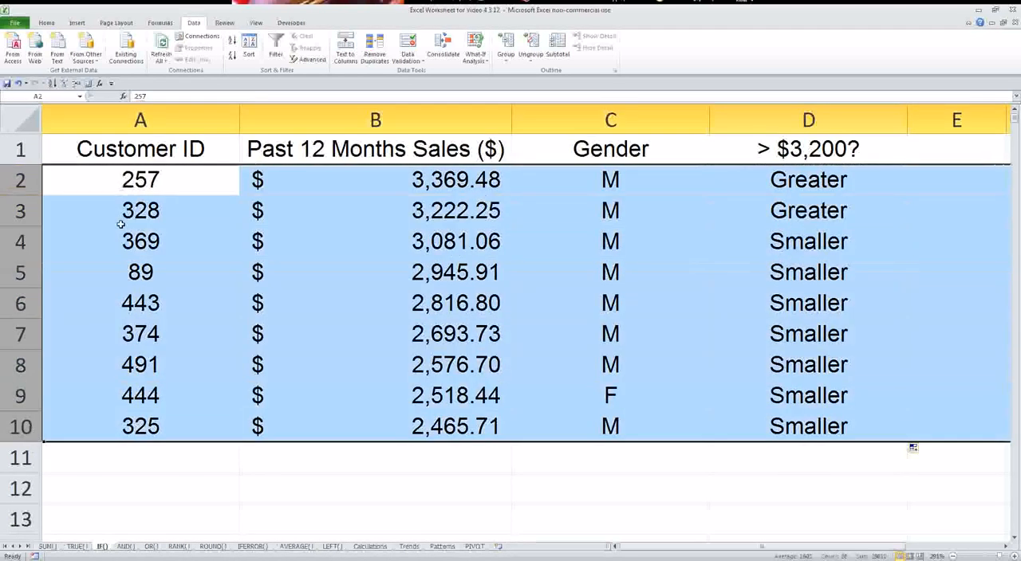
{"action": "left_click", "coordinate": [249, 49]}
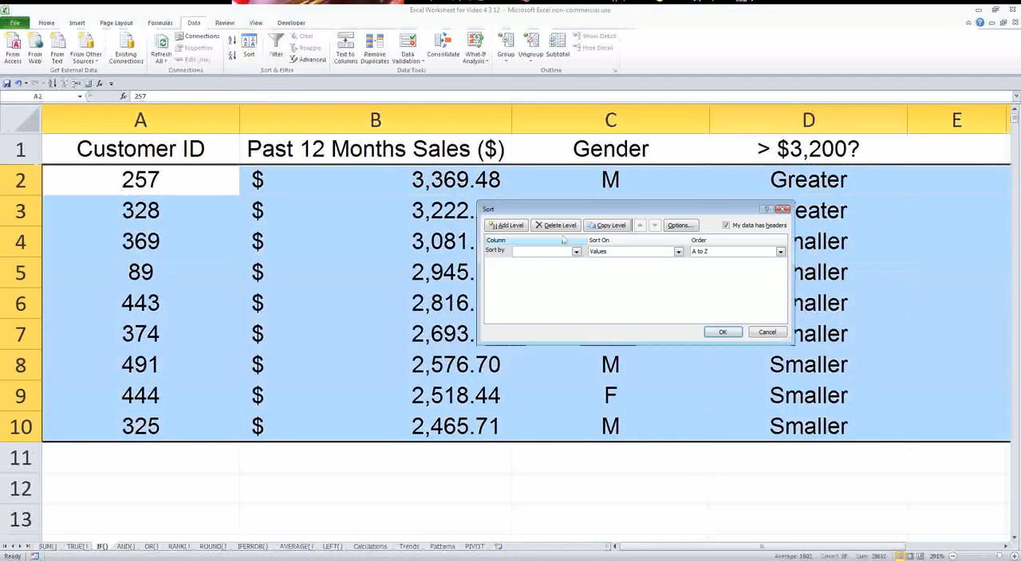
{"action": "left_click", "coordinate": [576, 251]}
{"action": "left_click", "coordinate": [532, 262]}
{"action": "left_click", "coordinate": [723, 332]}
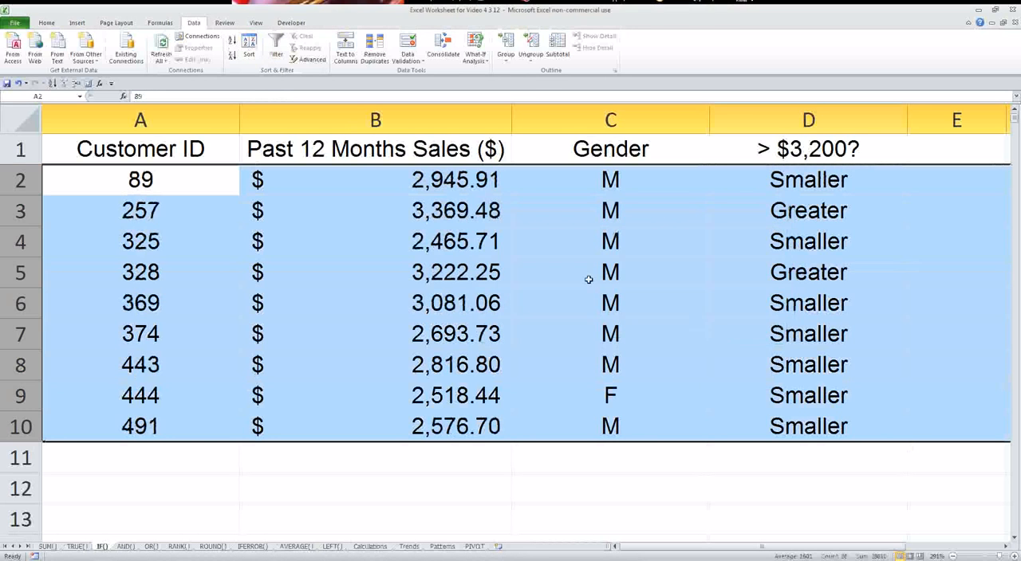
{"action": "left_click", "coordinate": [589, 279]}
Examine the logical test, true value and false value of the IF formula in D3, leaving the cell without changing it.
{"action": "left_click", "coordinate": [811, 212]}
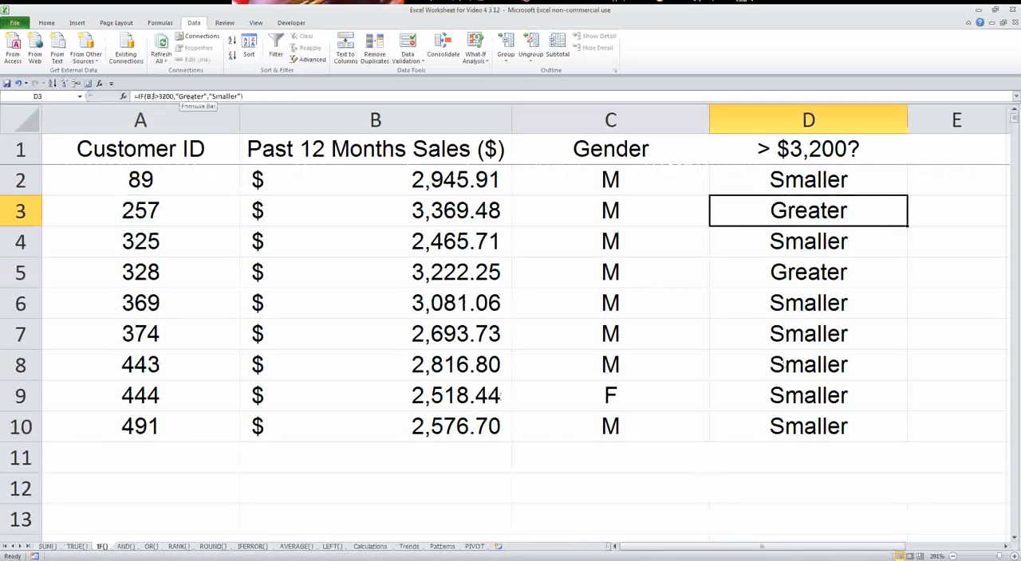
{"action": "left_click_drag", "start_coordinate": [146, 95], "coordinate": [176, 94]}
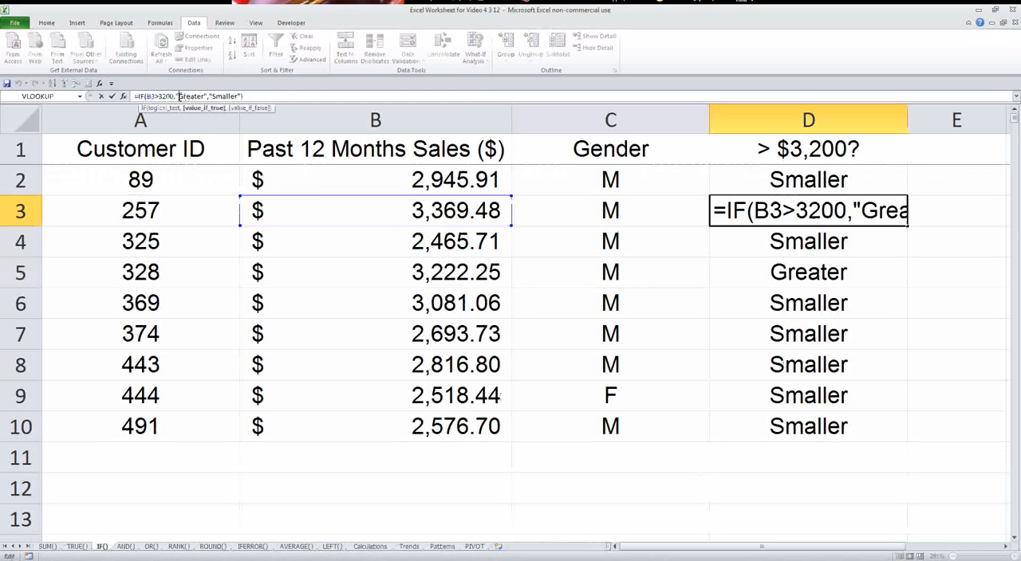
{"action": "left_click_drag", "start_coordinate": [177, 95], "coordinate": [242, 96]}
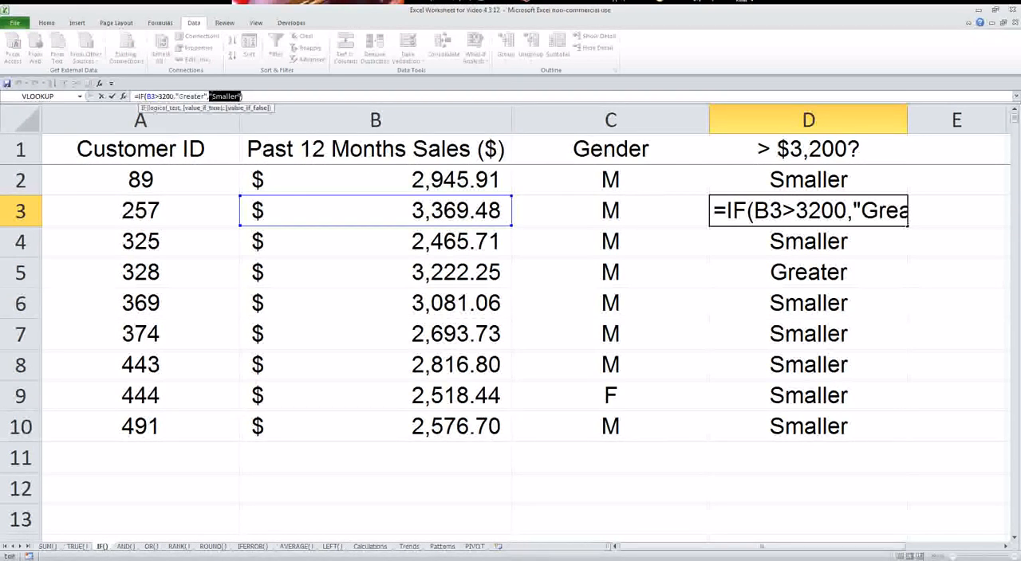
{"action": "key", "text": "Delete"}
{"action": "key", "text": "Escape"}
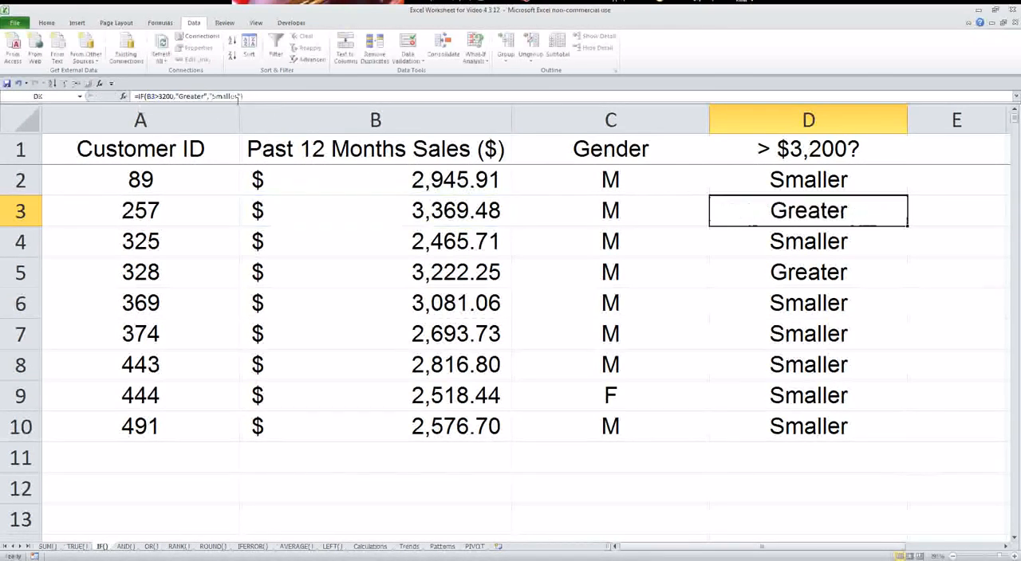
On the AND() sheet, start an AND formula in E2 testing whether B2 equals the first name in the column E header.
{"action": "left_click", "coordinate": [128, 547]}
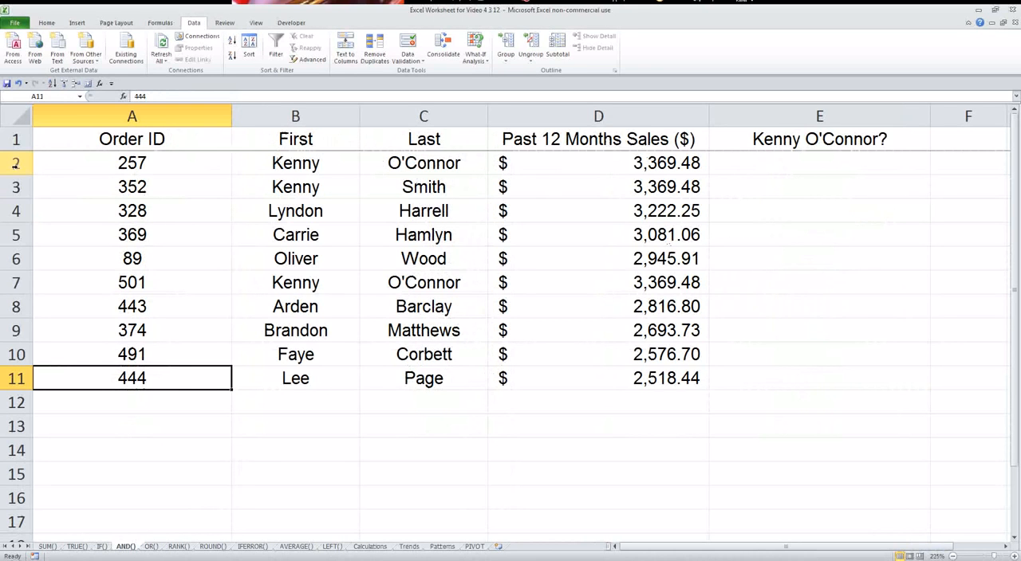
{"action": "left_click_drag", "start_coordinate": [16, 163], "coordinate": [16, 380]}
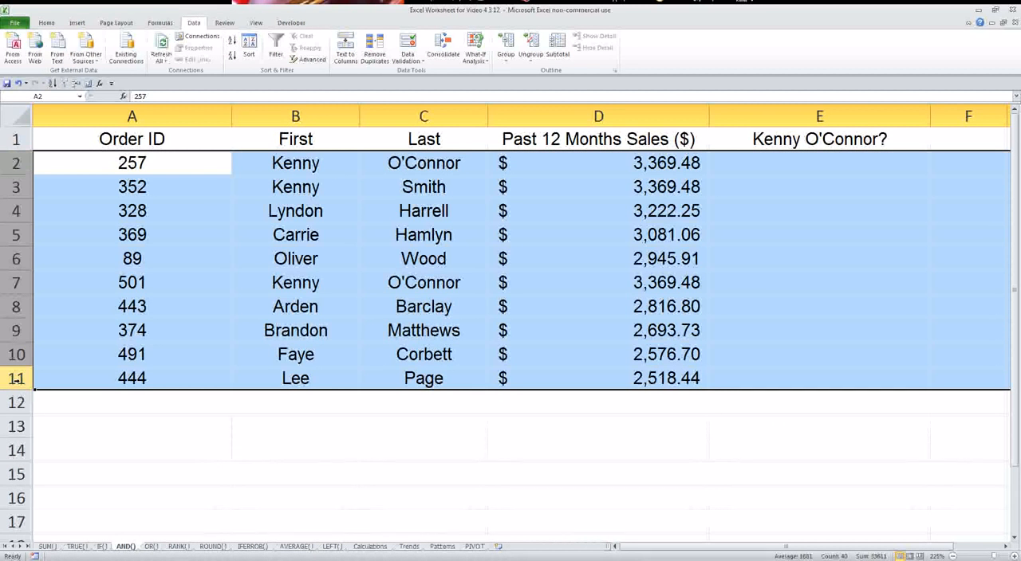
{"action": "left_click", "coordinate": [819, 164]}
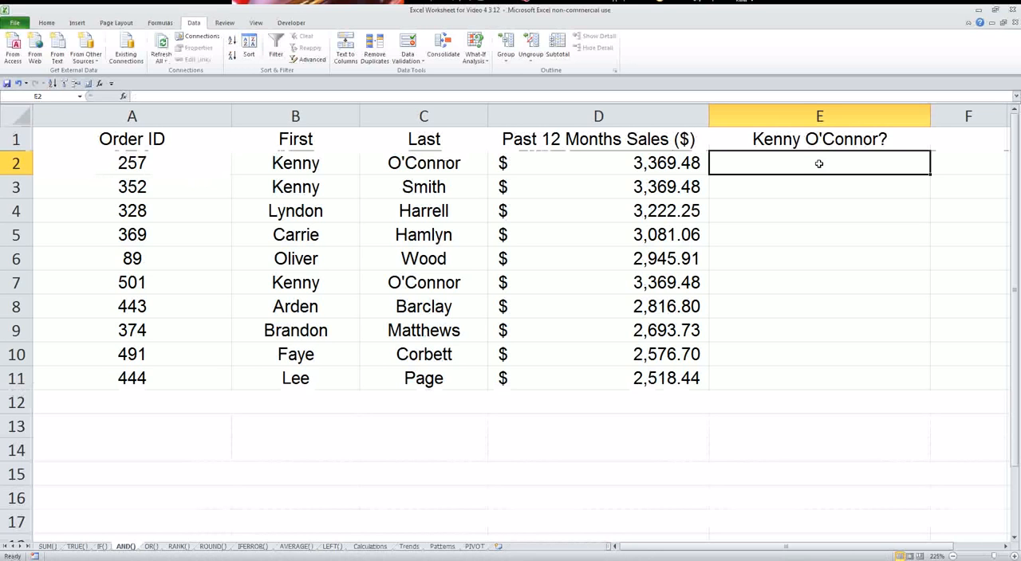
{"action": "type", "text": "=and("}
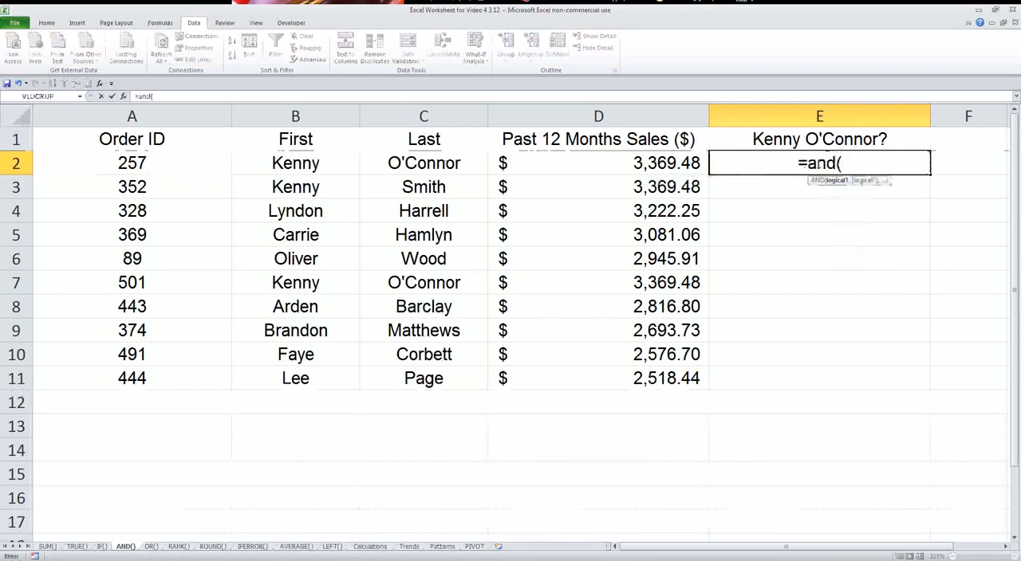
{"action": "left_click", "coordinate": [289, 165]}
{"action": "type", "text": "="}
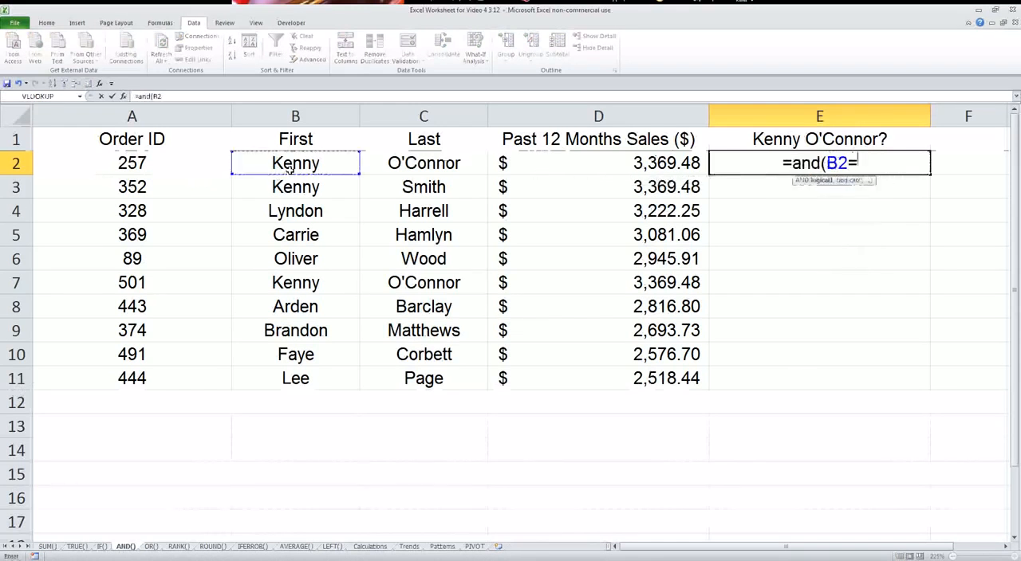
{"action": "type", "text": "\"Kenny\","}
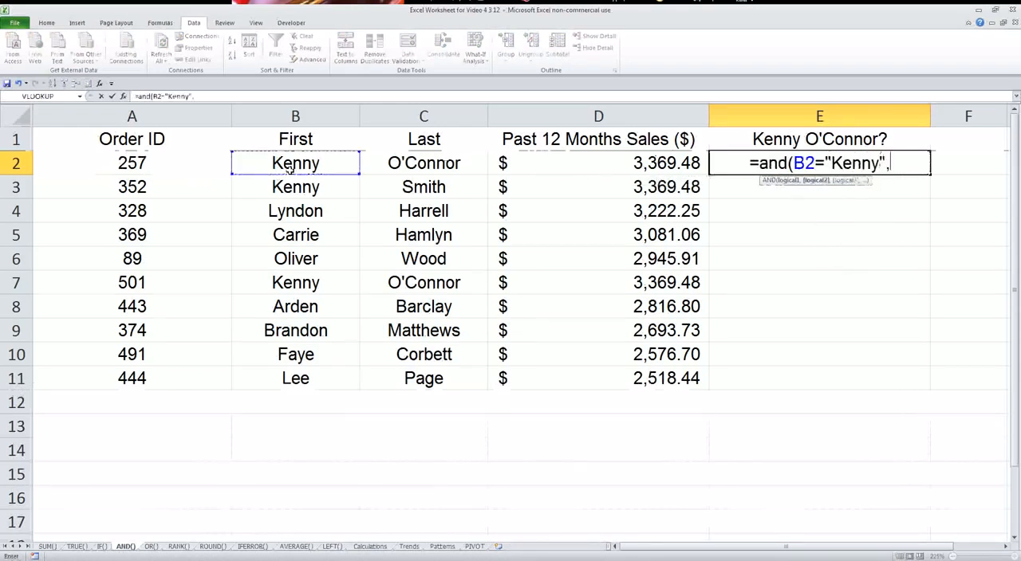
Add a second condition testing whether C2 equals the last name in the column E header, and enter the AND formula.
{"action": "left_click", "coordinate": [436, 162]}
{"action": "type", "text": "="}
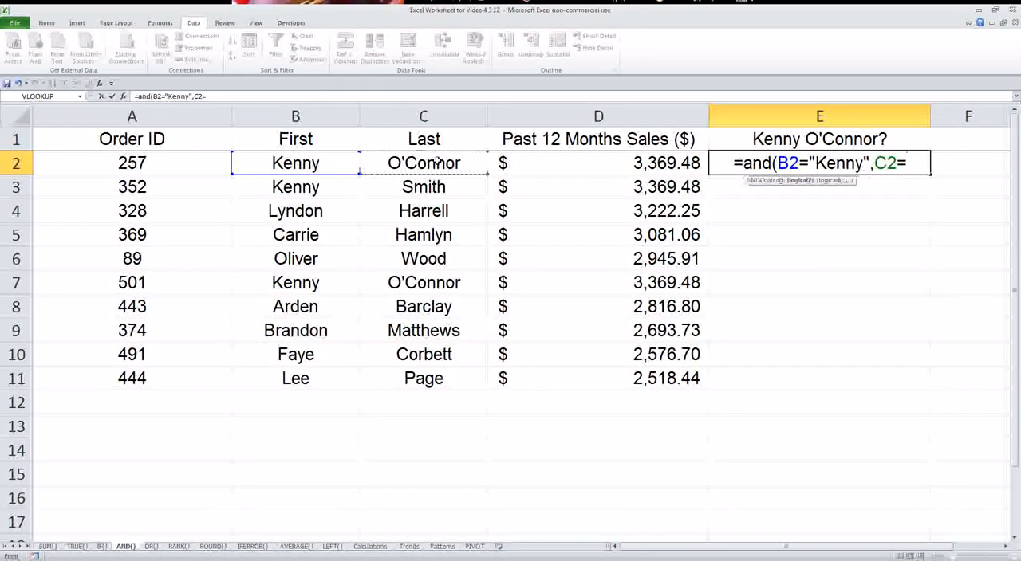
{"action": "type", "text": "\"O'Connor\""}
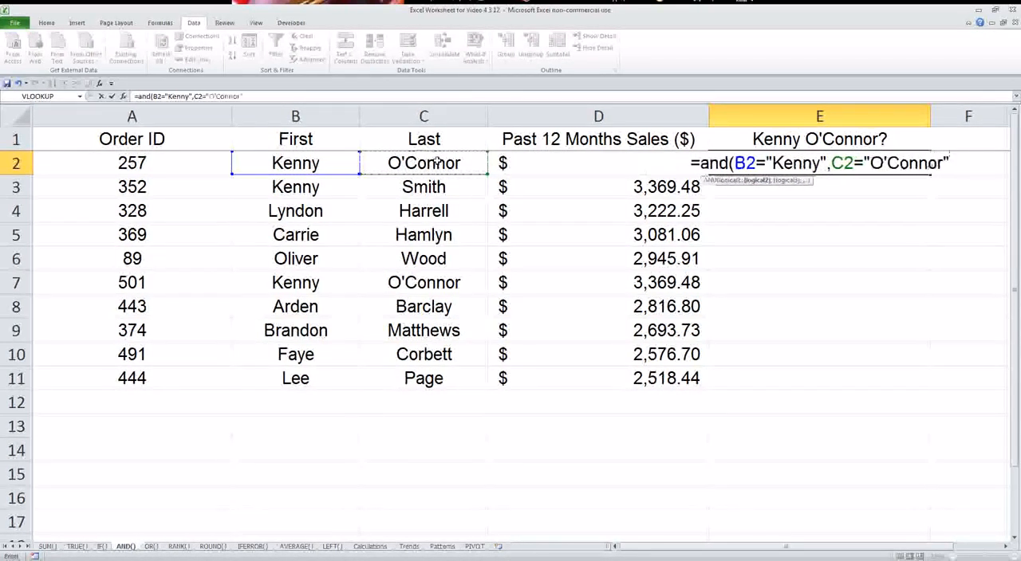
{"action": "type", "text": ")"}
{"action": "key", "text": "Return"}
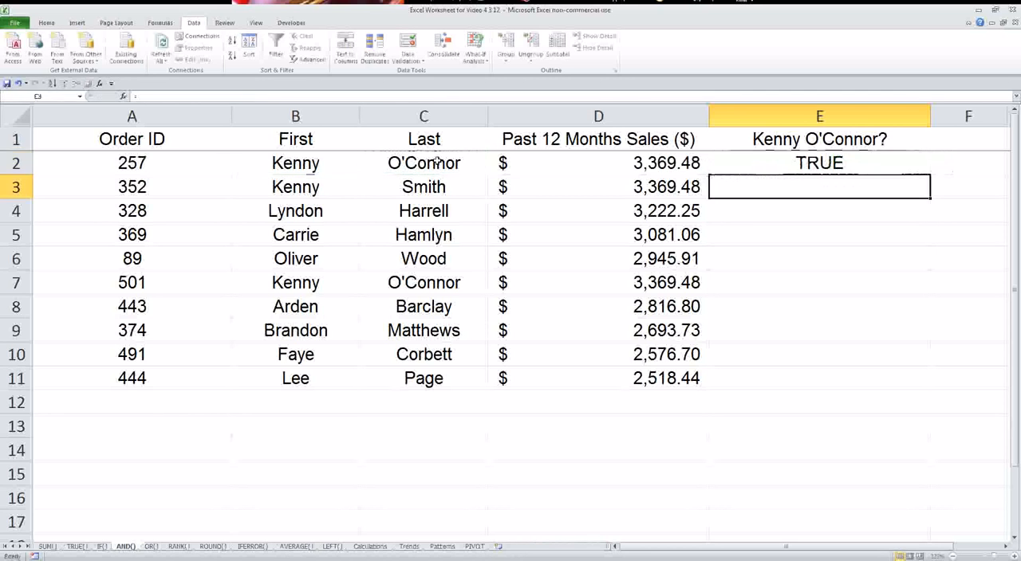
Fill the AND formula from E2 down to E11.
{"action": "left_click", "coordinate": [784, 160]}
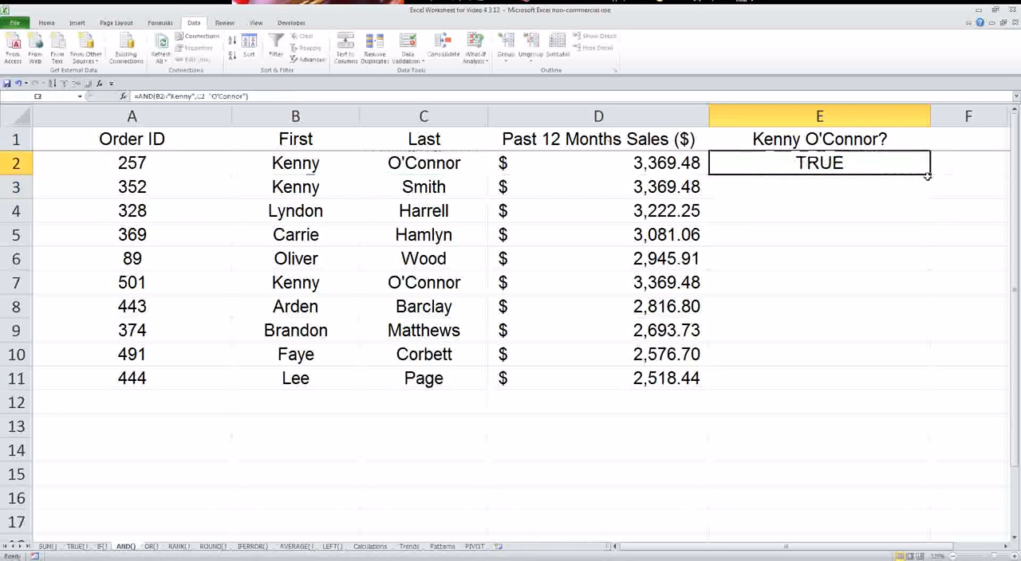
{"action": "left_click", "coordinate": [934, 171]}
{"action": "left_click", "coordinate": [917, 169]}
{"action": "left_click_drag", "start_coordinate": [928, 174], "coordinate": [893, 384]}
Compare the AND results in rows 2, 3 and 7 with the first and last names in columns B and C.
{"action": "left_click", "coordinate": [803, 283]}
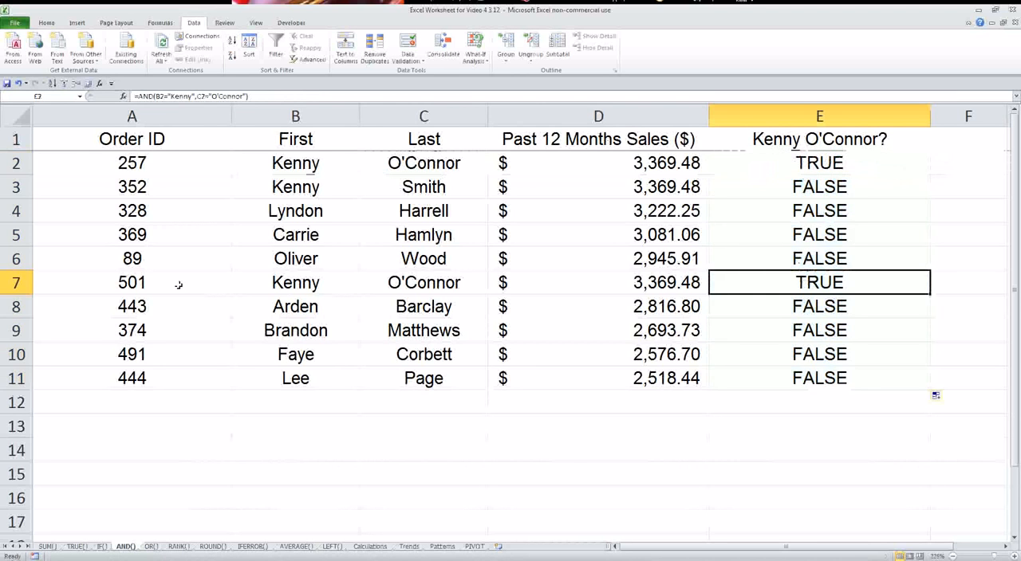
{"action": "left_click", "coordinate": [21, 281]}
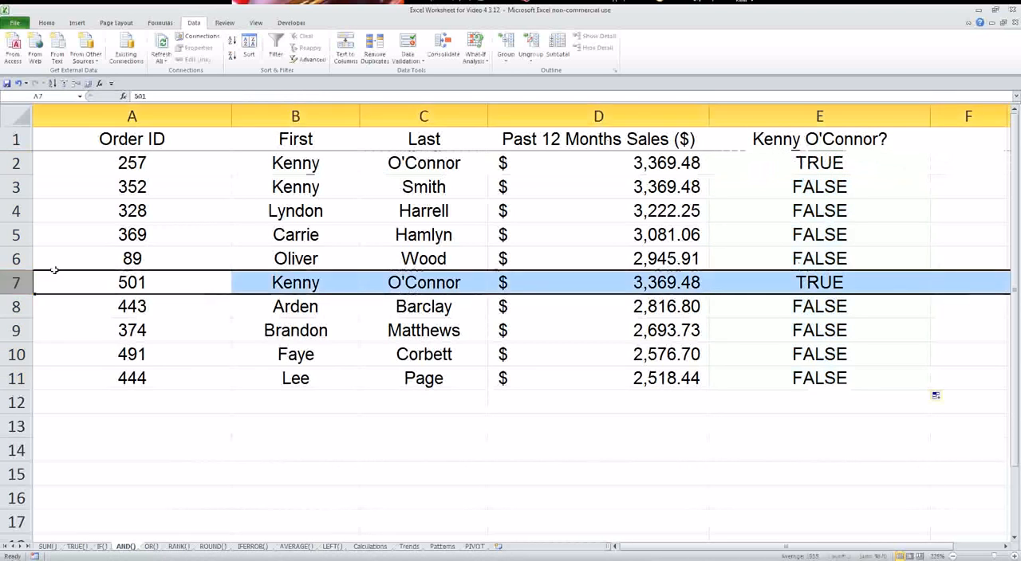
{"action": "left_click", "coordinate": [18, 162]}
{"action": "left_click", "coordinate": [753, 282]}
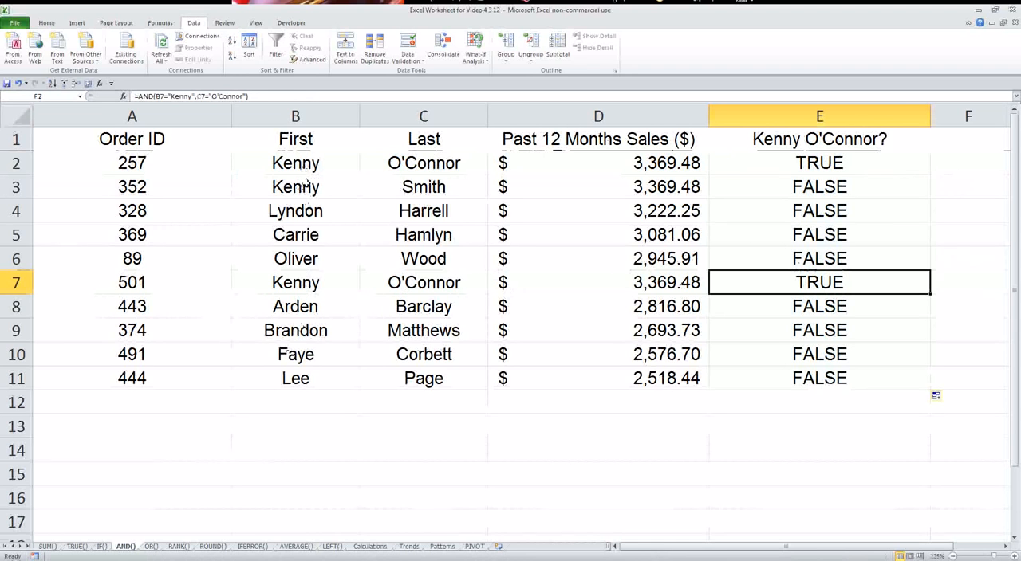
{"action": "left_click_drag", "start_coordinate": [306, 185], "coordinate": [447, 186]}
{"action": "left_click", "coordinate": [804, 192]}
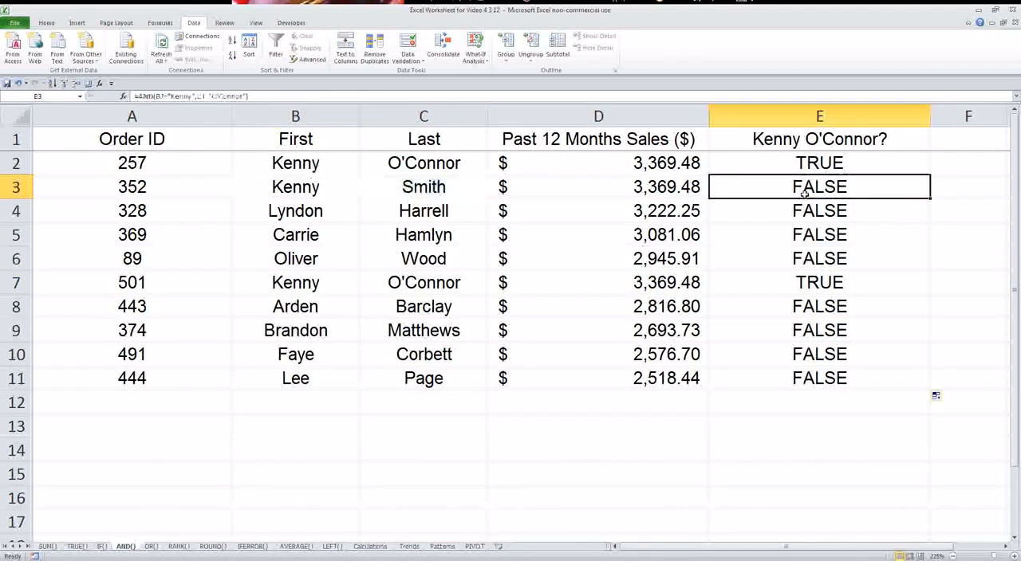
{"action": "left_click", "coordinate": [335, 191]}
{"action": "left_click", "coordinate": [407, 188]}
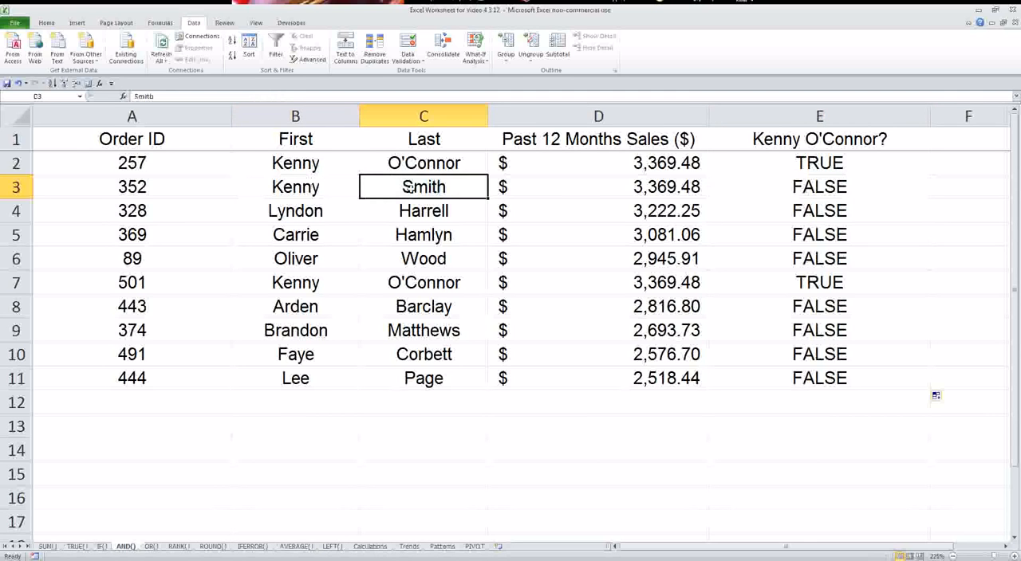
Review the full range of AND results in E2:E11.
{"action": "left_click_drag", "start_coordinate": [829, 163], "coordinate": [828, 379]}
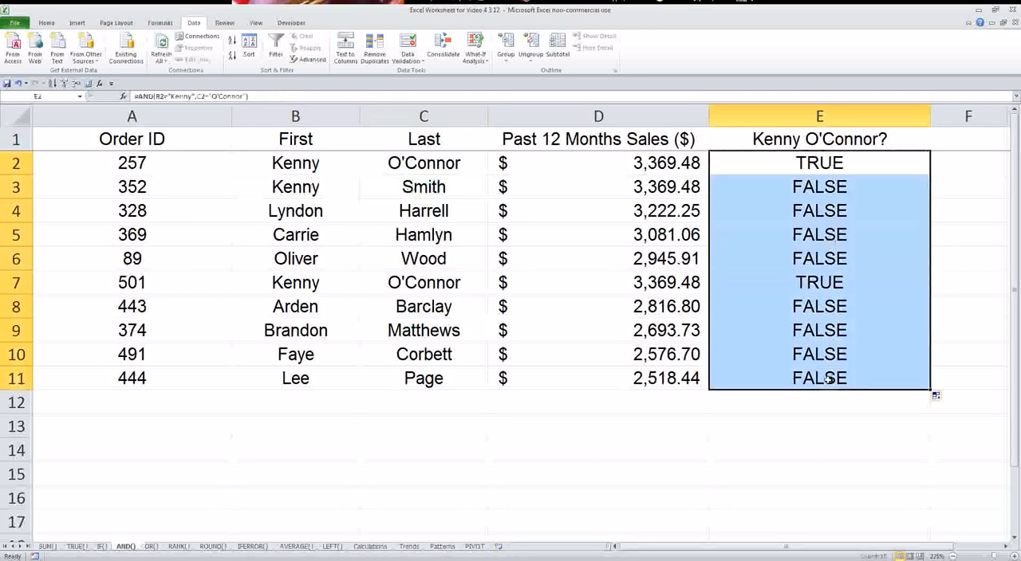
{"action": "left_click", "coordinate": [318, 408]}
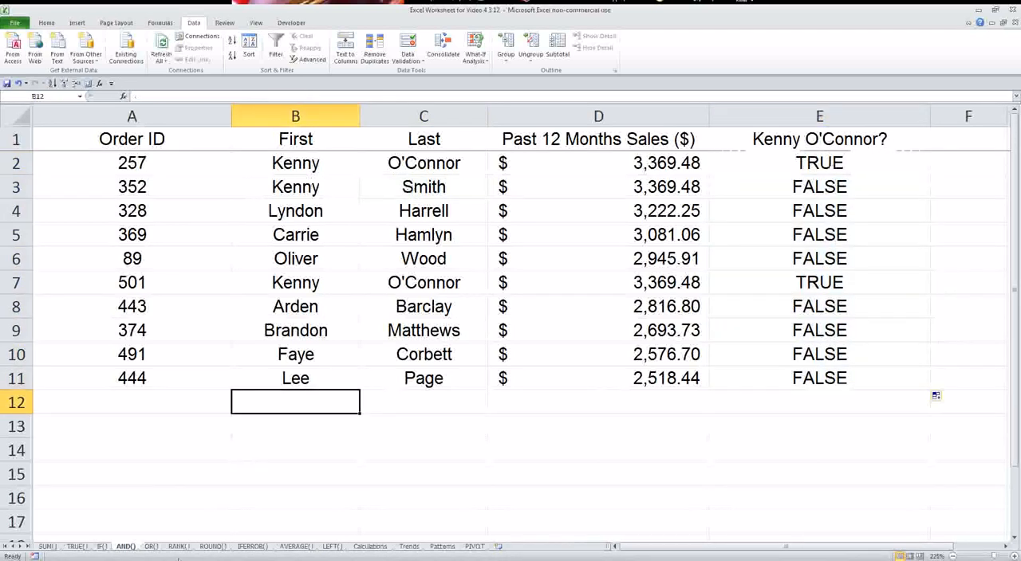
On the OR() sheet, enter an OR formula in D2 testing whether B2 is greater than 3200 or C2 equals "F".
{"action": "left_click", "coordinate": [152, 547]}
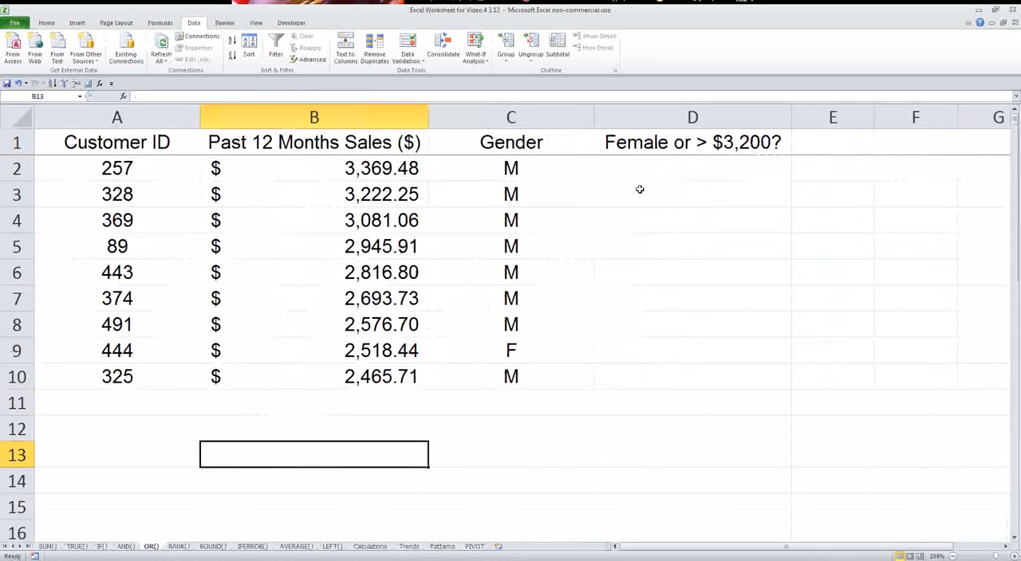
{"action": "left_click", "coordinate": [663, 170]}
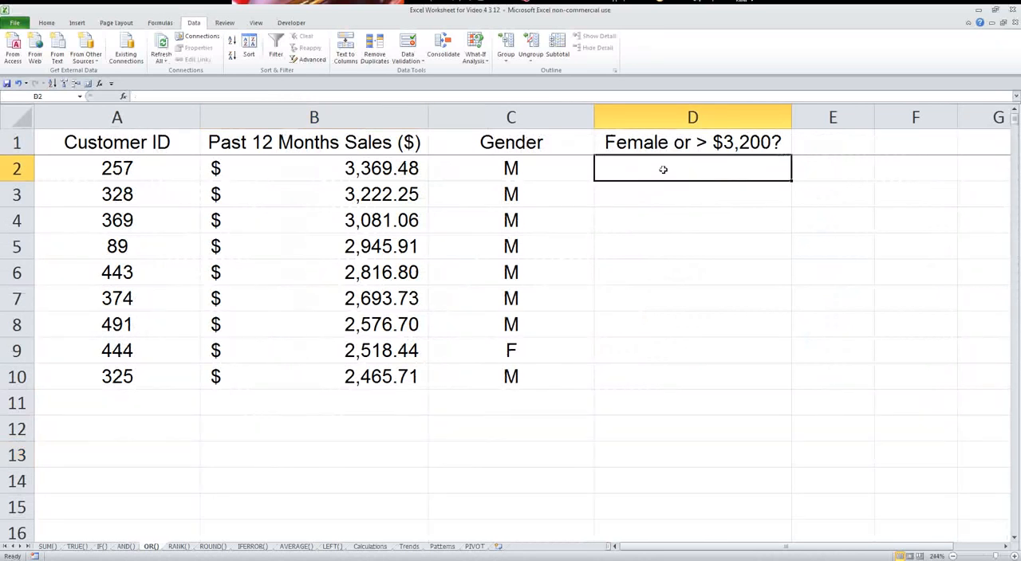
{"action": "type", "text": "="}
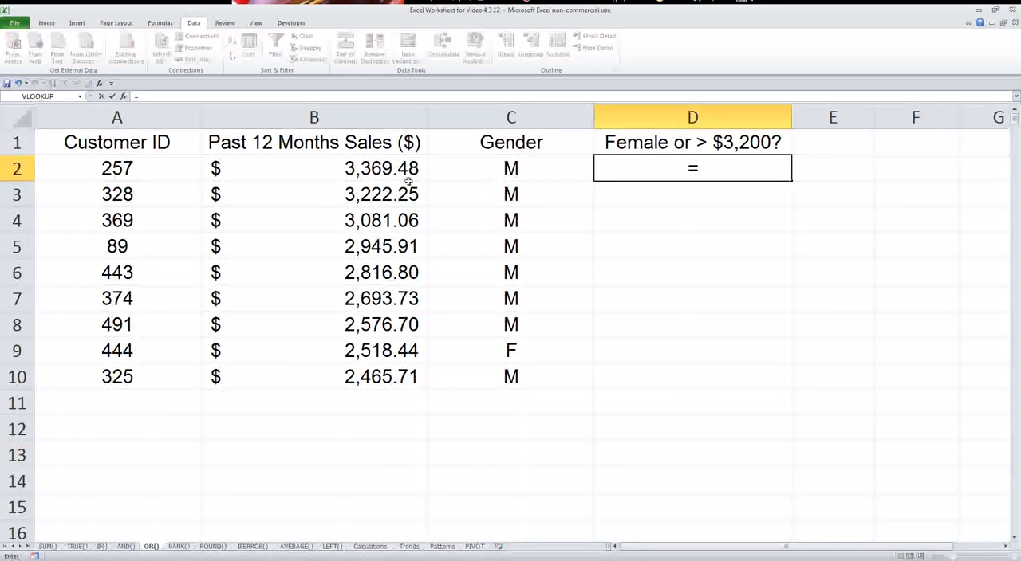
{"action": "type", "text": "or("}
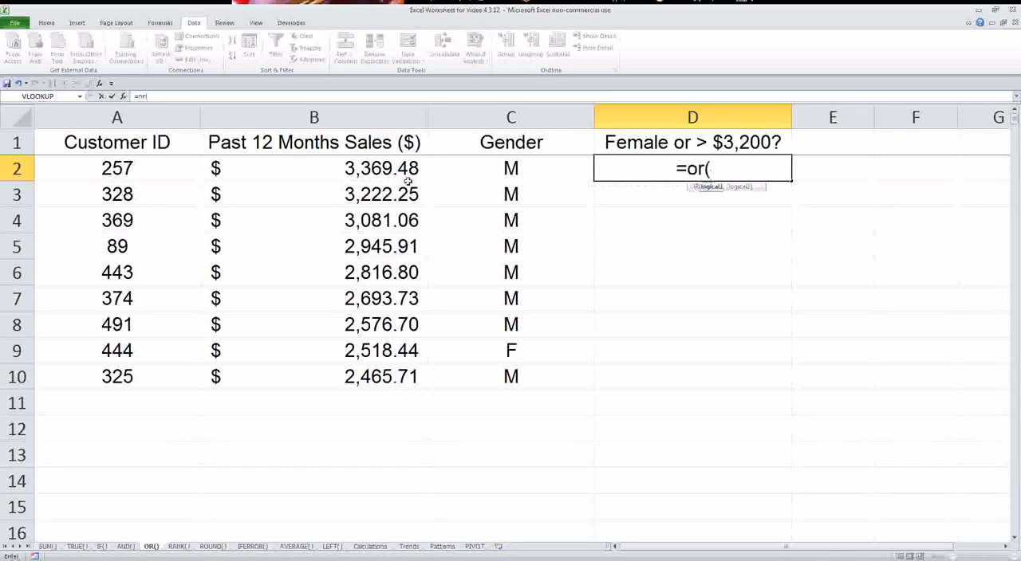
{"action": "left_click", "coordinate": [392, 169]}
{"action": "type", "text": ">32"}
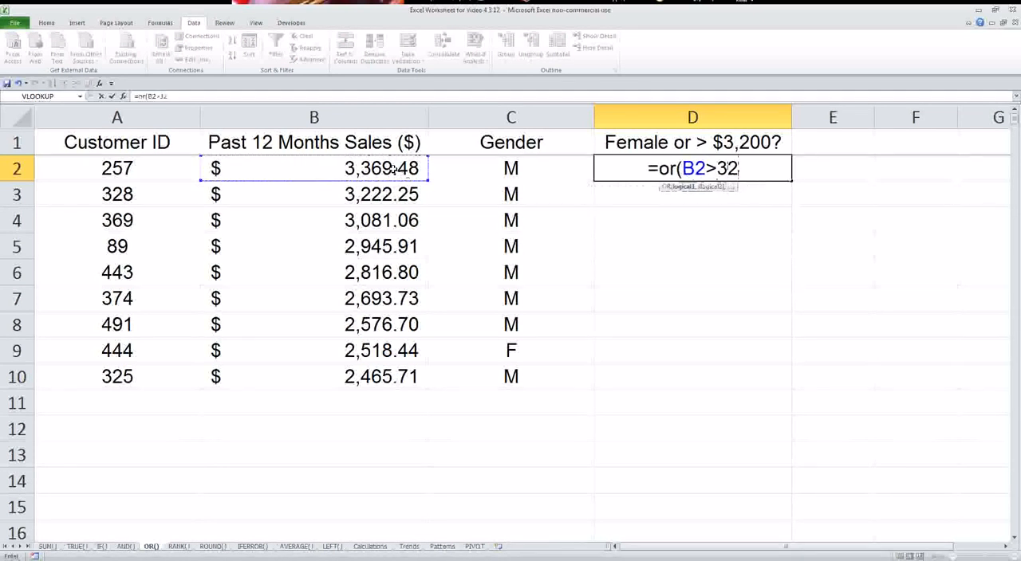
{"action": "type", "text": "00,"}
{"action": "left_click", "coordinate": [484, 168]}
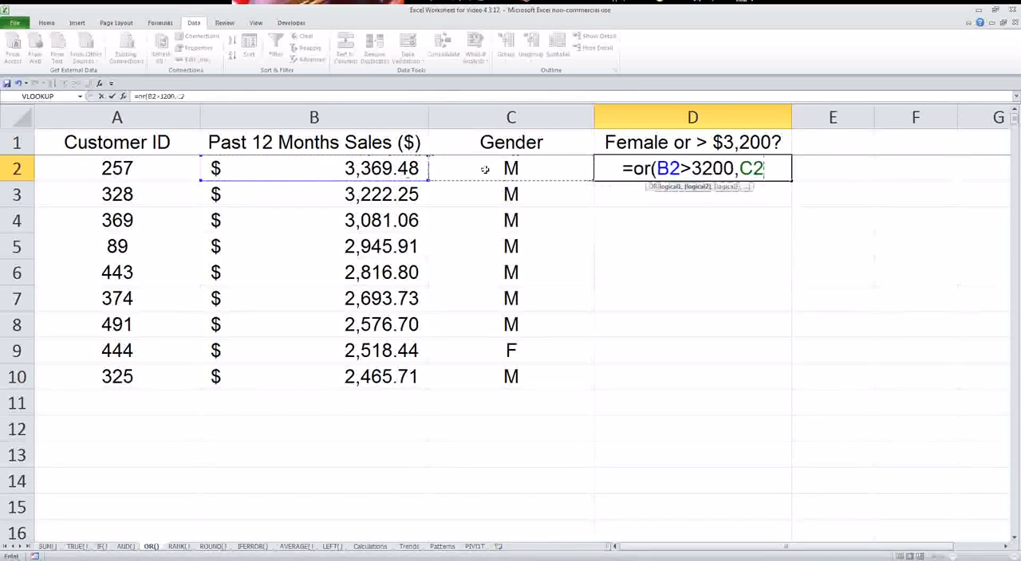
{"action": "type", "text": "=\"F\")"}
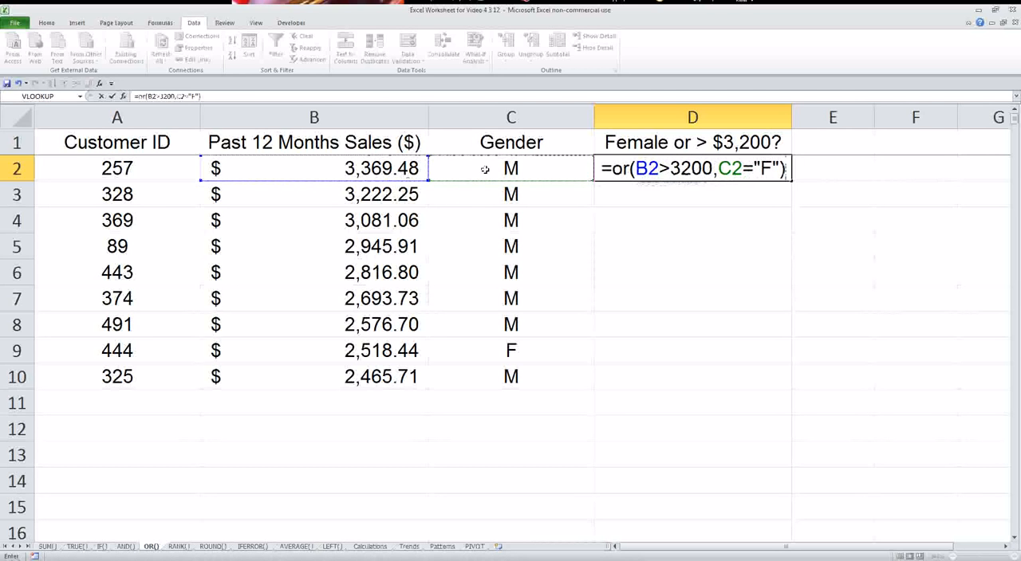
{"action": "key", "text": "Return"}
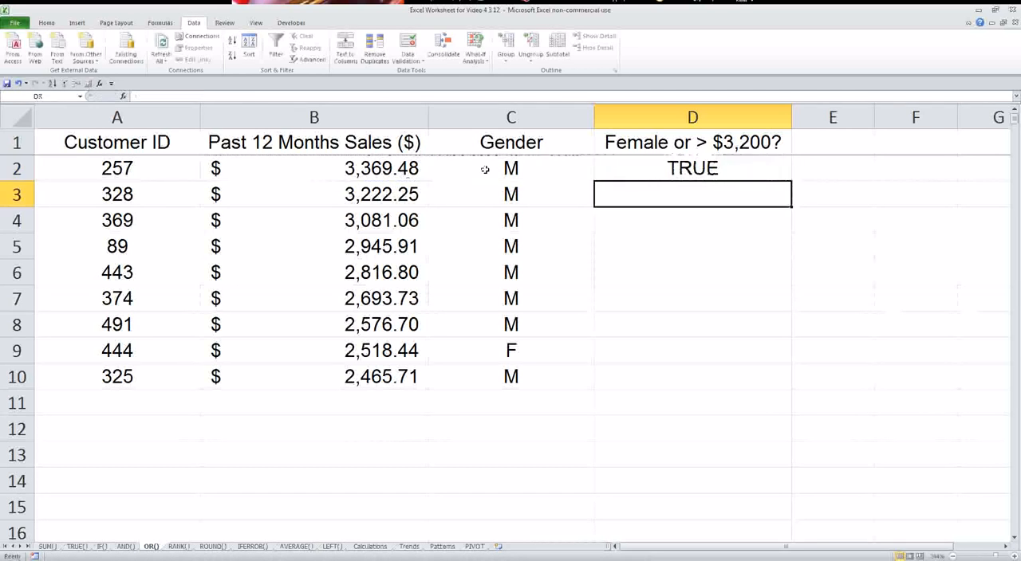
Fill the OR formula from D2 down to D10.
{"action": "left_click", "coordinate": [682, 171]}
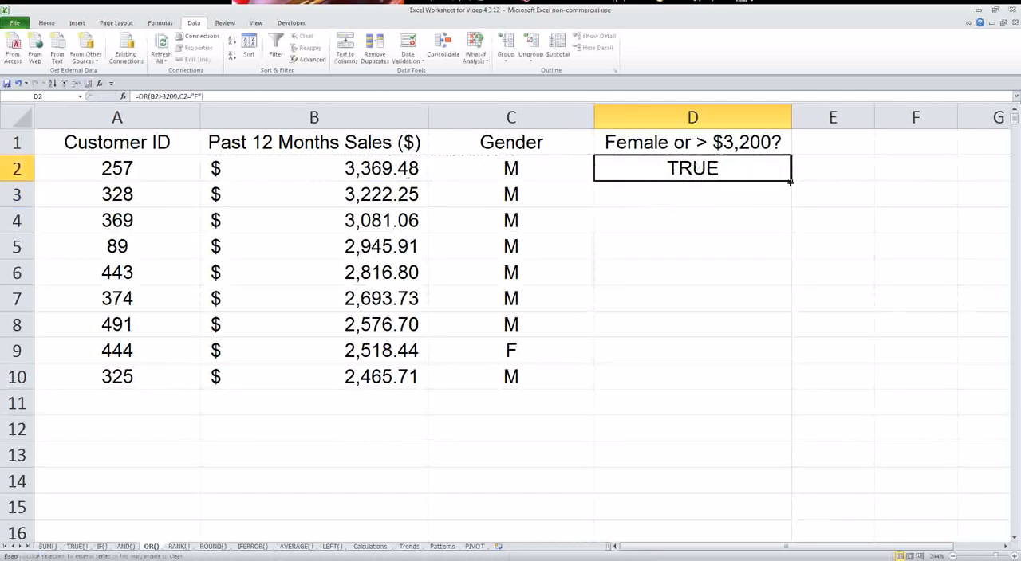
{"action": "left_click_drag", "start_coordinate": [791, 181], "coordinate": [791, 387]}
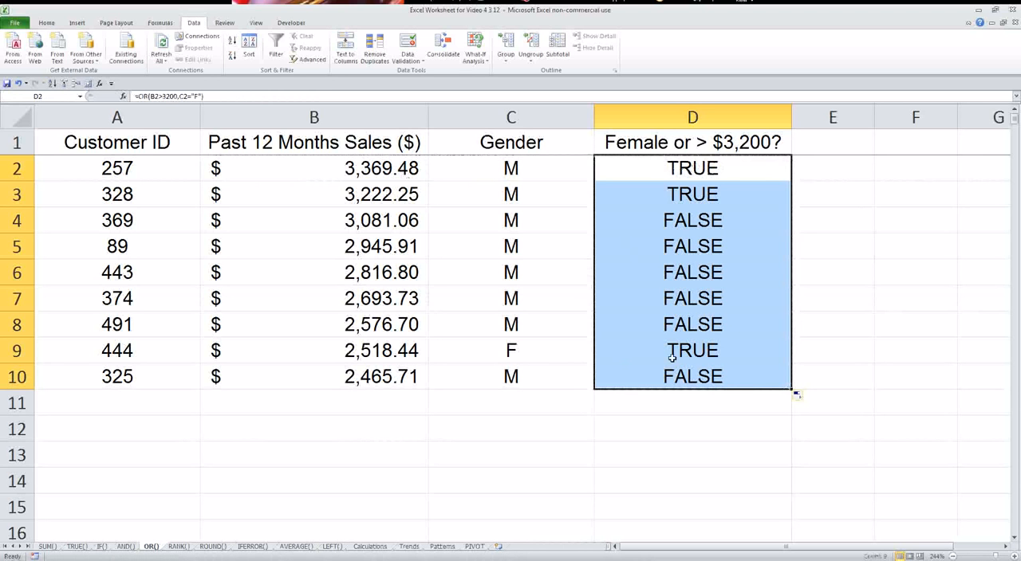
Compare the OR results in rows 2, 3 and 9 with the sales in column B and the gender in column C.
{"action": "left_click_drag", "start_coordinate": [656, 170], "coordinate": [402, 190]}
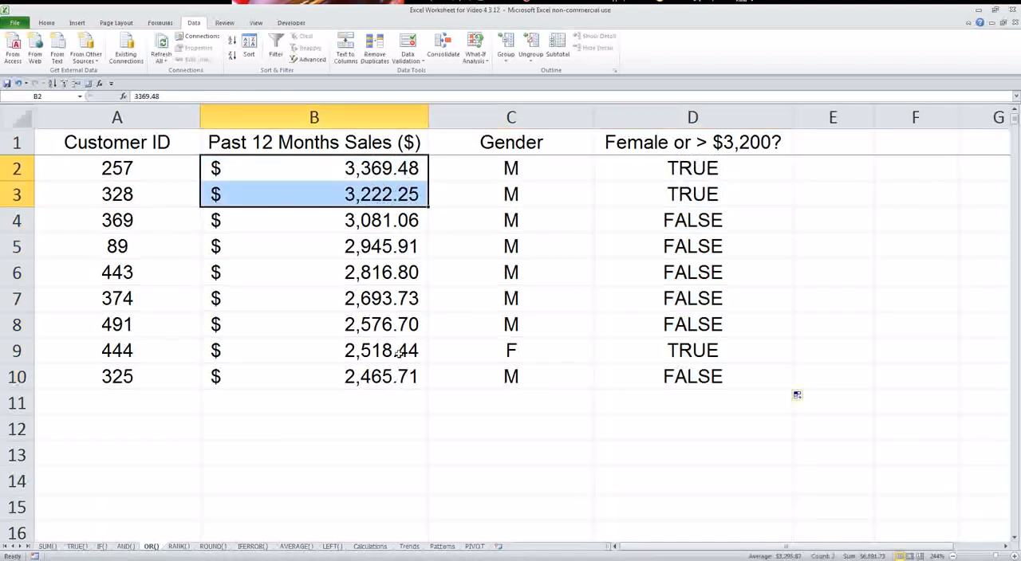
{"action": "left_click", "coordinate": [562, 350]}
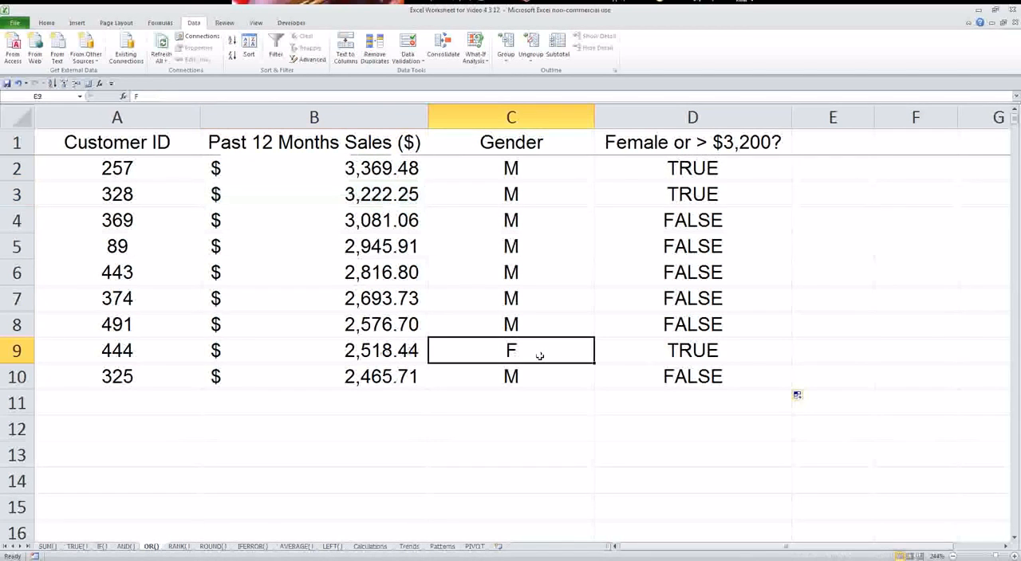
{"action": "key", "text": "Left"}
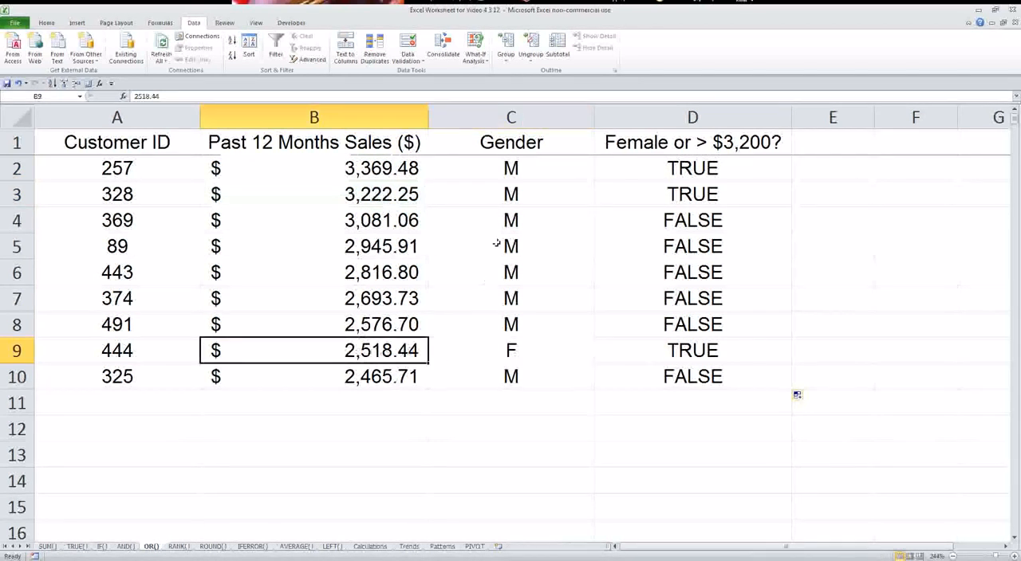
Try F as the gender in C2 to check the OR result in D2, and undo the change.
{"action": "left_click", "coordinate": [519, 166]}
{"action": "type", "text": "F"}
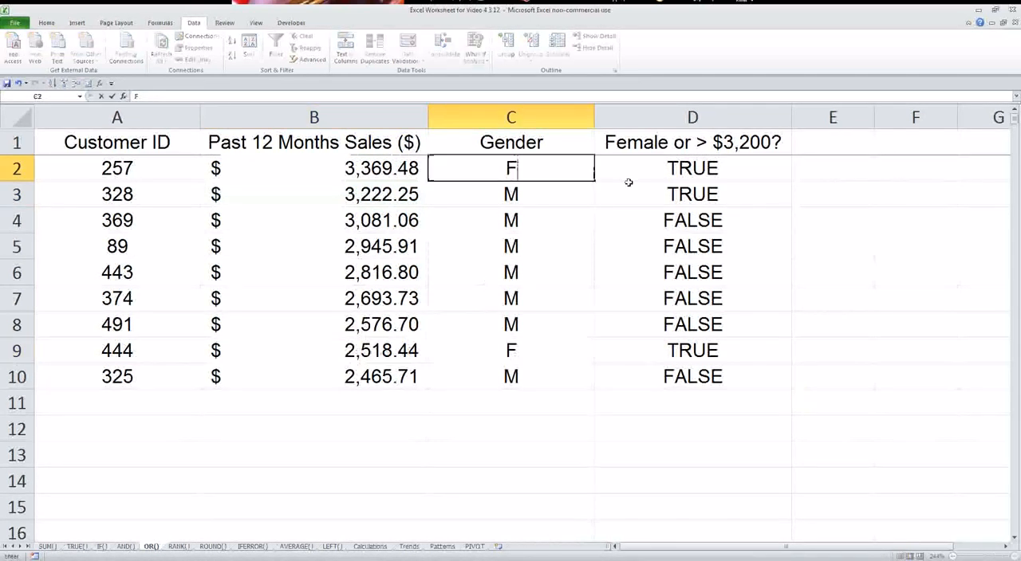
{"action": "key", "text": "Return"}
{"action": "left_click", "coordinate": [678, 169]}
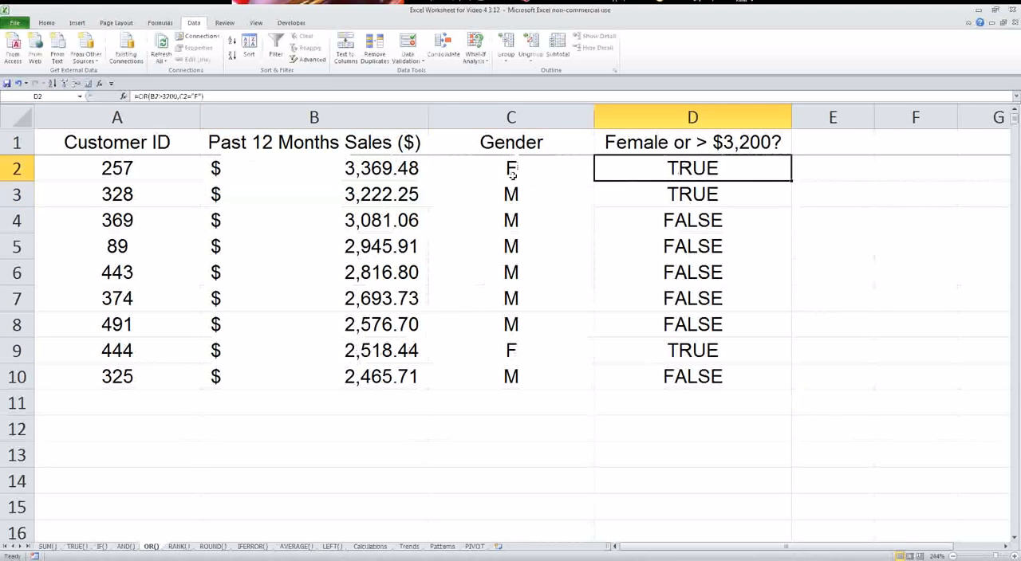
{"action": "key", "text": "ctrl+z"}
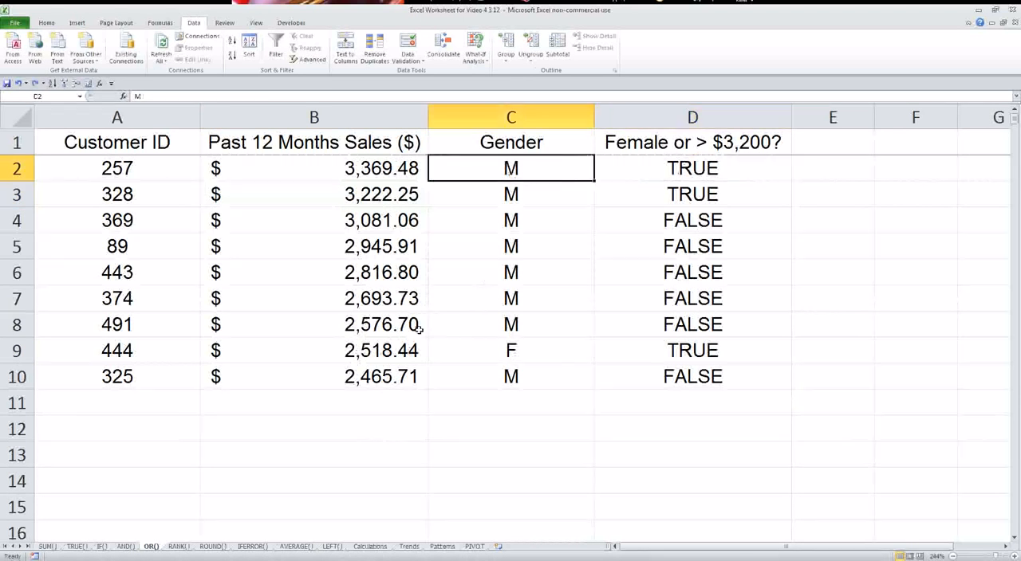
Switch to the RANK() sheet and look over the customer and sales data in A2:B9.
{"action": "left_click", "coordinate": [179, 547]}
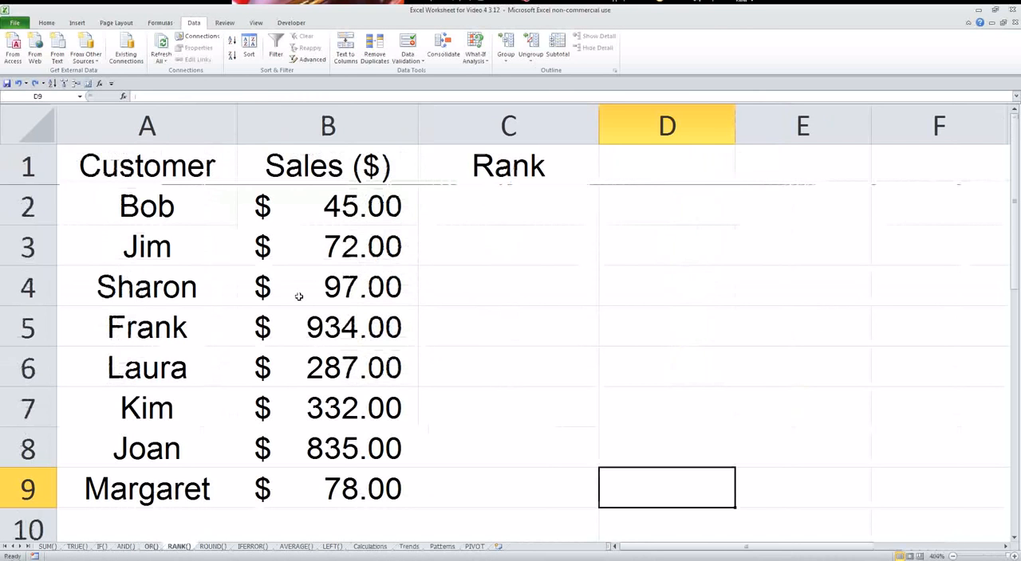
{"action": "left_click_drag", "start_coordinate": [165, 206], "coordinate": [314, 478]}
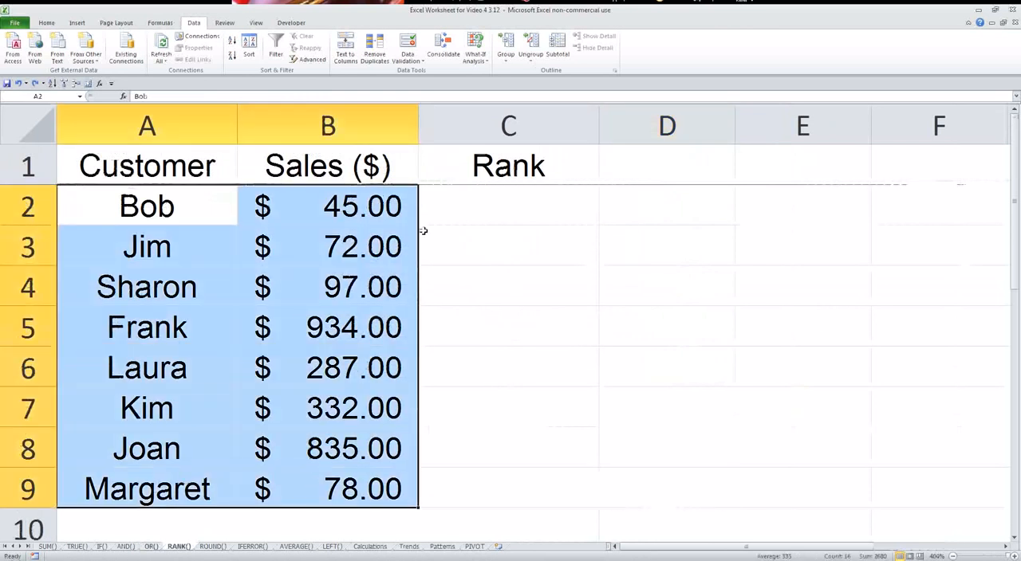
{"action": "left_click", "coordinate": [486, 206]}
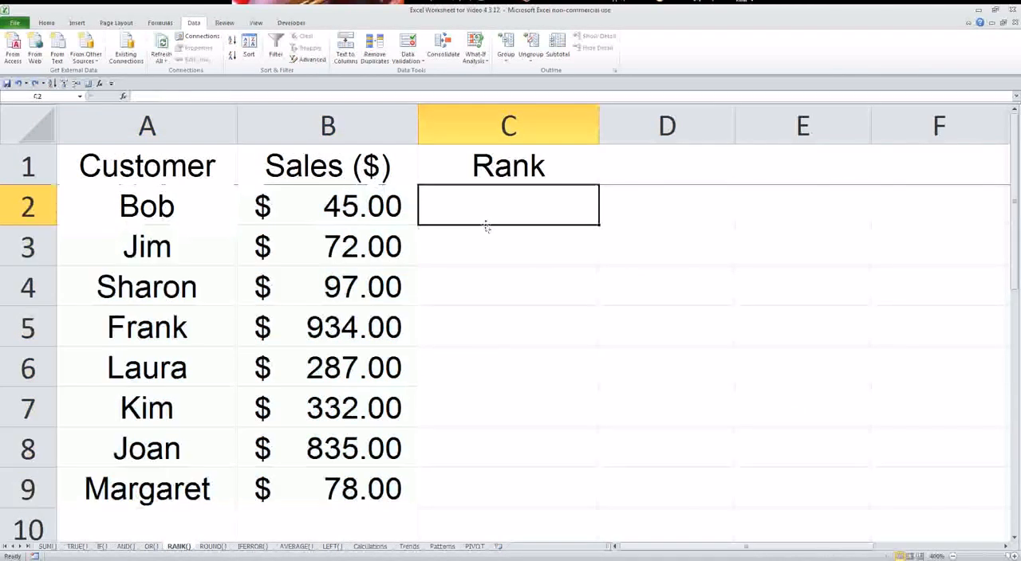
Try sorting rows 2 to 9 by column B from smallest to largest, and undo the sort.
{"action": "left_click_drag", "start_coordinate": [38, 201], "coordinate": [45, 486]}
{"action": "left_click", "coordinate": [249, 46]}
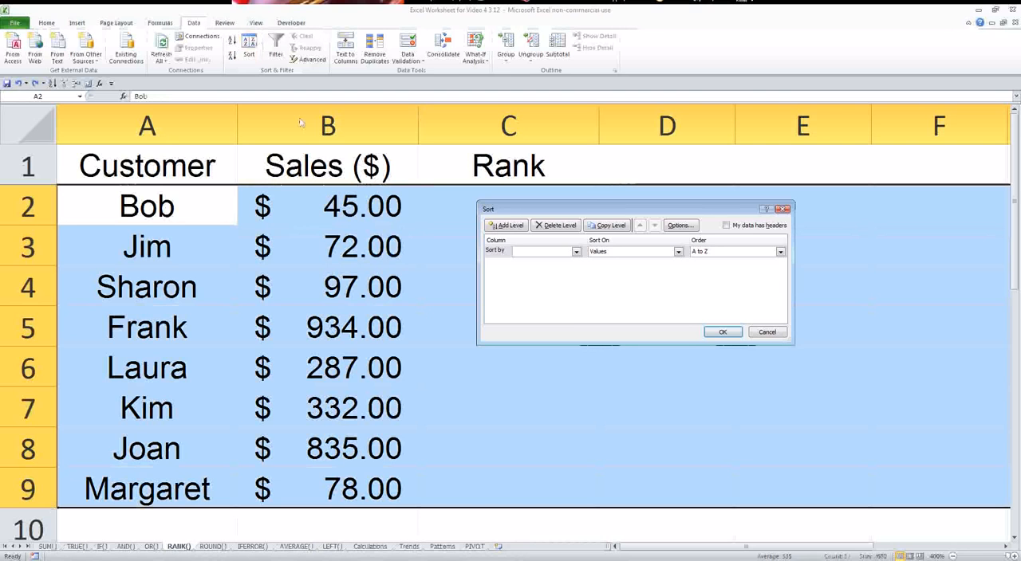
{"action": "left_click", "coordinate": [550, 252]}
{"action": "left_click", "coordinate": [548, 269]}
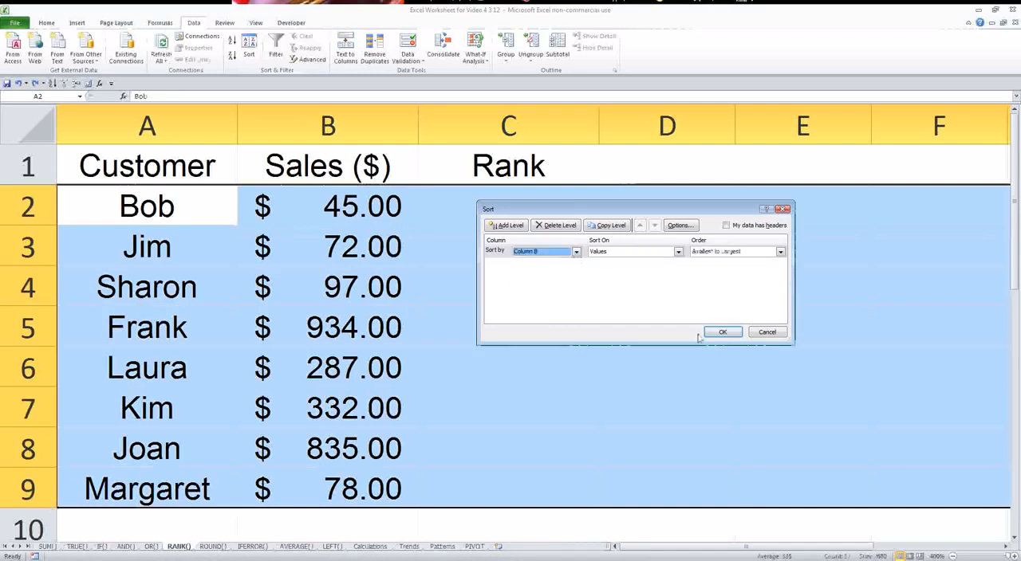
{"action": "left_click", "coordinate": [721, 332]}
{"action": "left_click_drag", "start_coordinate": [354, 482], "coordinate": [339, 209]}
{"action": "left_click", "coordinate": [501, 216]}
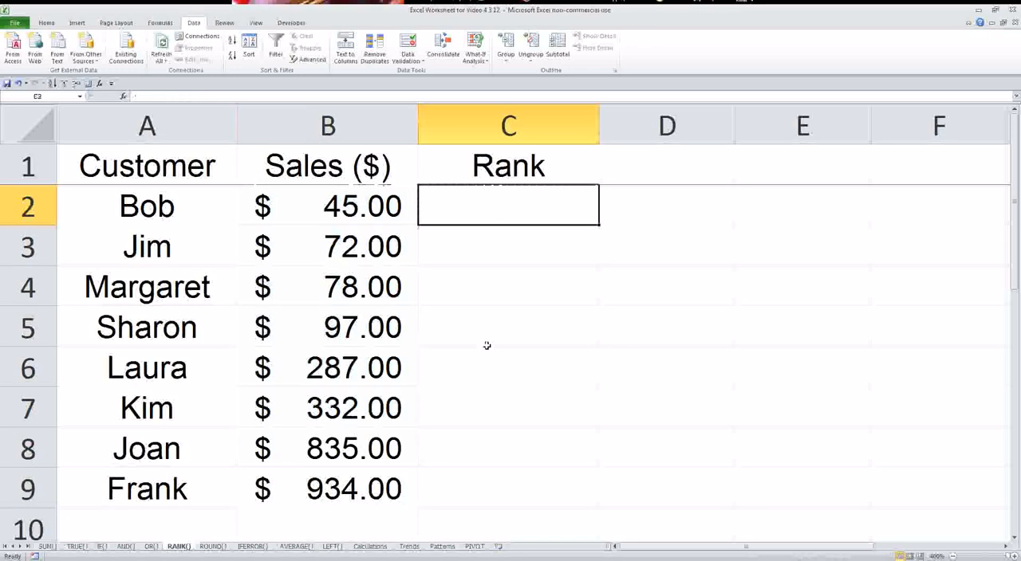
{"action": "key", "text": "ctrl+z"}
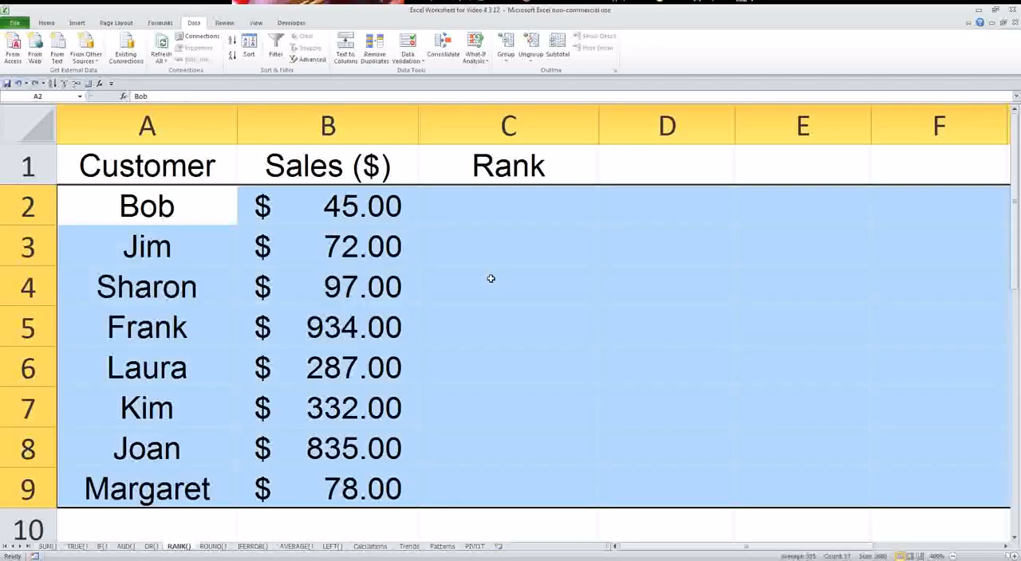
Write a RANK formula in C2 that ranks the sales value in B2 within the range B2:B9.
{"action": "left_click", "coordinate": [507, 205]}
{"action": "type", "text": "="}
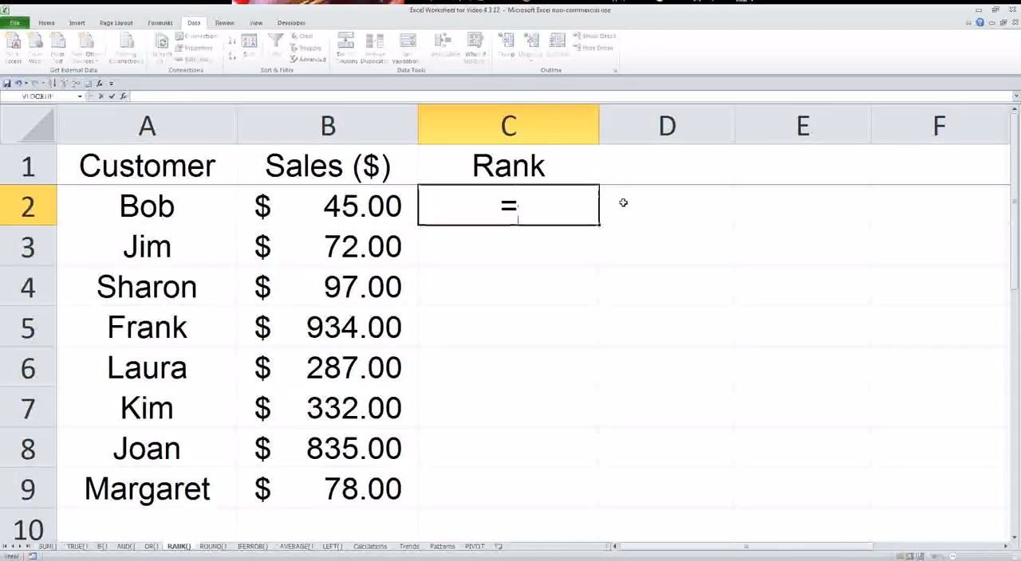
{"action": "type", "text": "rank("}
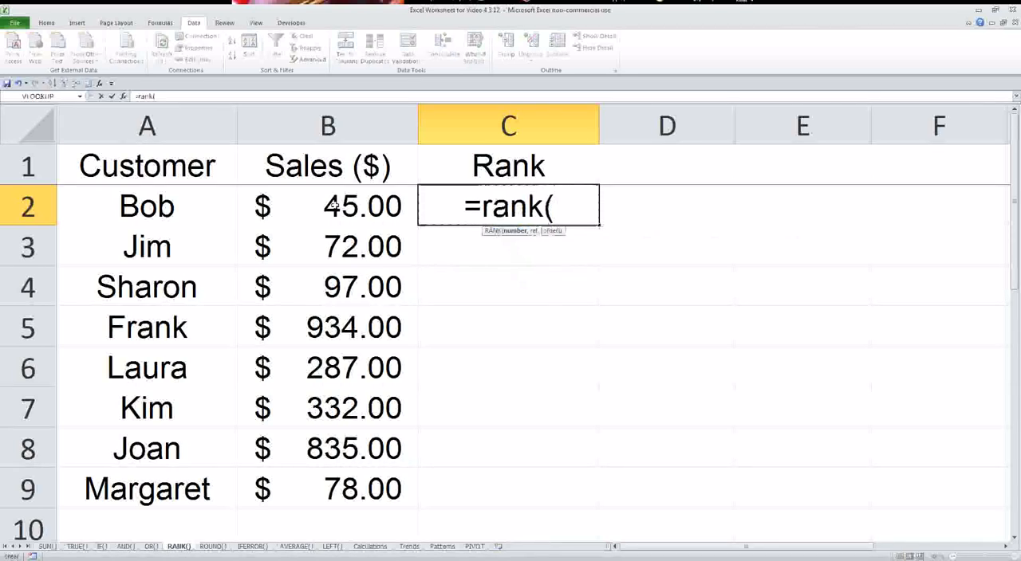
{"action": "left_click", "coordinate": [333, 205]}
{"action": "type", "text": ","}
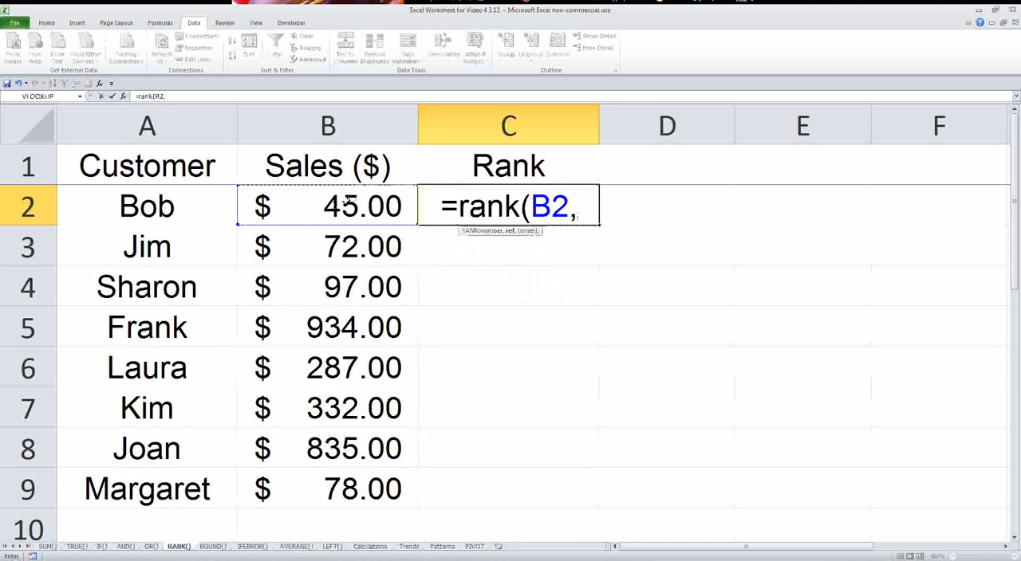
{"action": "left_click_drag", "start_coordinate": [349, 205], "coordinate": [330, 483]}
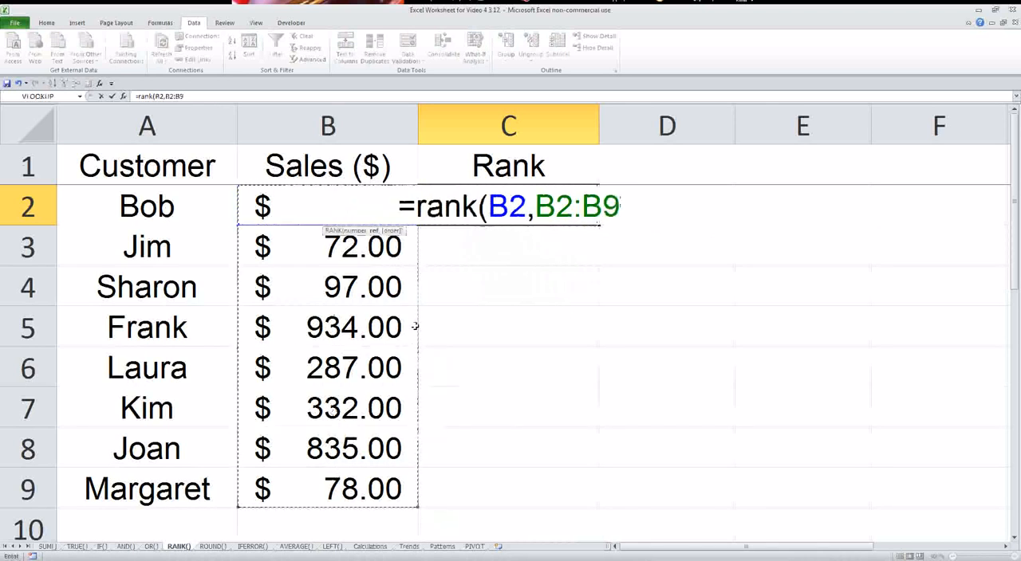
{"action": "type", "text": ")"}
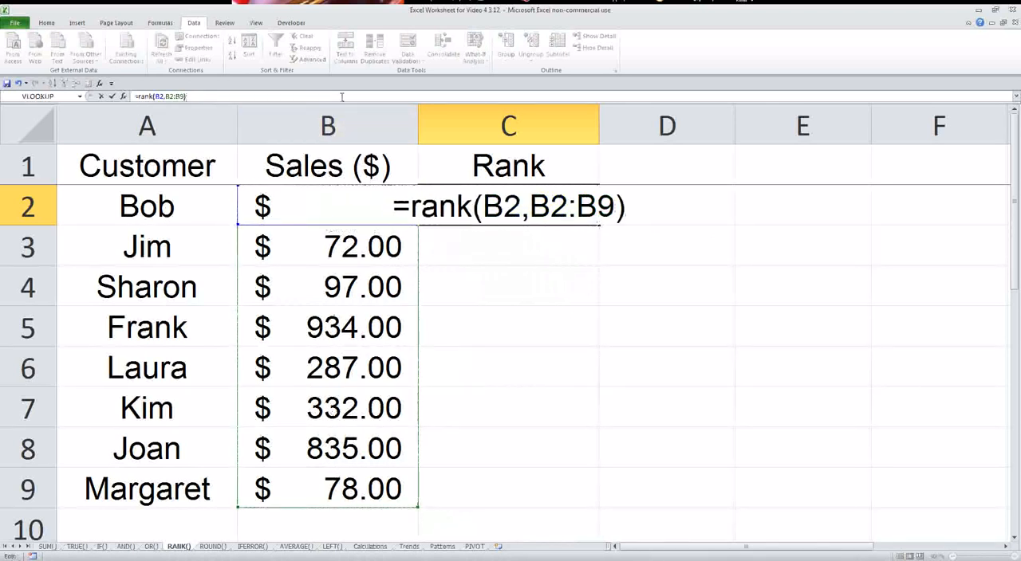
Lock the rows of the RANK formula's reference range as B$2:B$9 and enter the formula.
{"action": "left_click", "coordinate": [169, 95]}
{"action": "type", "text": "$"}
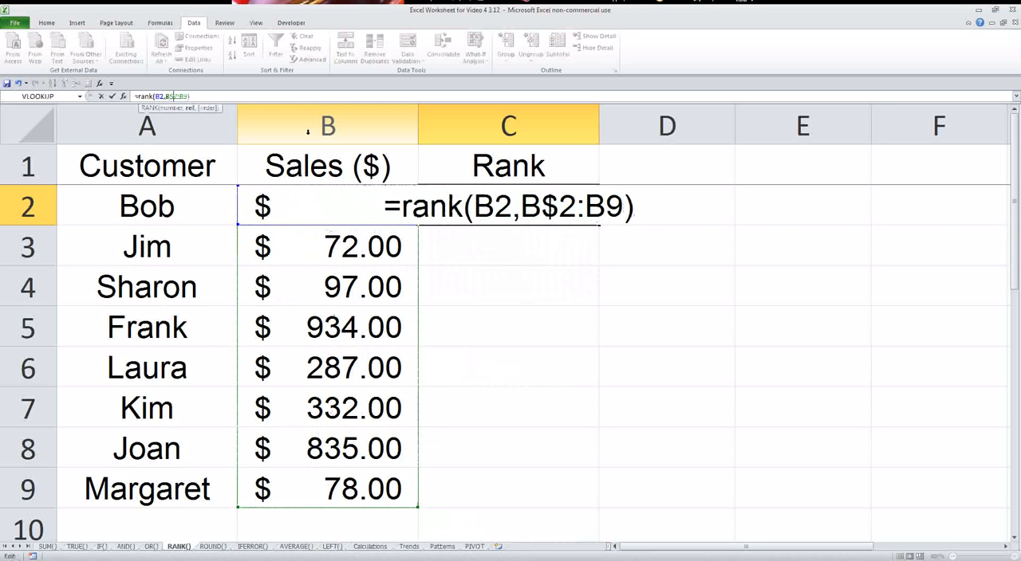
{"action": "key", "text": "Right"}
{"action": "key", "text": "Right"}
{"action": "key", "text": "Right"}
{"action": "type", "text": "$"}
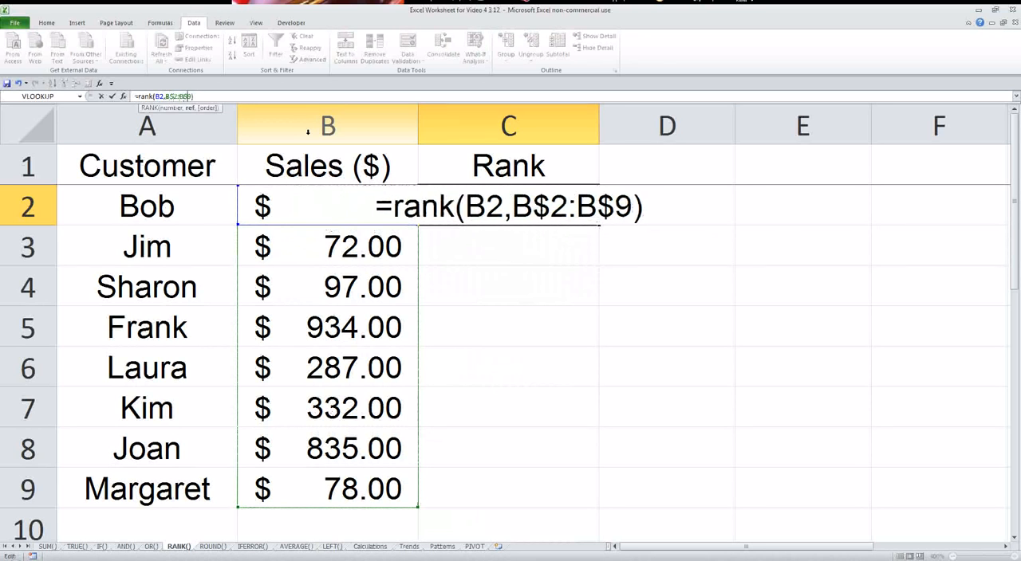
{"action": "key", "text": "Return"}
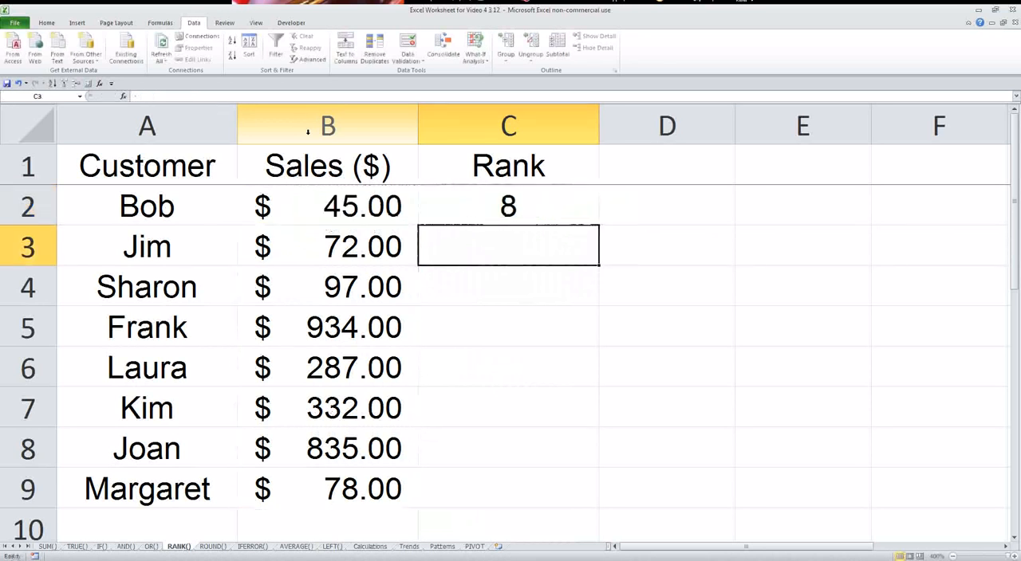
Fill the RANK formula from C2 down to C9.
{"action": "left_click", "coordinate": [516, 209]}
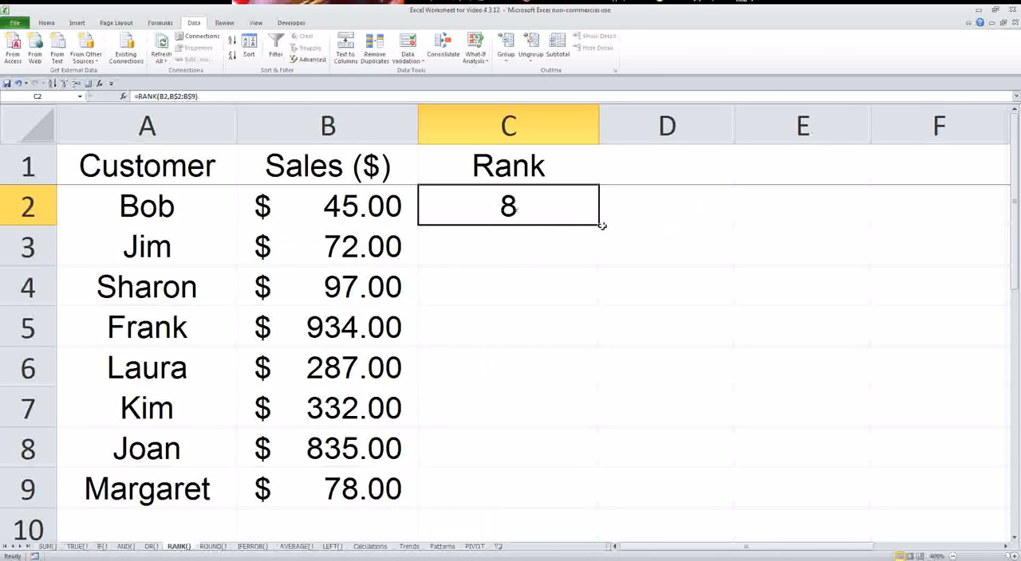
{"action": "left_click_drag", "start_coordinate": [600, 225], "coordinate": [542, 499]}
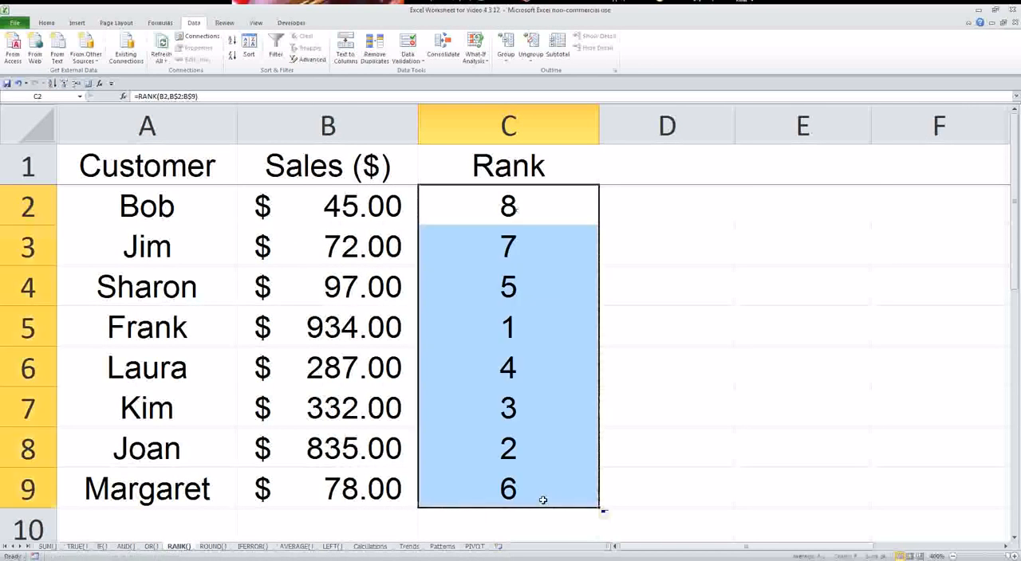
Inspect the filled RANK formulas in C3 and C4, and compare the sales amounts in column B with their ranks.
{"action": "left_click", "coordinate": [503, 243]}
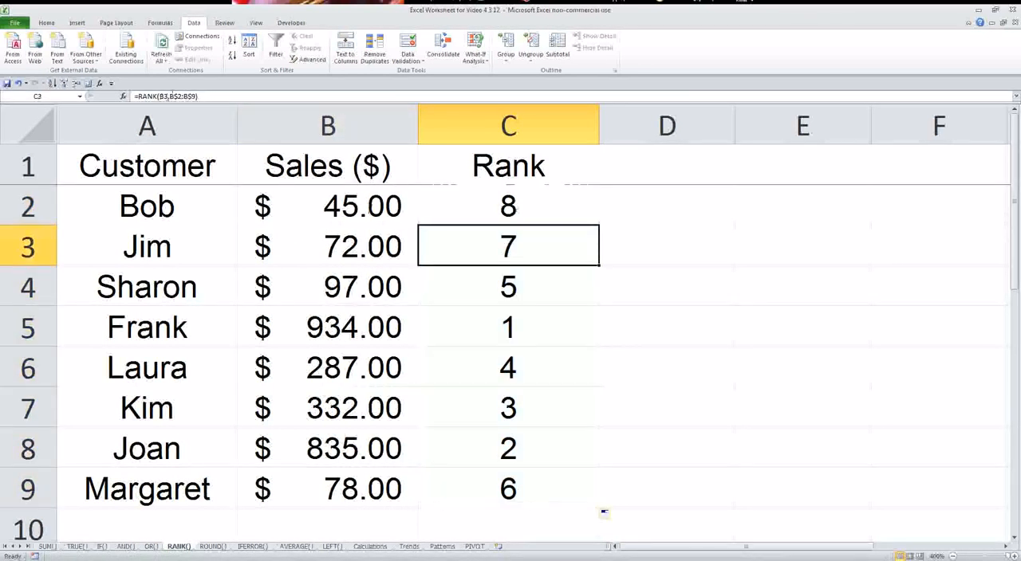
{"action": "left_click_drag", "start_coordinate": [173, 96], "coordinate": [195, 95]}
{"action": "key", "text": "Escape"}
{"action": "left_click", "coordinate": [483, 282]}
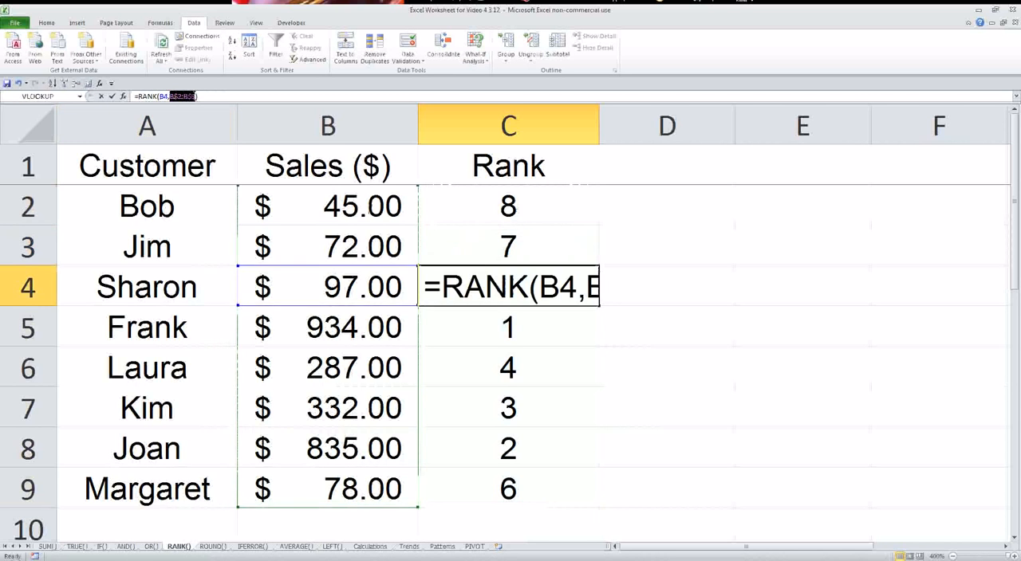
{"action": "key", "text": "Escape"}
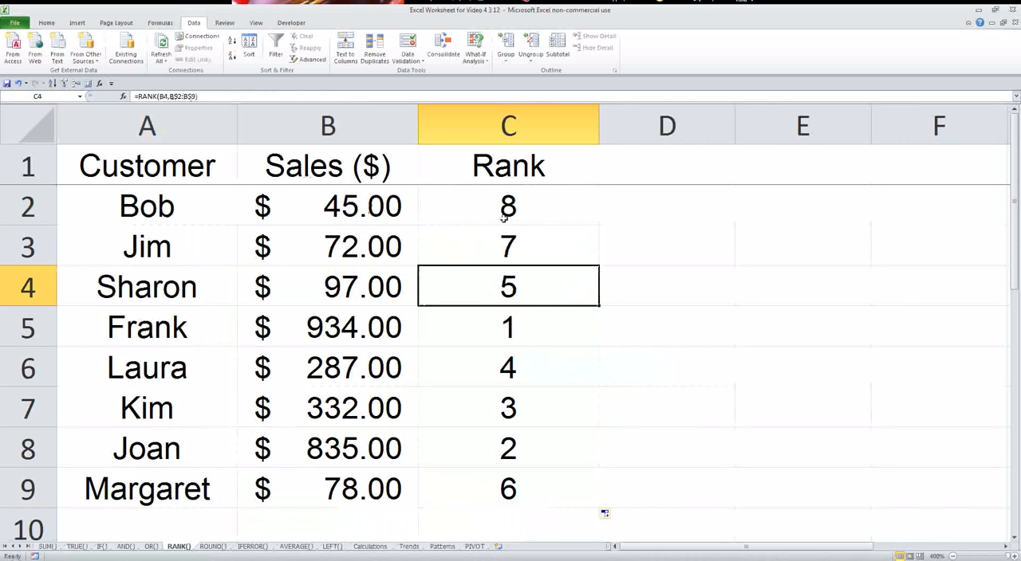
{"action": "left_click", "coordinate": [363, 328]}
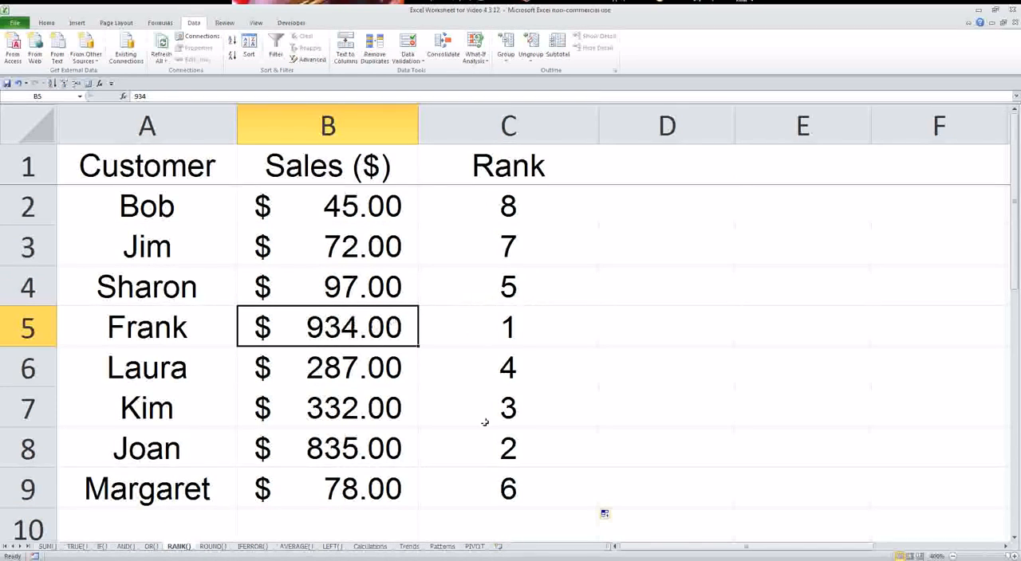
{"action": "left_click", "coordinate": [470, 215]}
{"action": "left_click", "coordinate": [390, 214]}
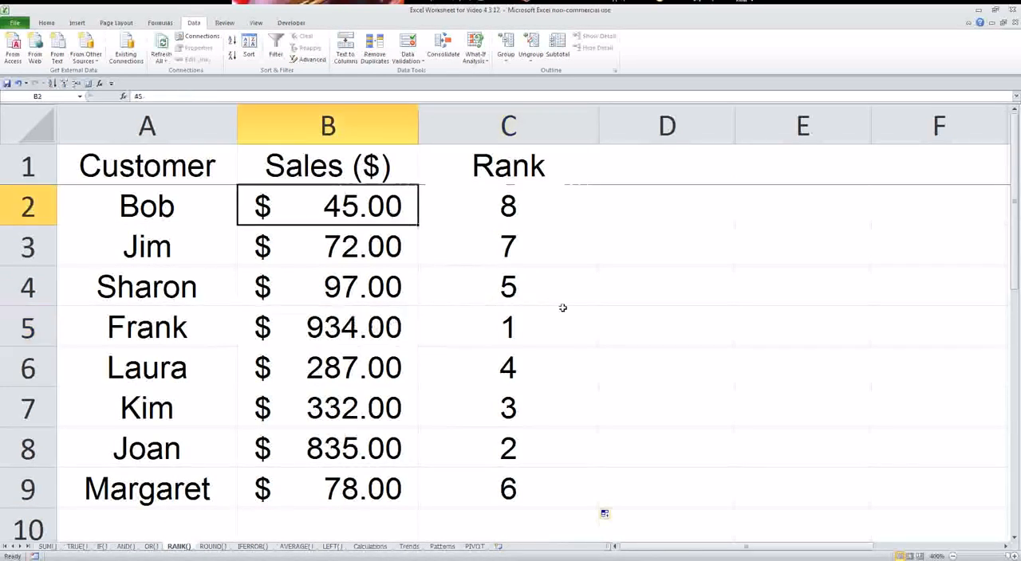
Switch to the ROUND() sheet and select the decimal number in B3.
{"action": "left_click", "coordinate": [212, 546]}
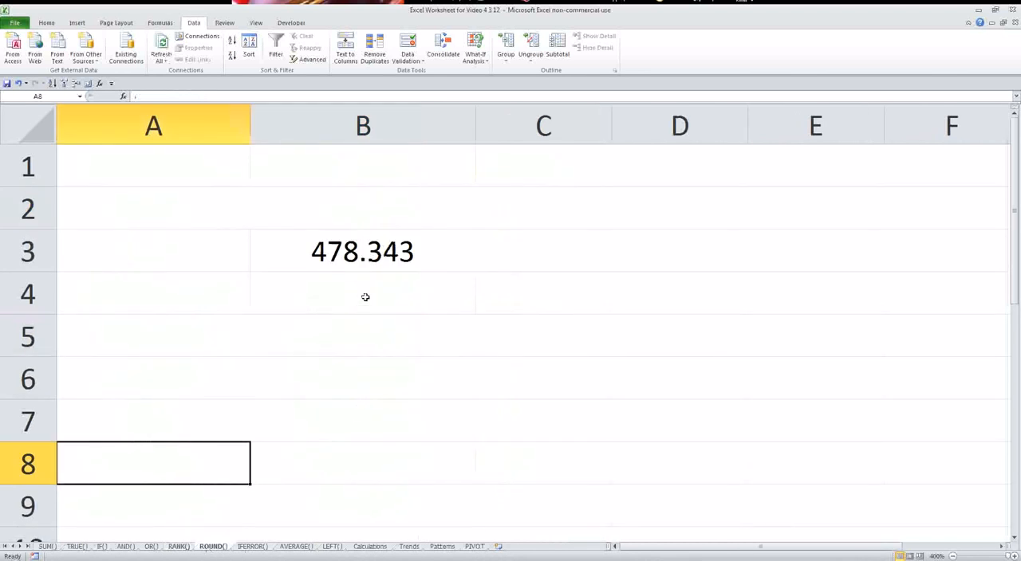
{"action": "left_click", "coordinate": [372, 255]}
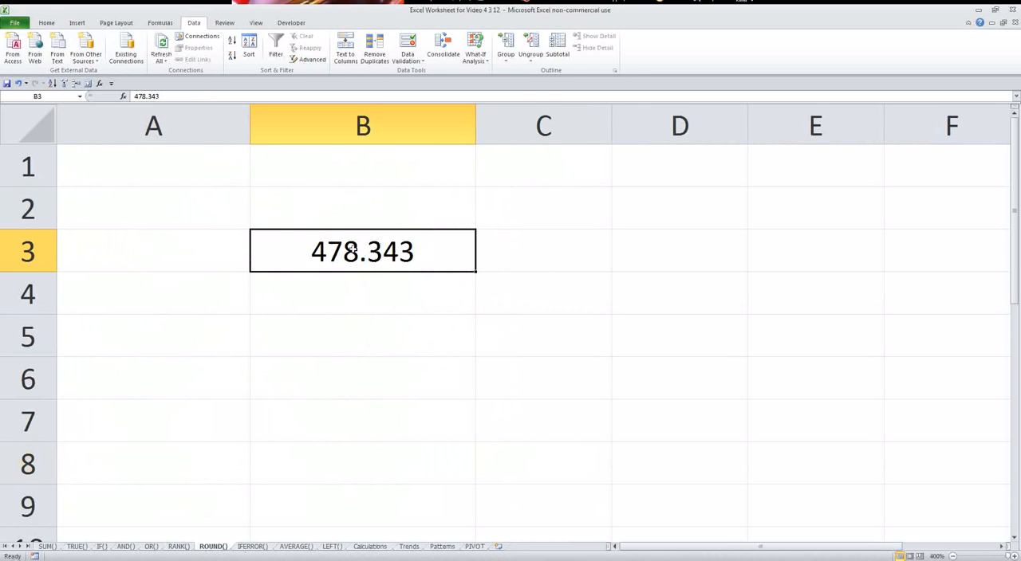
{"action": "left_click", "coordinate": [53, 25]}
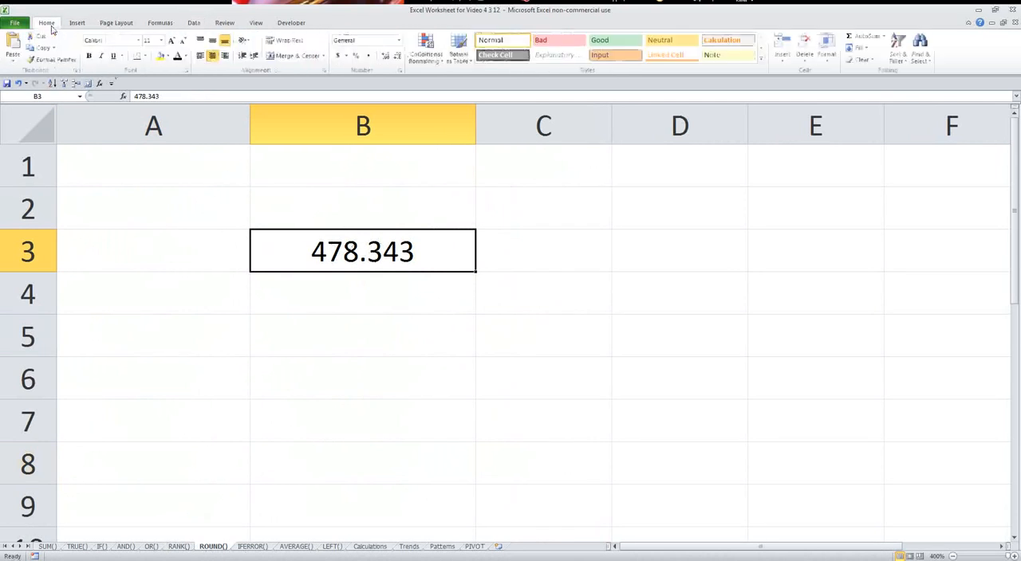
{"action": "right_click", "coordinate": [370, 256]}
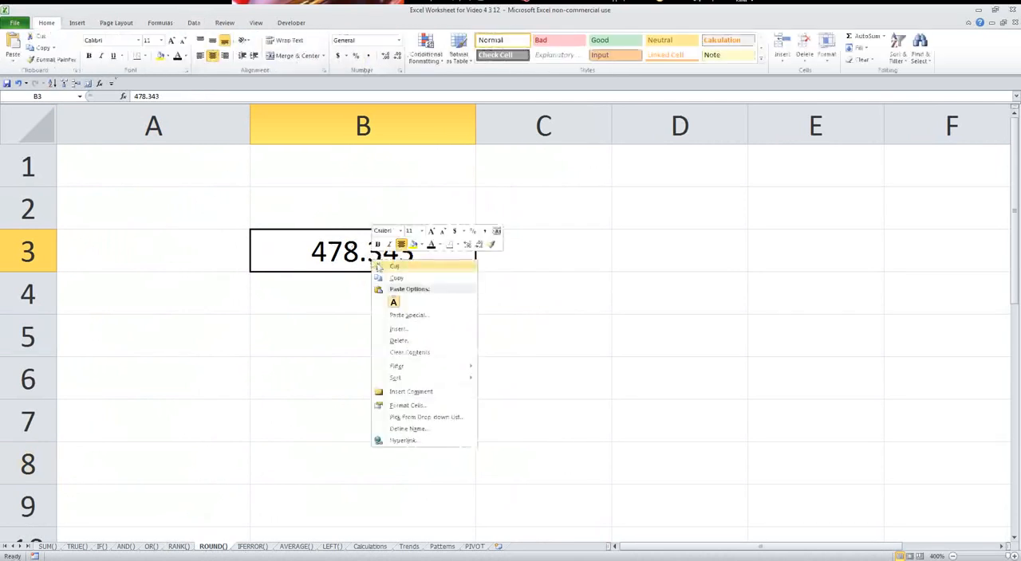
{"action": "left_click", "coordinate": [409, 407]}
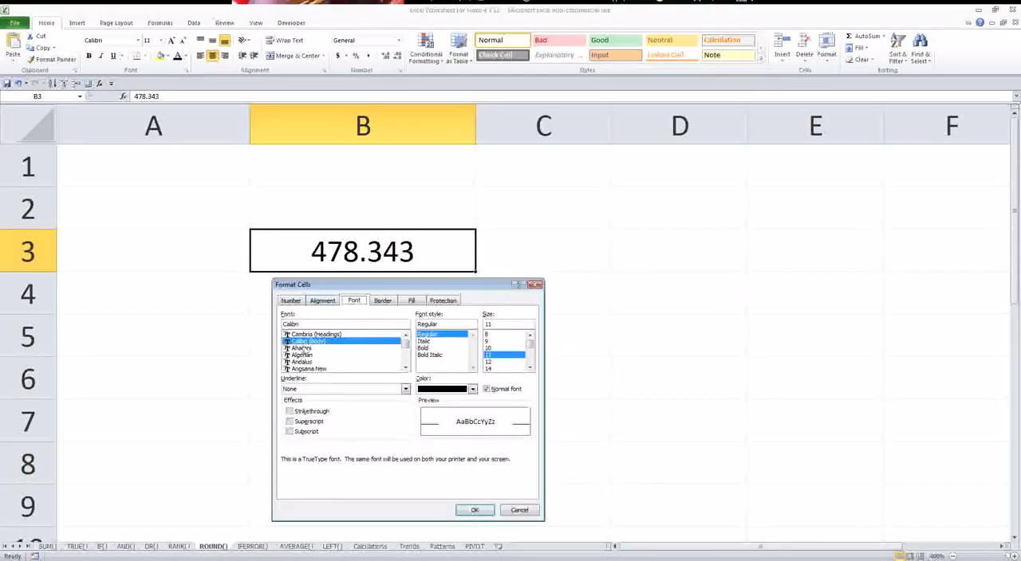
{"action": "left_click", "coordinate": [534, 285]}
Try formatting B3 as a Number with 0 decimal places.
{"action": "right_click", "coordinate": [416, 257]}
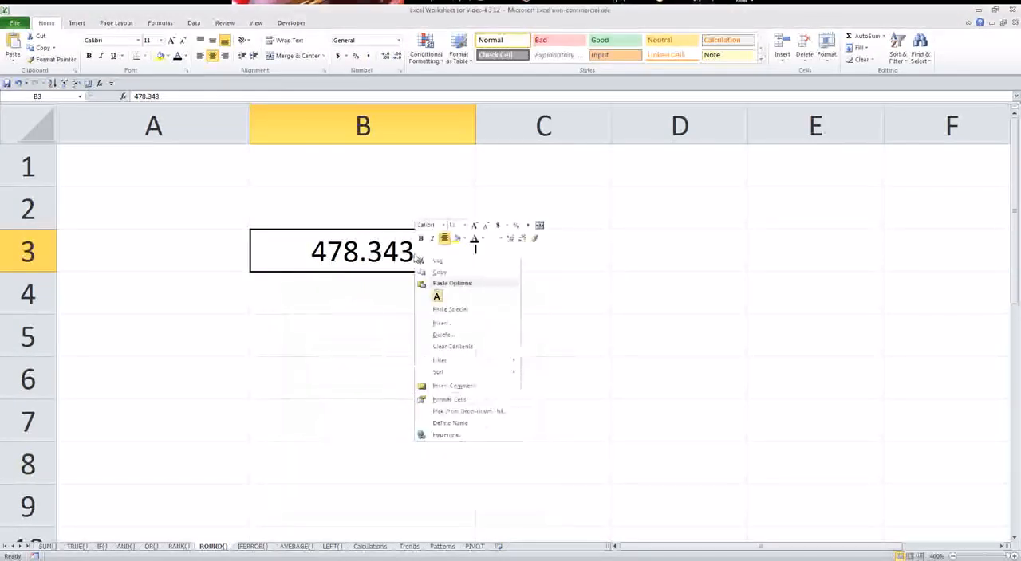
{"action": "left_click", "coordinate": [464, 407]}
{"action": "left_click", "coordinate": [345, 297]}
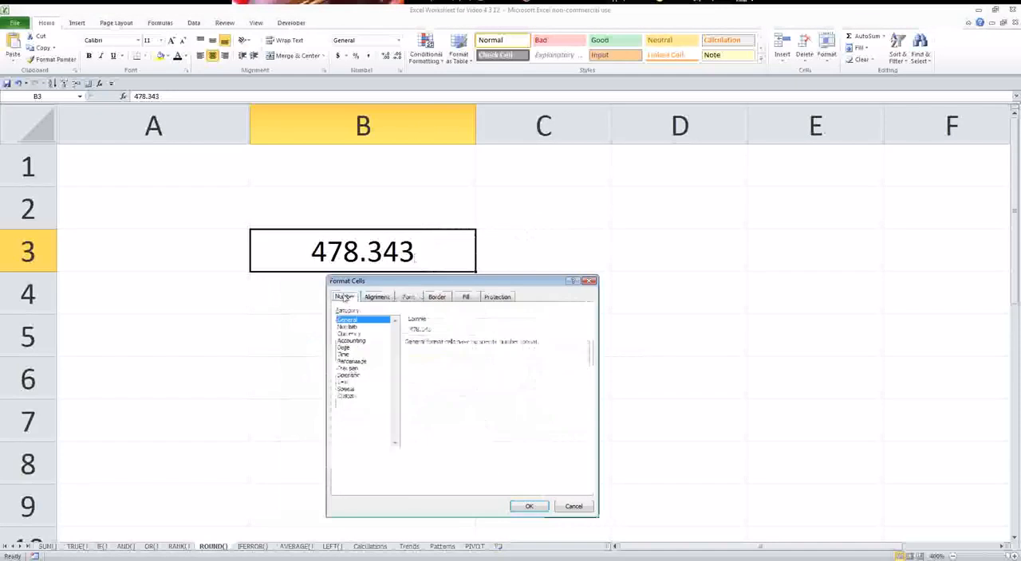
{"action": "left_click", "coordinate": [351, 327]}
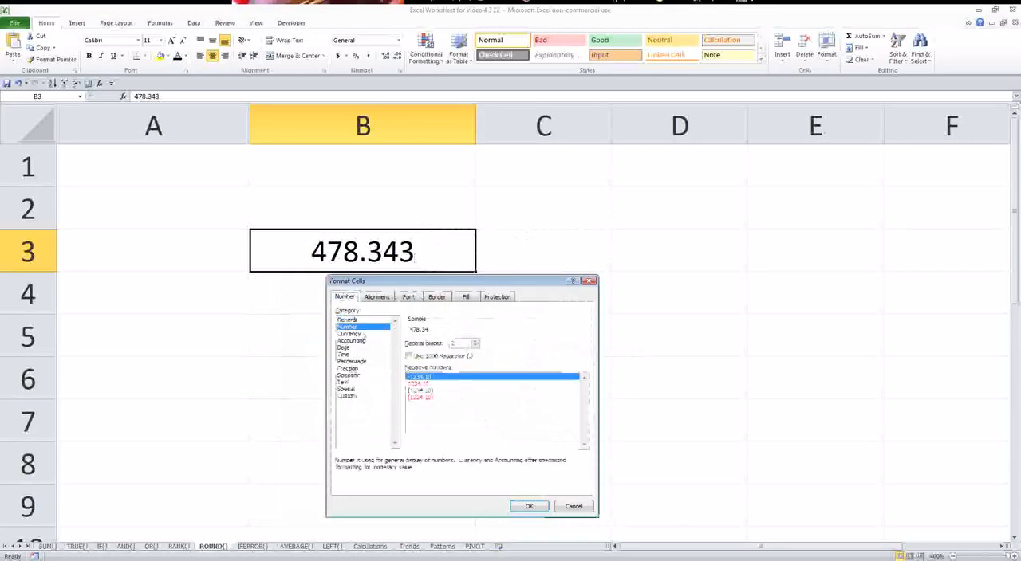
{"action": "left_click", "coordinate": [474, 346]}
{"action": "left_click", "coordinate": [475, 346]}
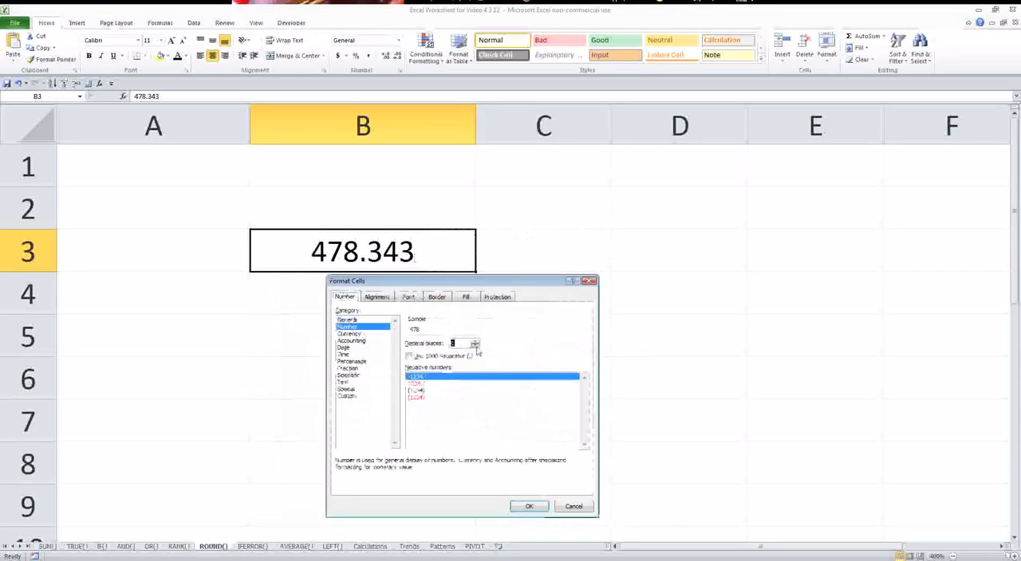
{"action": "left_click", "coordinate": [529, 508]}
{"action": "left_click", "coordinate": [416, 313]}
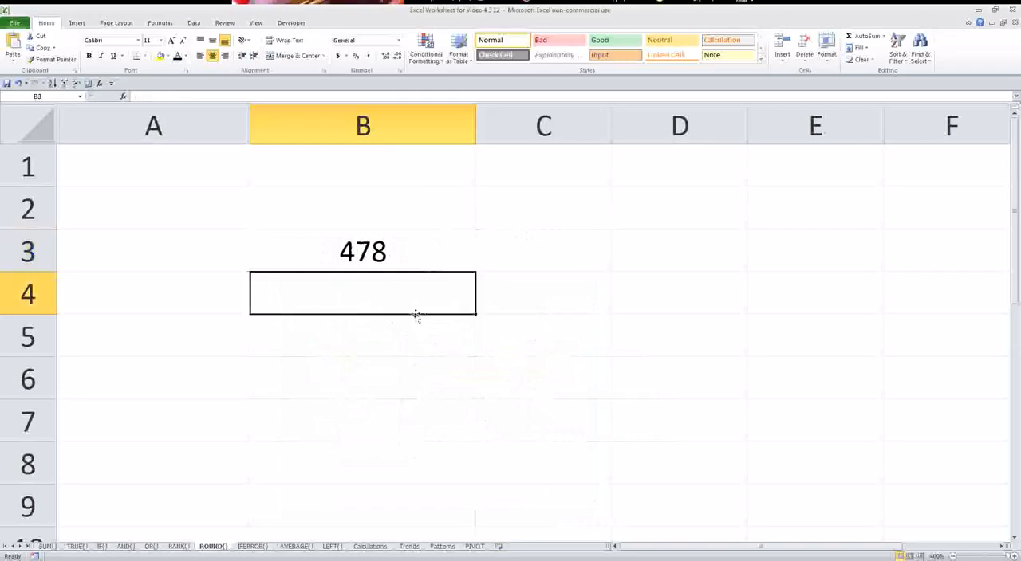
Check the full value stored in B3 and undo its number formatting.
{"action": "left_click", "coordinate": [391, 252]}
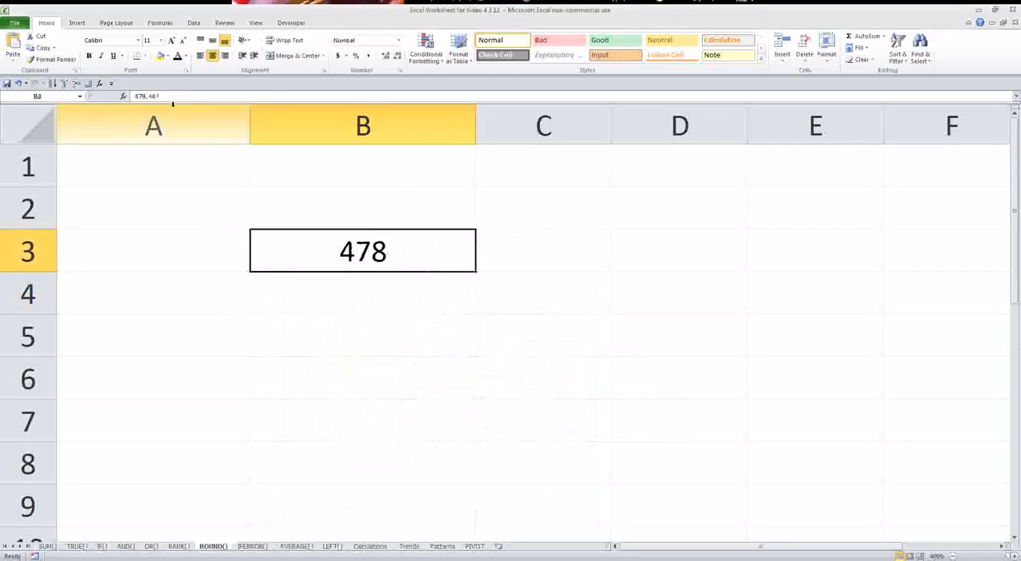
{"action": "double_click", "coordinate": [174, 96]}
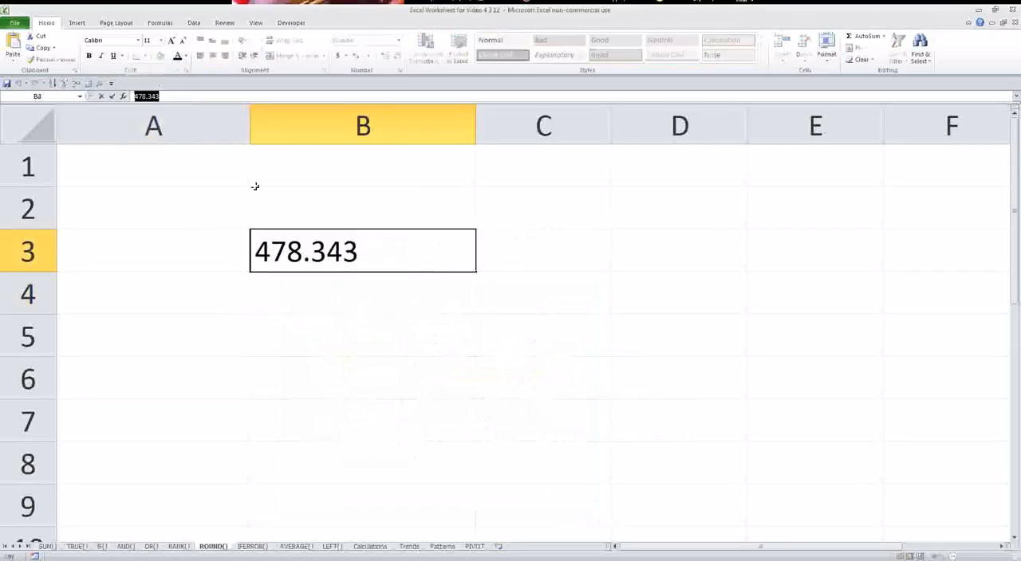
{"action": "key", "text": "Escape"}
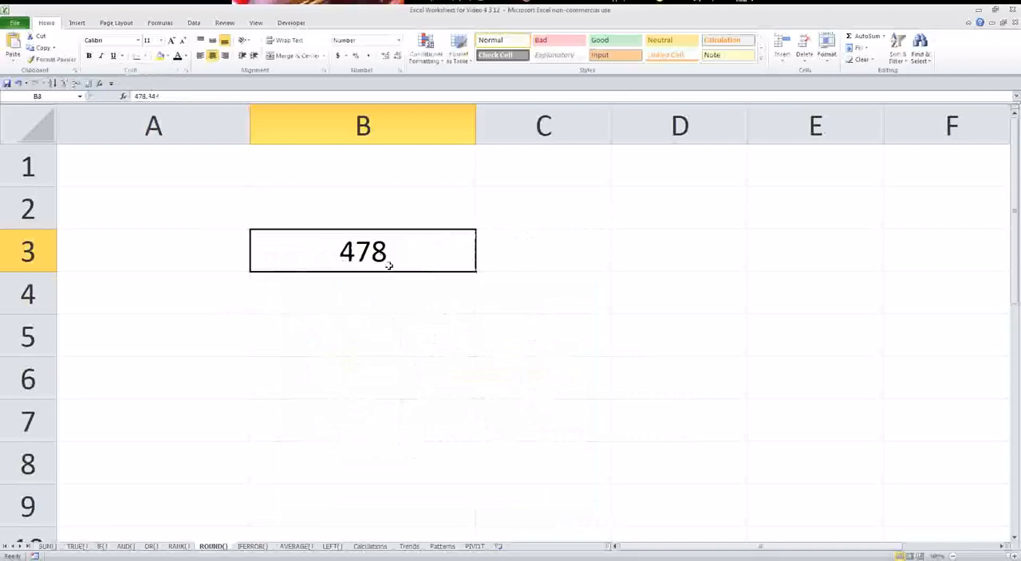
{"action": "key", "text": "ctrl+z"}
{"action": "key", "text": "ctrl+z"}
{"action": "key", "text": "ctrl+z"}
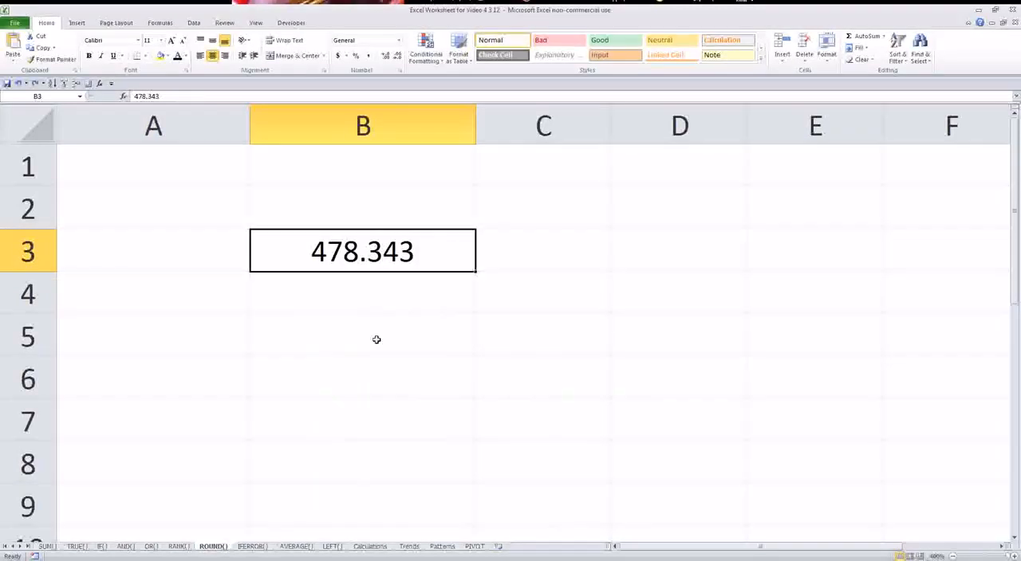
Enter a ROUND formula in B5 that rounds B3 to 0 digits.
{"action": "left_click", "coordinate": [375, 340]}
{"action": "type", "text": "="}
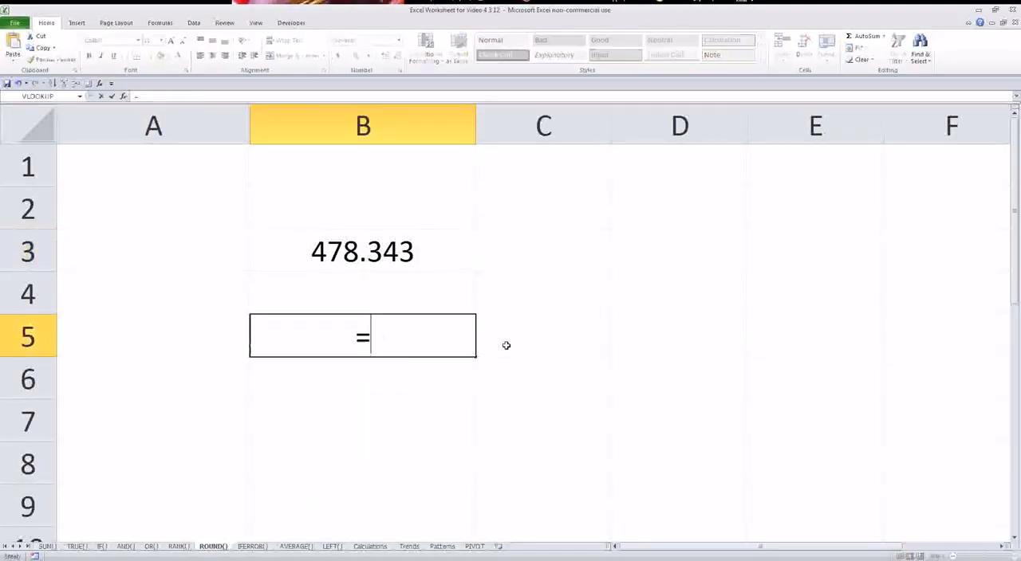
{"action": "type", "text": "round("}
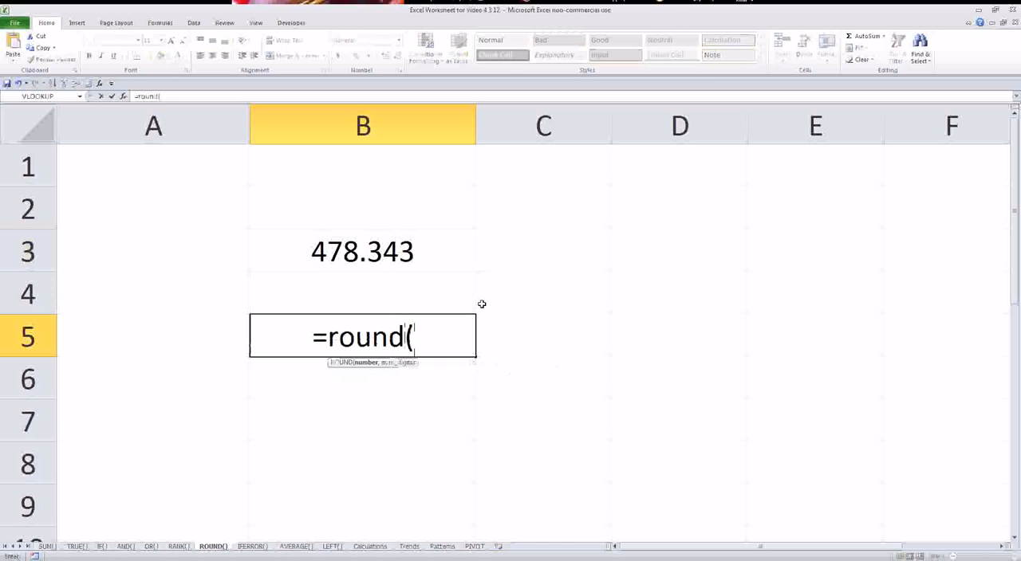
{"action": "left_click", "coordinate": [424, 257]}
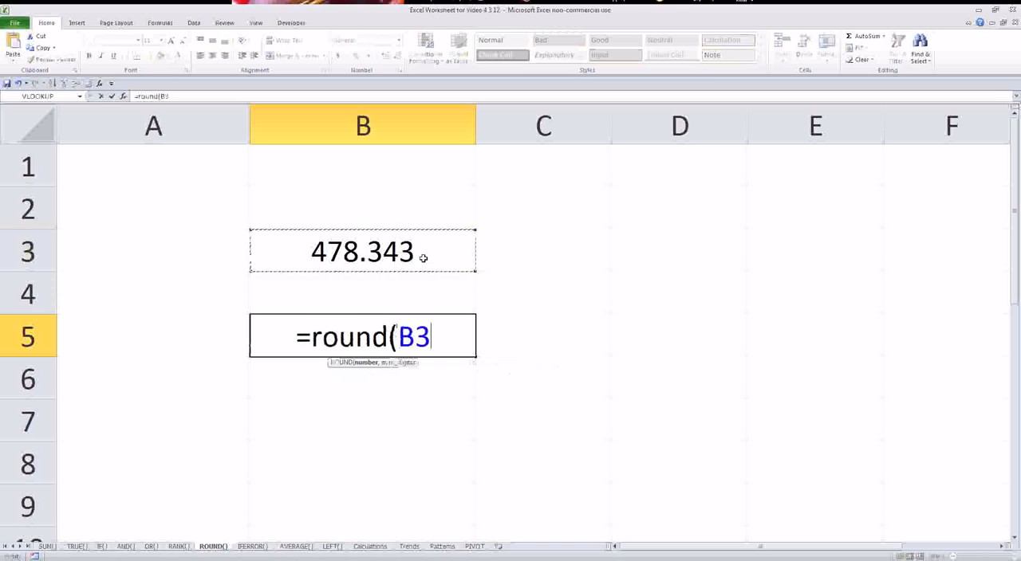
{"action": "type", "text": ","}
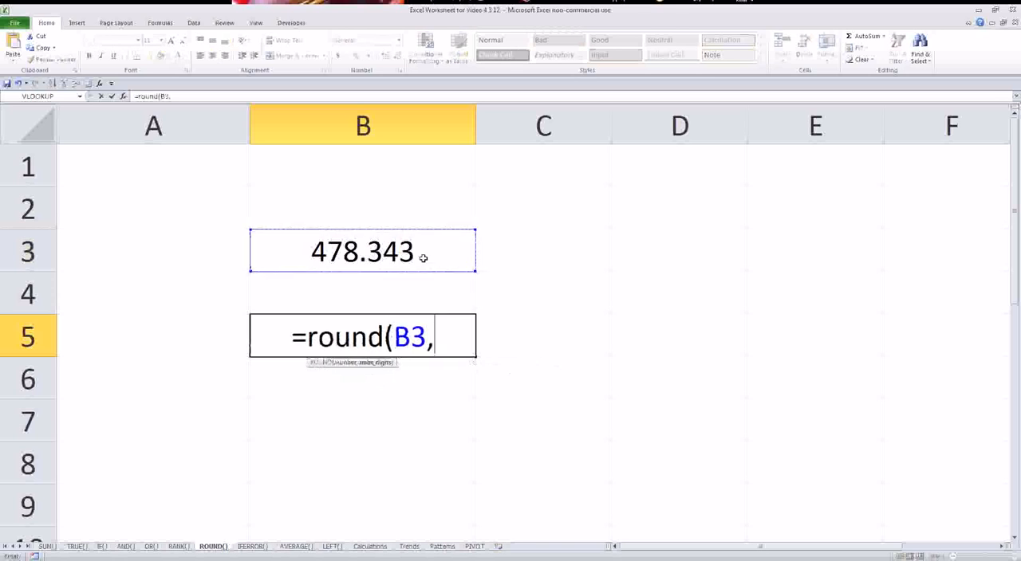
{"action": "type", "text": "0"}
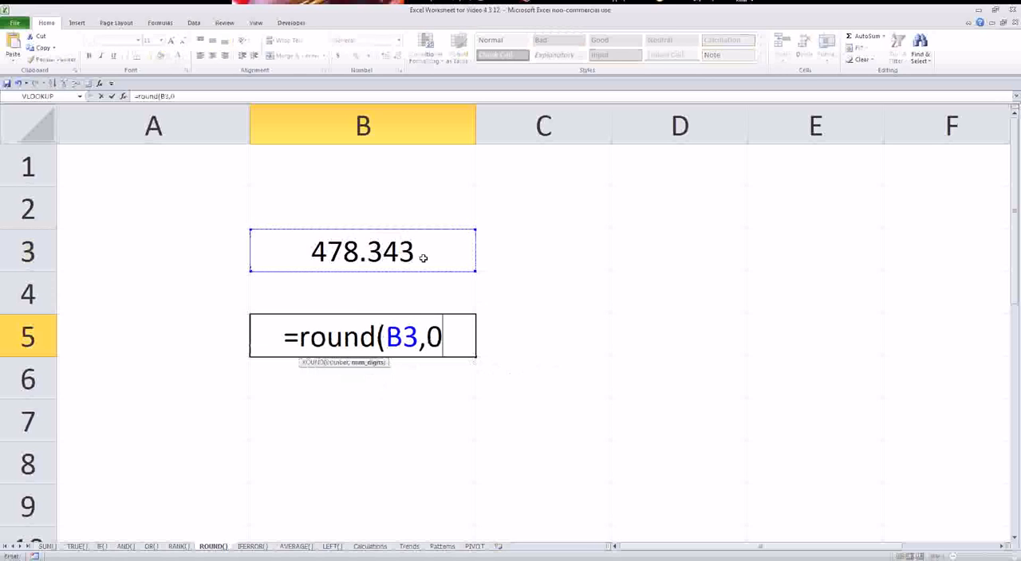
{"action": "key", "text": "Return"}
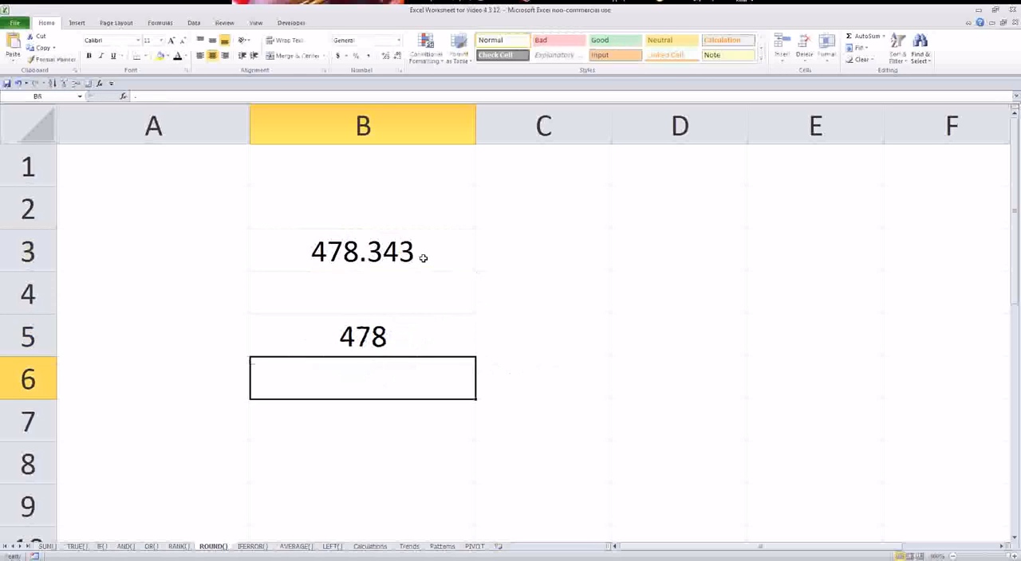
Copy the rounded result in B5 and paste it into B6 as values only.
{"action": "left_click", "coordinate": [399, 322]}
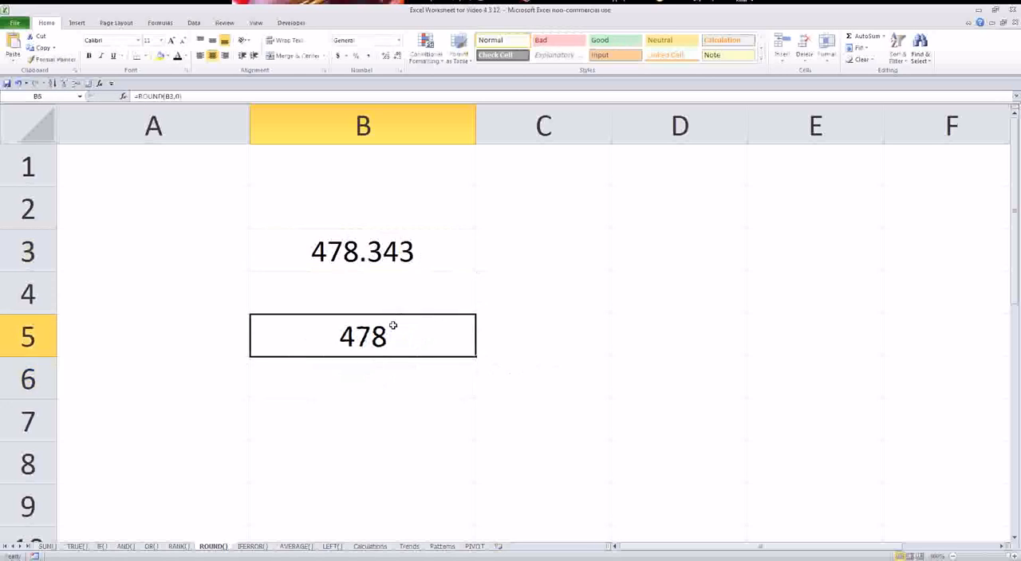
{"action": "key", "text": "ctrl+c"}
{"action": "right_click", "coordinate": [390, 387]}
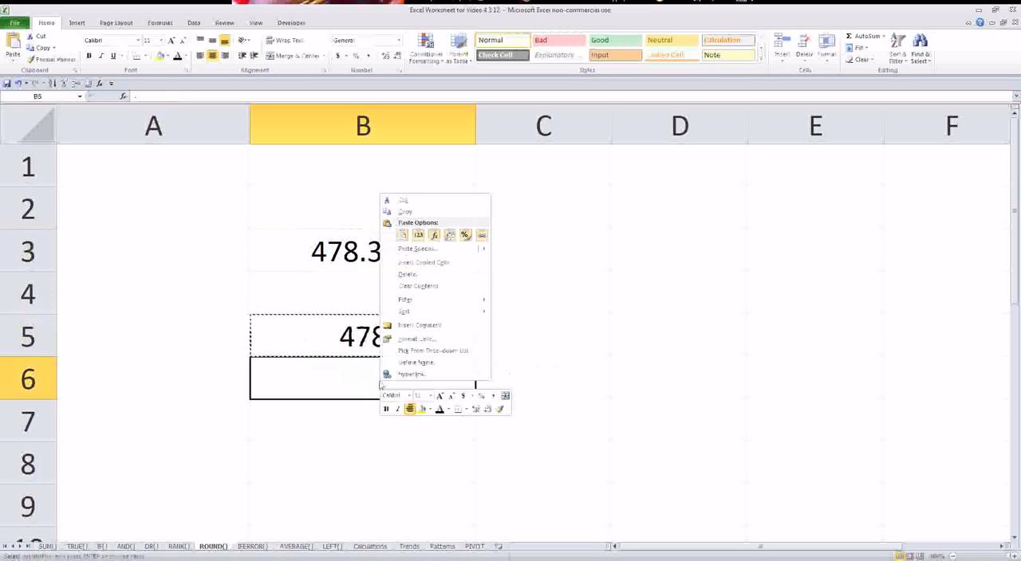
{"action": "left_click", "coordinate": [418, 237]}
Compare the stored contents of B5 and B6, and clear B6.
{"action": "left_click", "coordinate": [385, 349]}
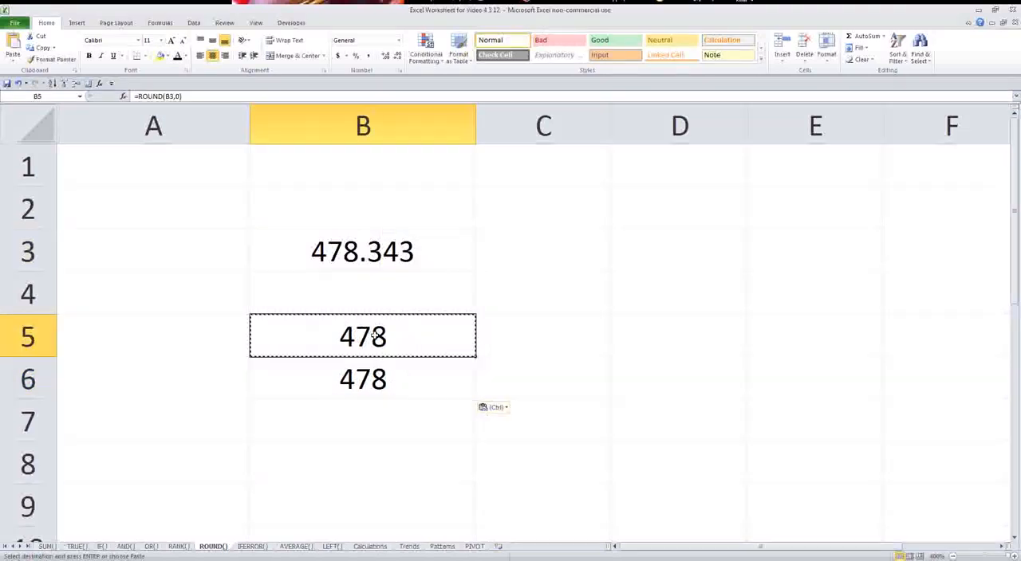
{"action": "left_click", "coordinate": [372, 376]}
{"action": "left_click_drag", "start_coordinate": [167, 97], "coordinate": [133, 96]}
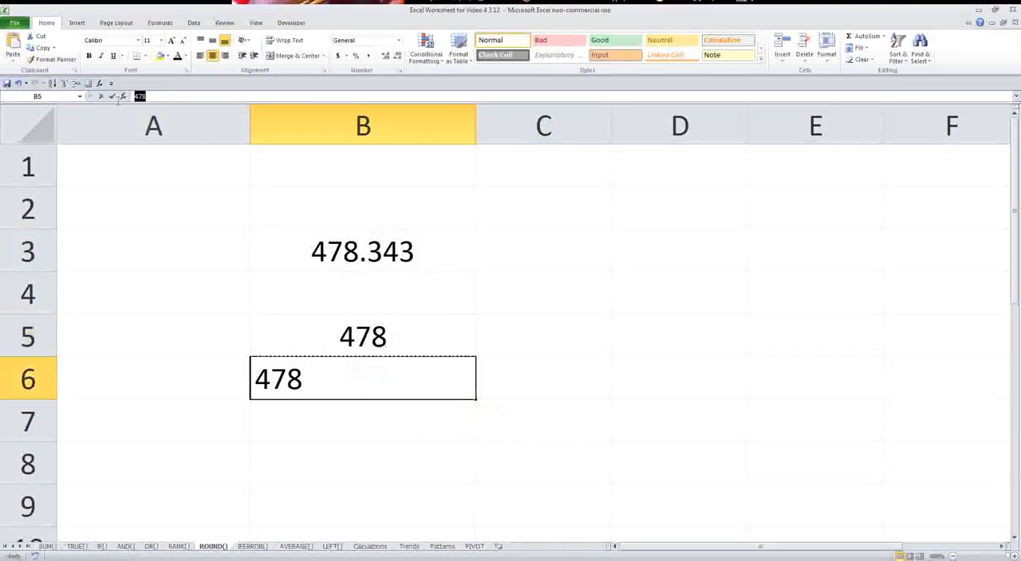
{"action": "key", "text": "Escape"}
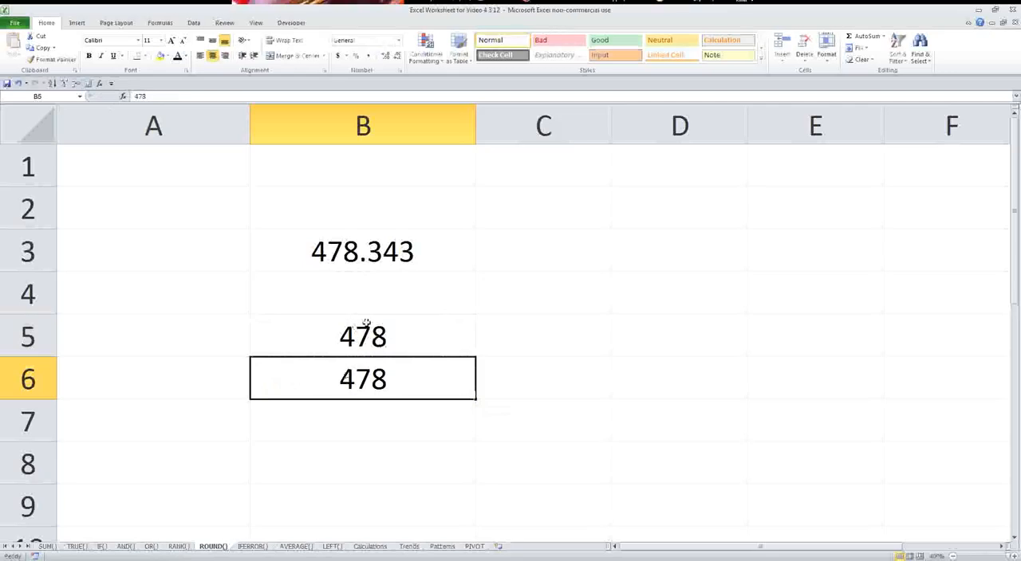
{"action": "key", "text": "Delete"}
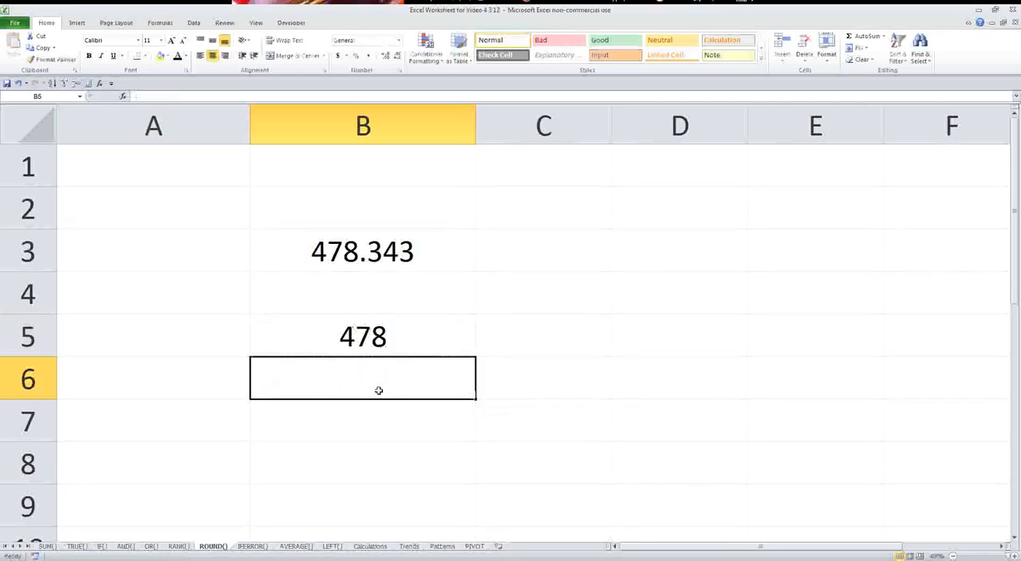
Change the number of digits in B5's ROUND formula to 1.
{"action": "left_click", "coordinate": [358, 304]}
{"action": "left_click", "coordinate": [362, 332]}
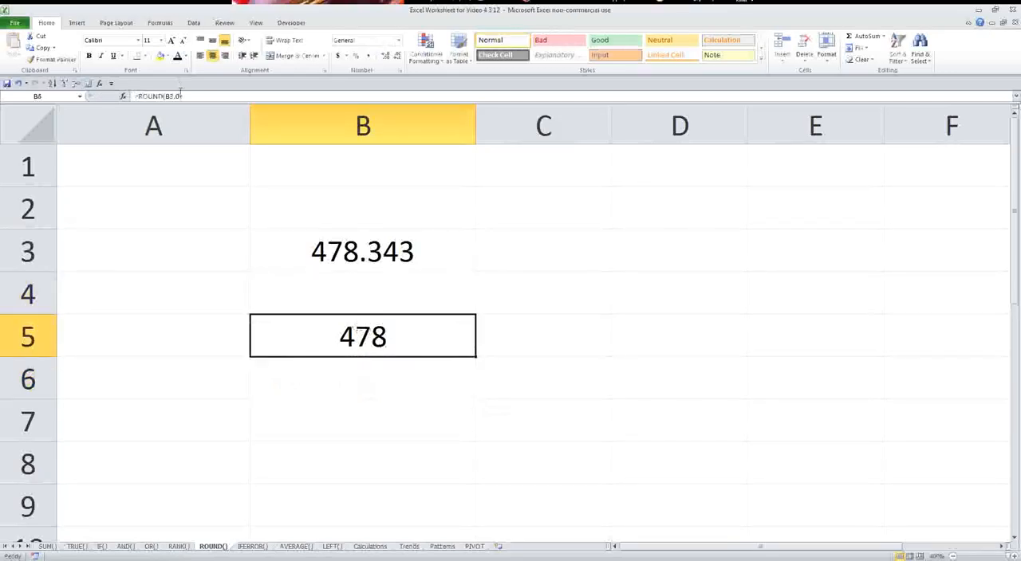
{"action": "left_click", "coordinate": [181, 94]}
{"action": "key", "text": "BackSpace"}
{"action": "type", "text": "1"}
{"action": "key", "text": "Return"}
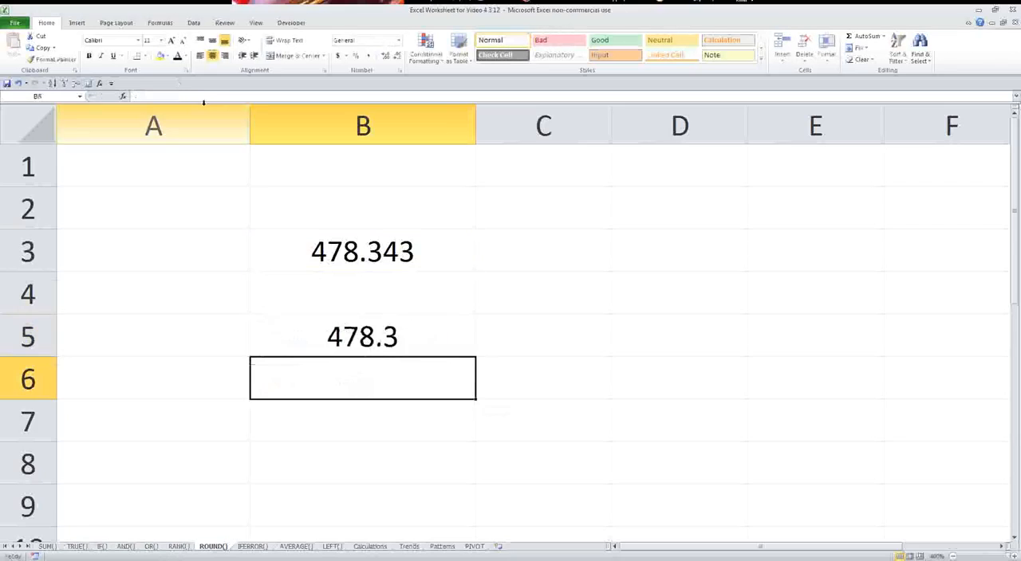
Copy B5 and paste its one-decimal result into B6 as values only.
{"action": "left_click", "coordinate": [324, 327]}
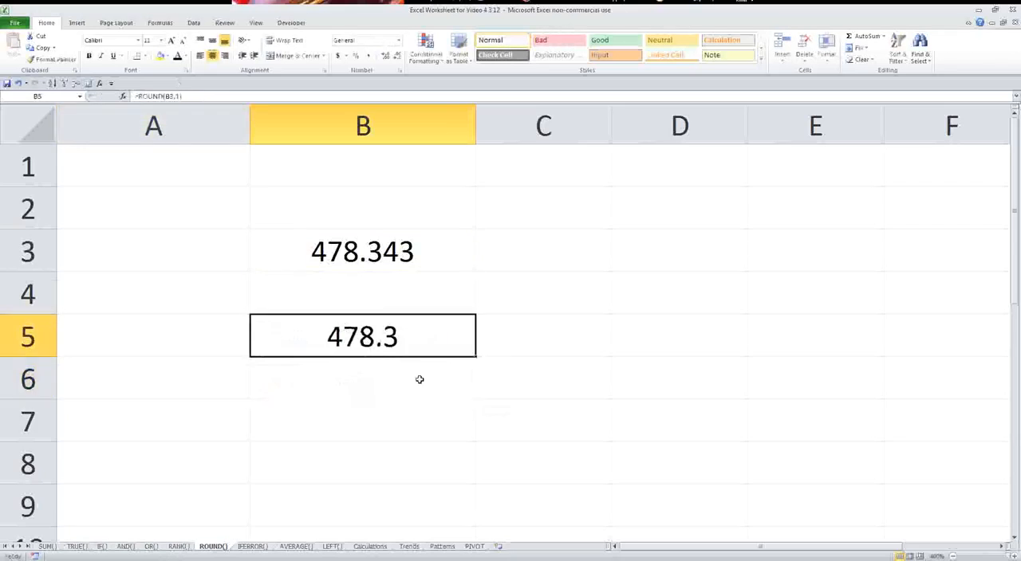
{"action": "key", "text": "ctrl+c"}
{"action": "right_click", "coordinate": [365, 392]}
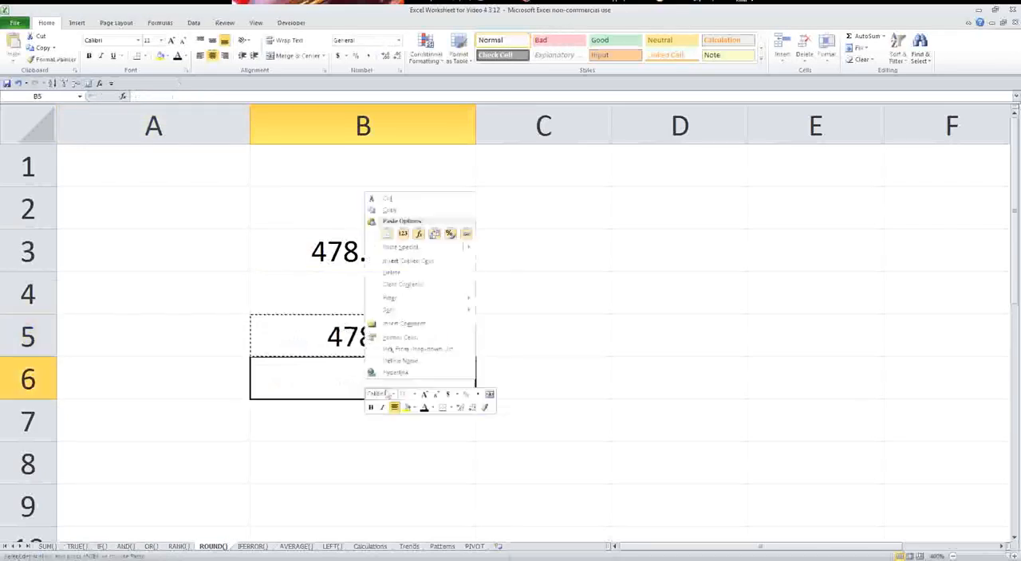
{"action": "left_click", "coordinate": [402, 232]}
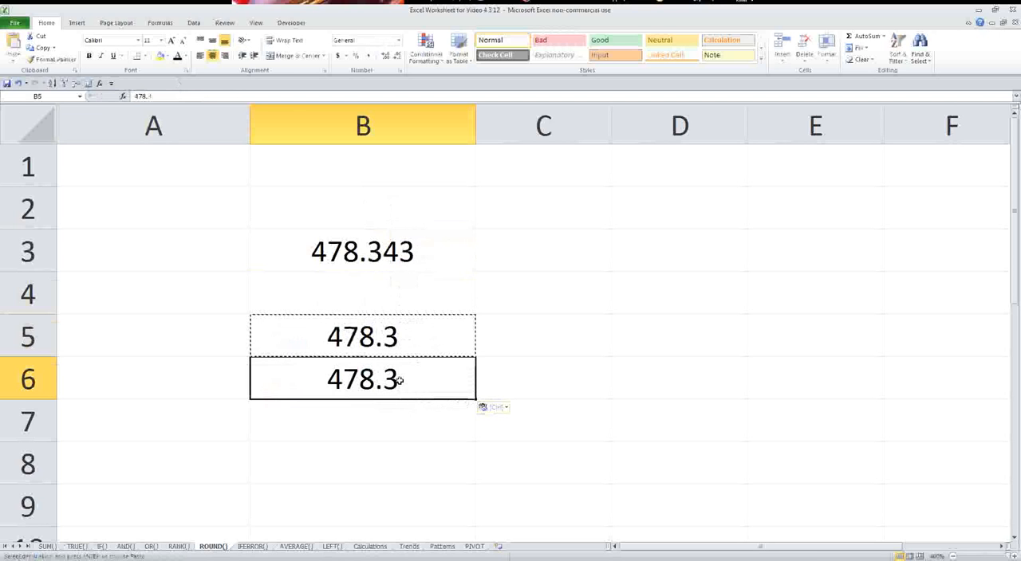
Inspect the pasted one-decimal value in B6, and delete it from the cell.
{"action": "key", "text": "F2"}
{"action": "key", "text": "Escape"}
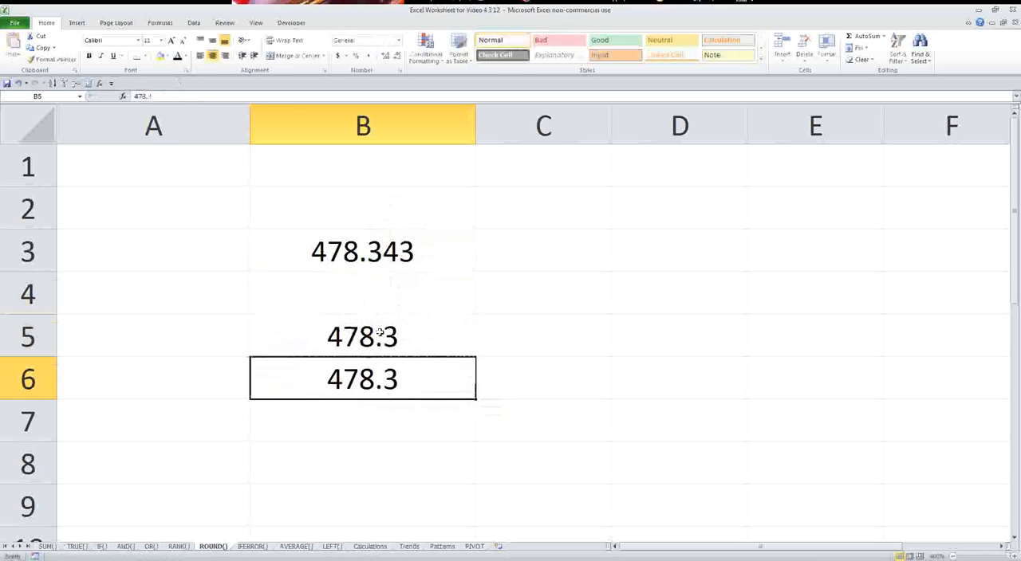
{"action": "left_click", "coordinate": [377, 349]}
{"action": "left_click_drag", "start_coordinate": [378, 349], "coordinate": [359, 381]}
{"action": "left_click", "coordinate": [376, 380]}
{"action": "key", "text": "Delete"}
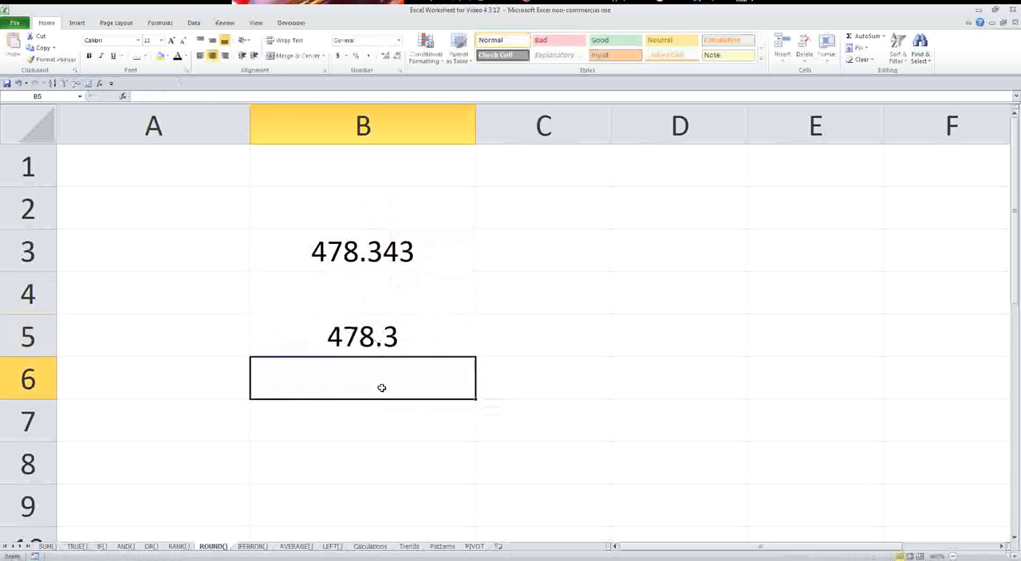
On the IFERROR() sheet, enter the formula =B3-B4 in cell B6.
{"action": "left_click", "coordinate": [257, 549]}
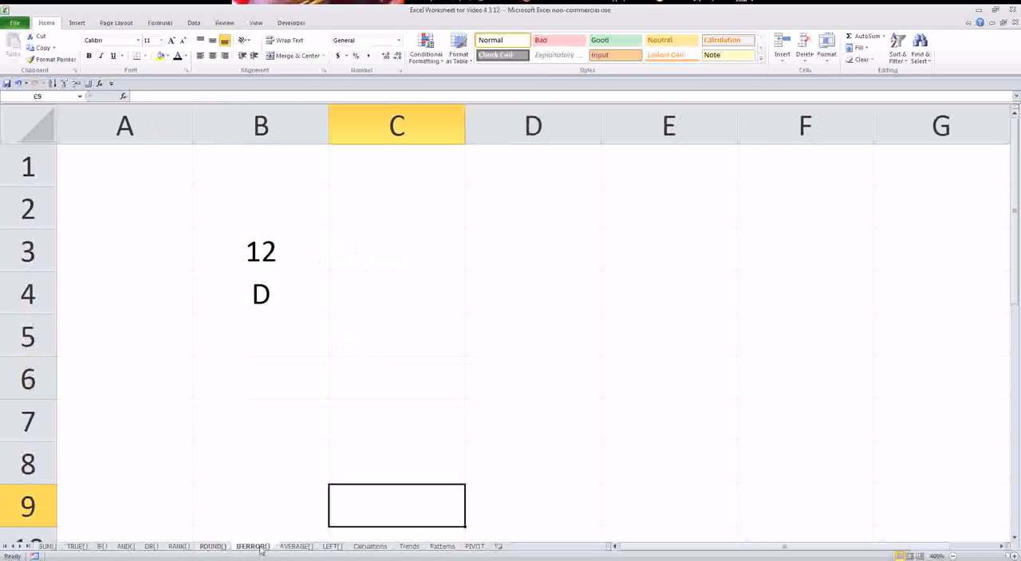
{"action": "left_click", "coordinate": [280, 360]}
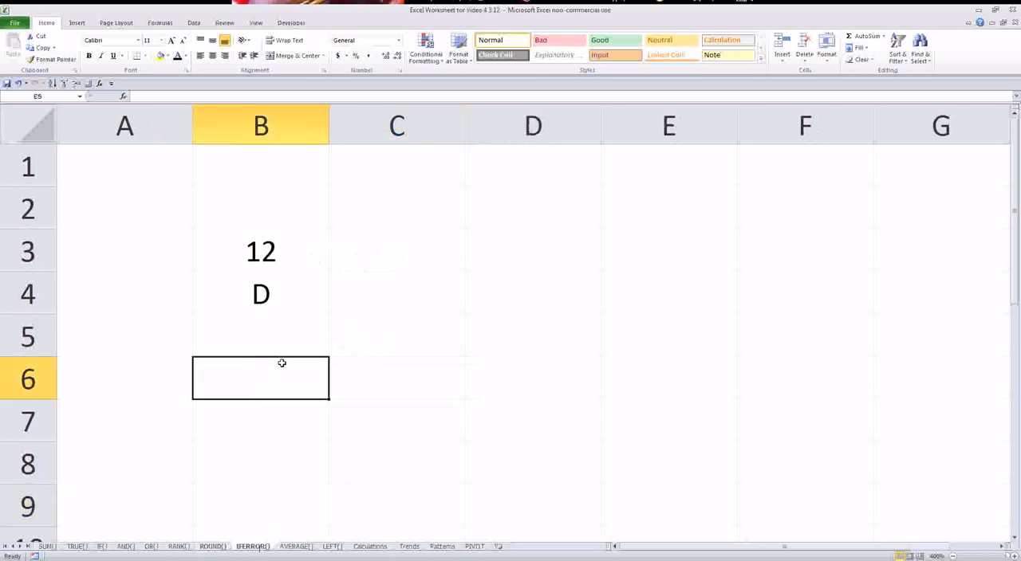
{"action": "type", "text": "="}
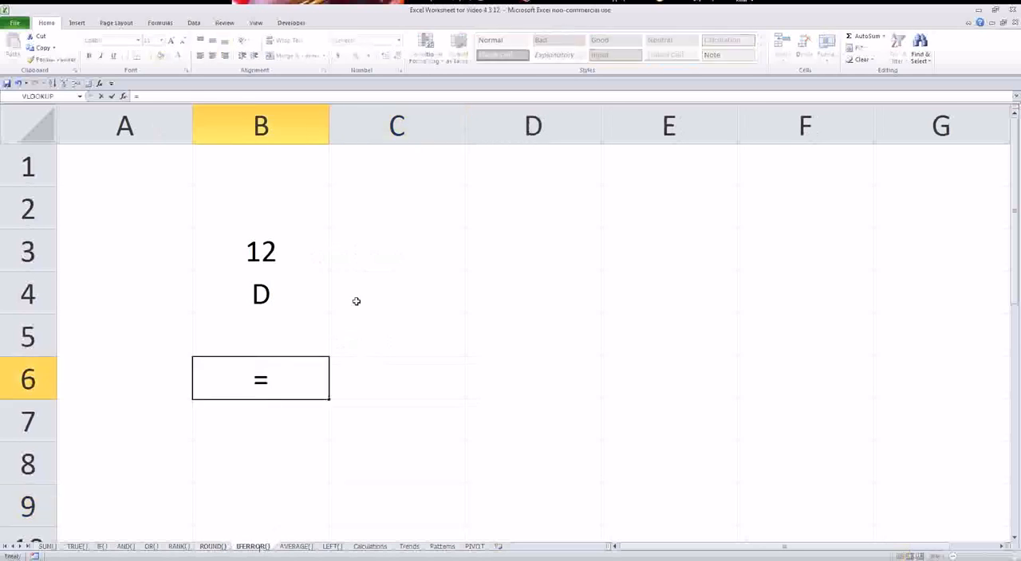
{"action": "left_click", "coordinate": [265, 250]}
{"action": "type", "text": "-"}
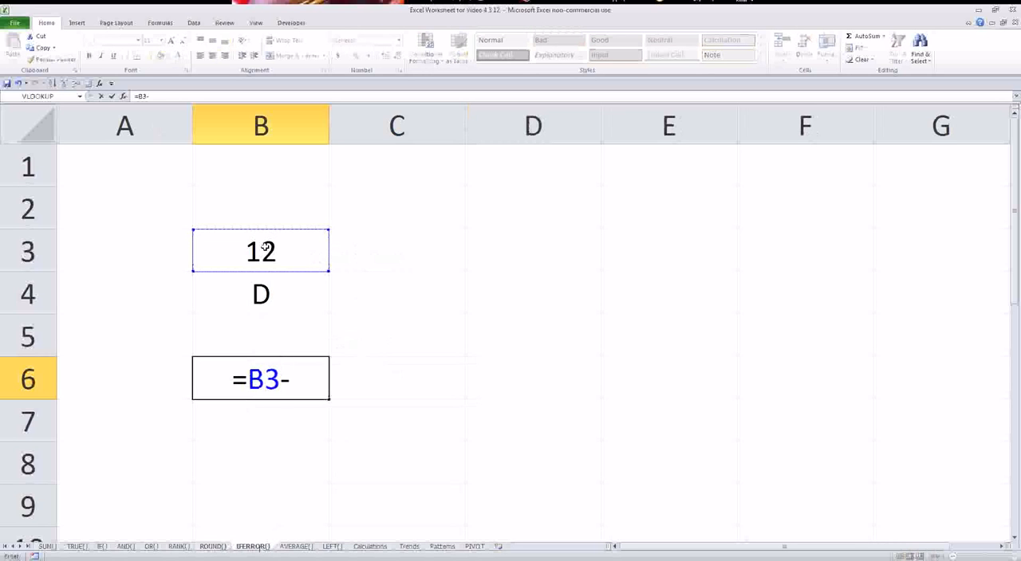
{"action": "left_click", "coordinate": [266, 279]}
{"action": "key", "text": "Return"}
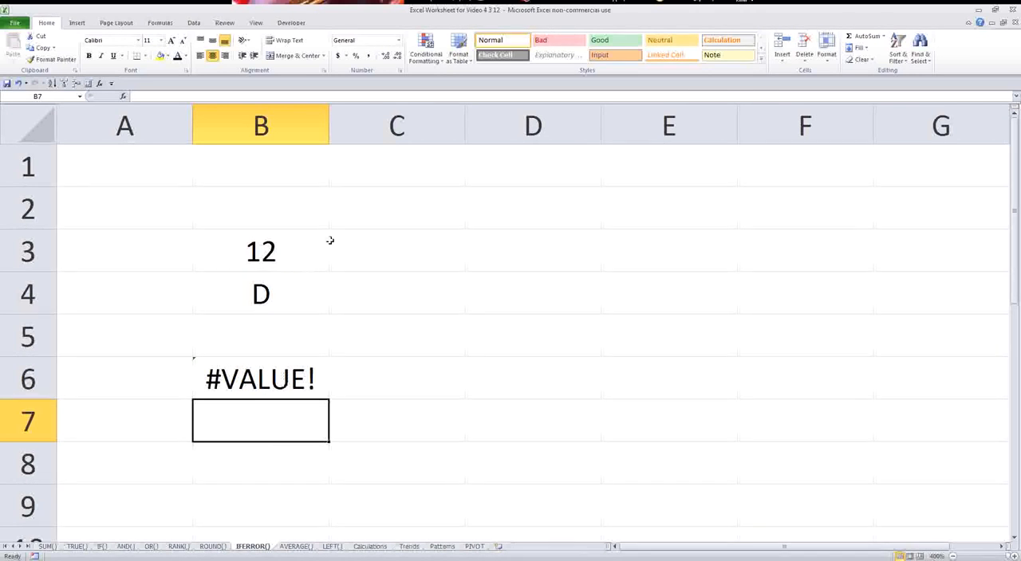
Enter 6 in C3 and 3 in C4.
{"action": "left_click", "coordinate": [366, 250]}
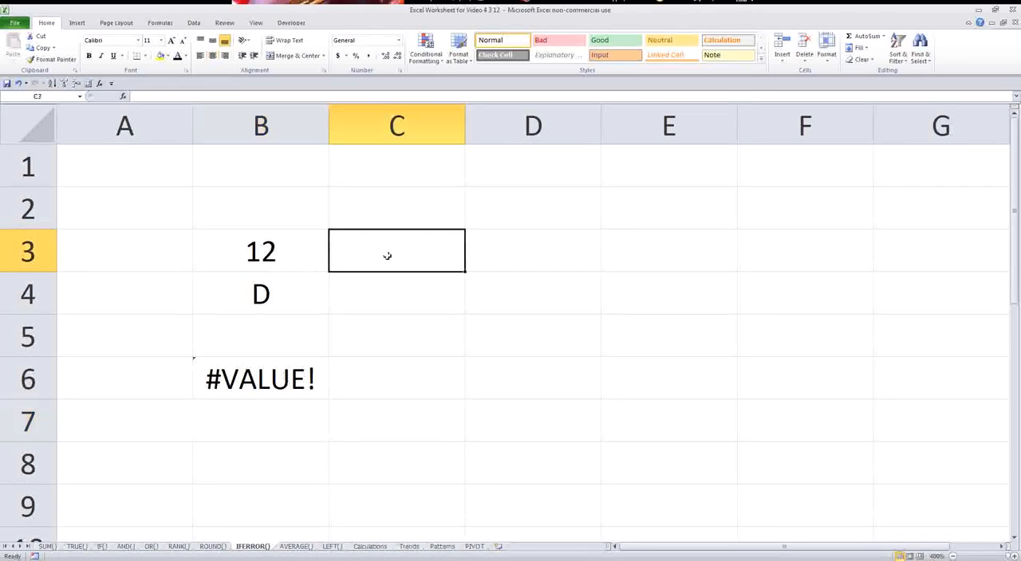
{"action": "type", "text": "6"}
{"action": "key", "text": "Return"}
{"action": "type", "text": "3"}
{"action": "key", "text": "Return"}
Enter 7 in D3 and 5 in D4.
{"action": "key", "text": "Up"}
{"action": "key", "text": "Right"}
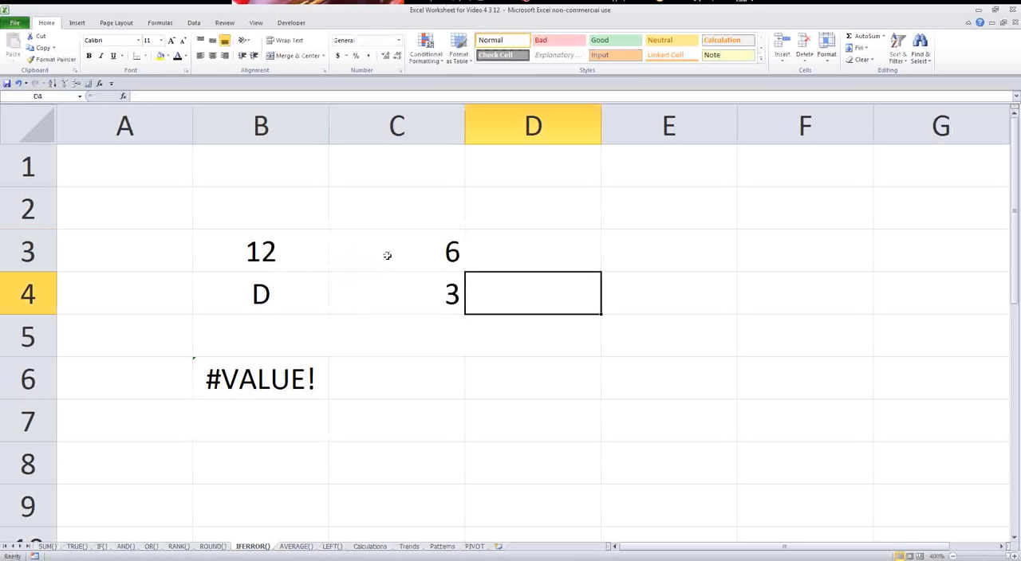
{"action": "key", "text": "Up"}
{"action": "type", "text": "7"}
{"action": "key", "text": "Return"}
{"action": "type", "text": "e"}
{"action": "key", "text": "Return"}
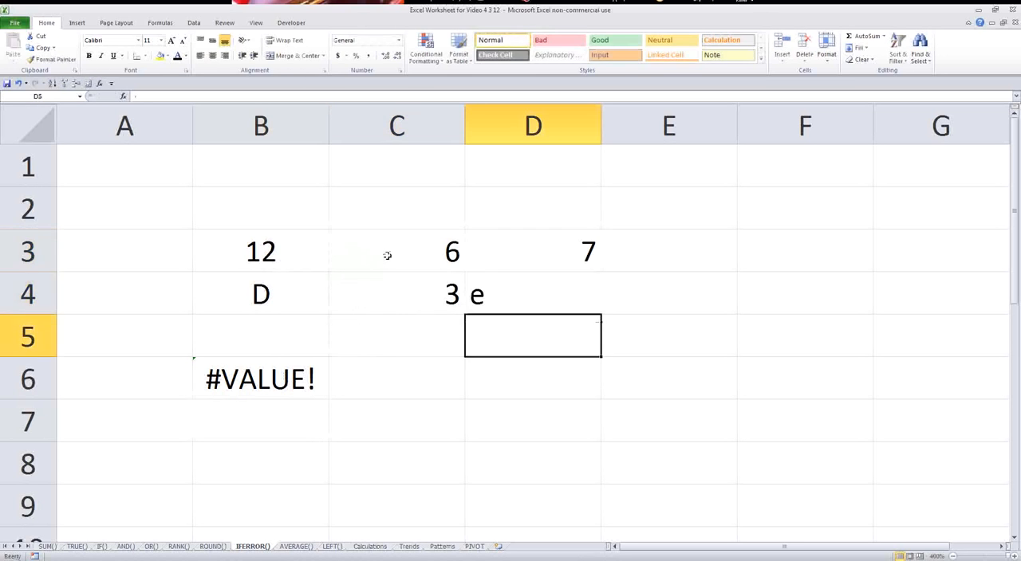
{"action": "key", "text": "Up"}
{"action": "type", "text": "5"}
{"action": "key", "text": "Return"}
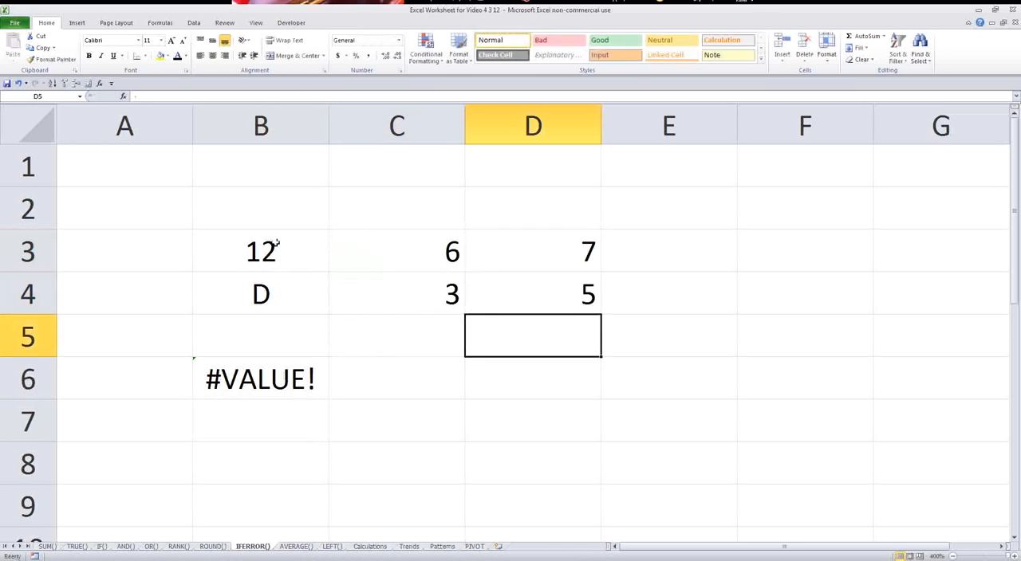
Center the contents of cells B3:D4 horizontally.
{"action": "left_click_drag", "start_coordinate": [275, 243], "coordinate": [472, 276]}
{"action": "left_click", "coordinate": [212, 55]}
{"action": "left_click", "coordinate": [212, 55]}
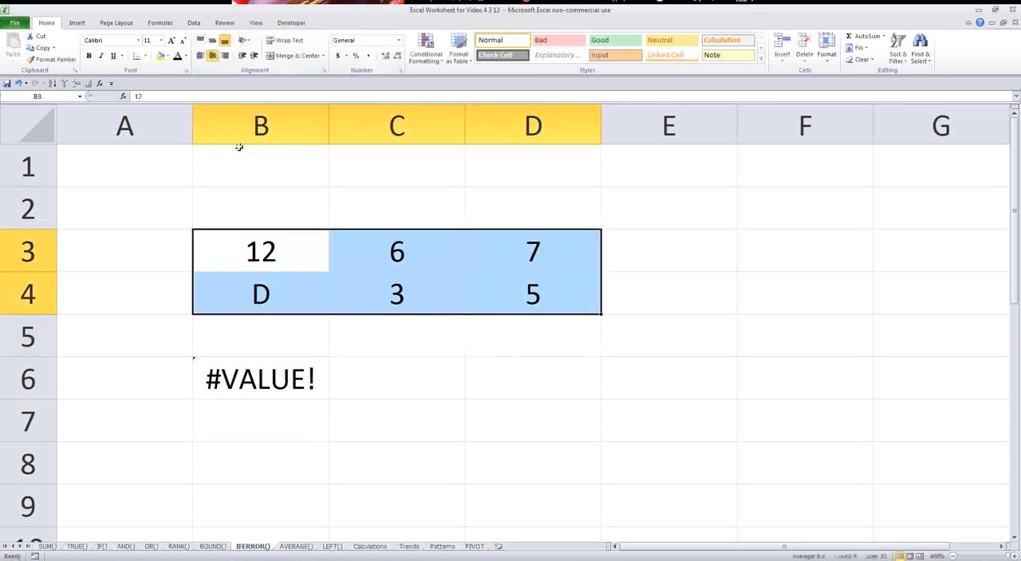
Fill B6's subtraction formula across to D6, and compare the results with the input cells above.
{"action": "left_click", "coordinate": [277, 376]}
{"action": "left_click", "coordinate": [501, 410]}
{"action": "left_click_drag", "start_coordinate": [330, 398], "coordinate": [602, 399]}
{"action": "left_click", "coordinate": [404, 387]}
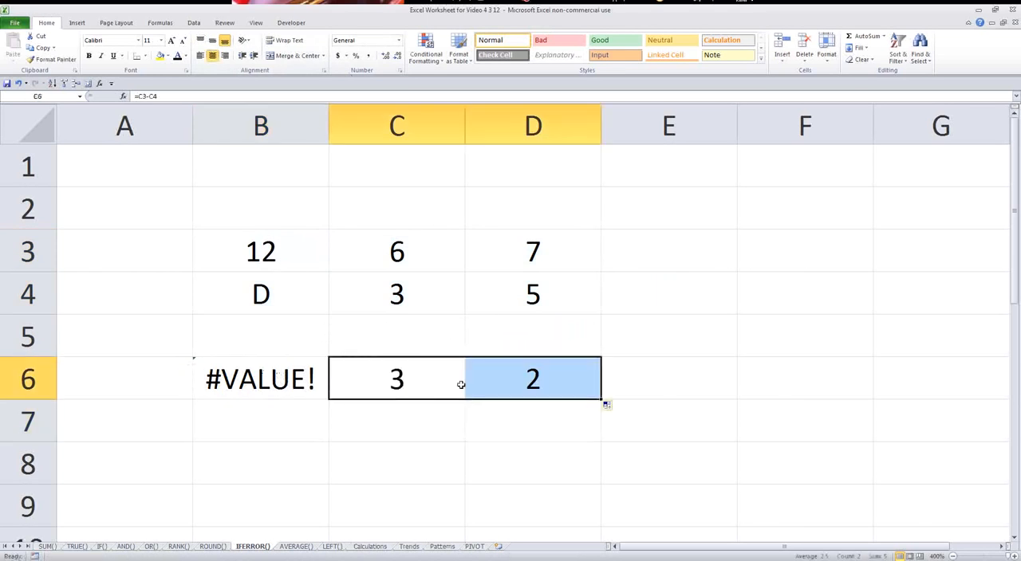
{"action": "left_click", "coordinate": [401, 353]}
{"action": "left_click", "coordinate": [399, 261]}
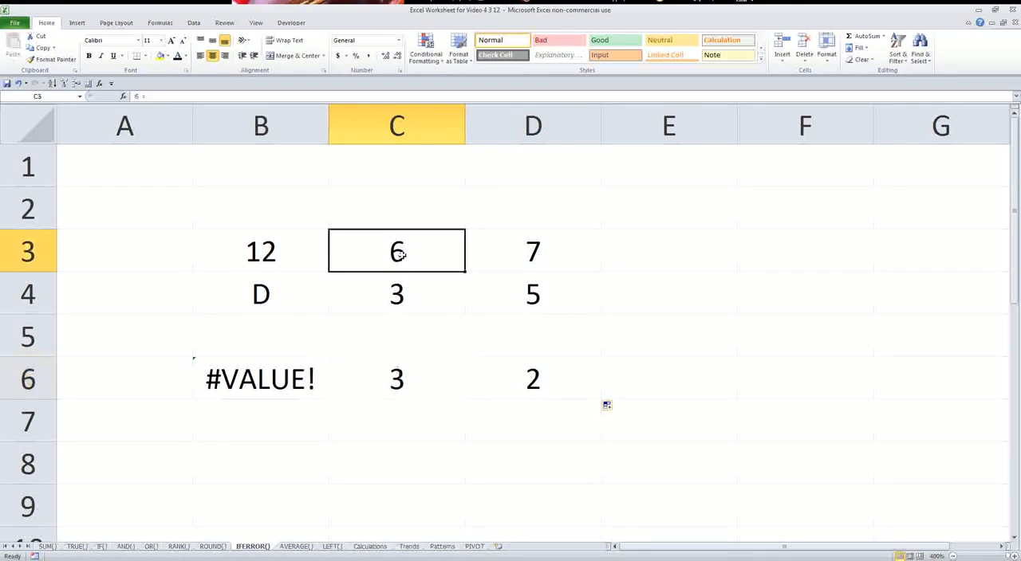
{"action": "left_click", "coordinate": [405, 294]}
{"action": "left_click", "coordinate": [295, 369]}
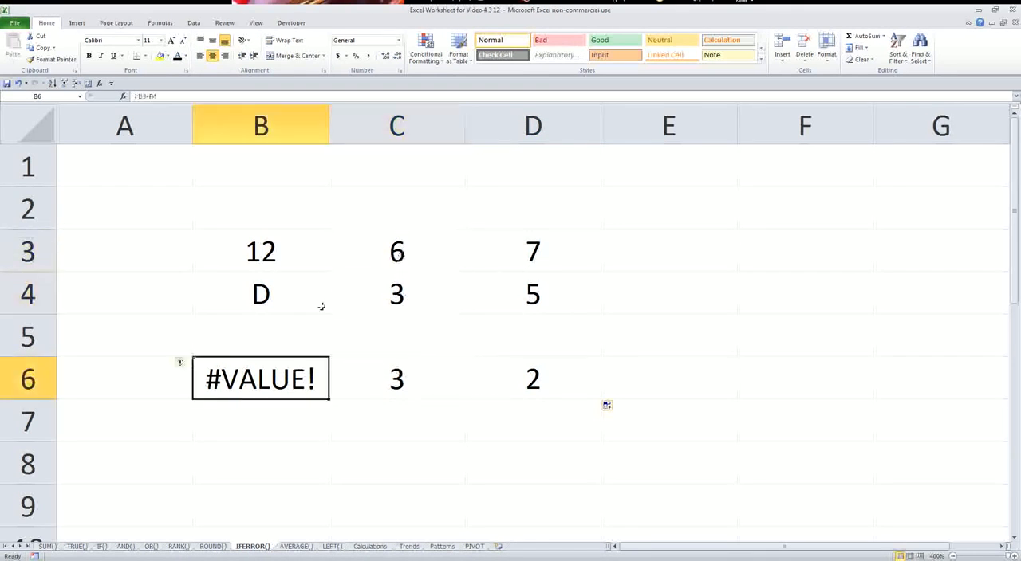
{"action": "left_click", "coordinate": [253, 285]}
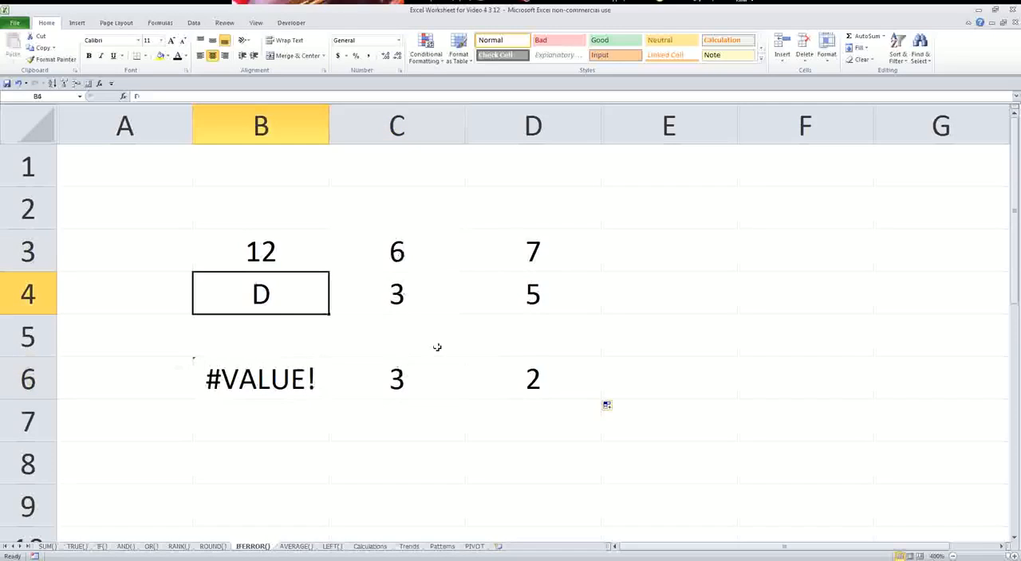
Change B6's formula to =IFERROR(B3-B4,"Check Worksheet").
{"action": "left_click", "coordinate": [279, 383]}
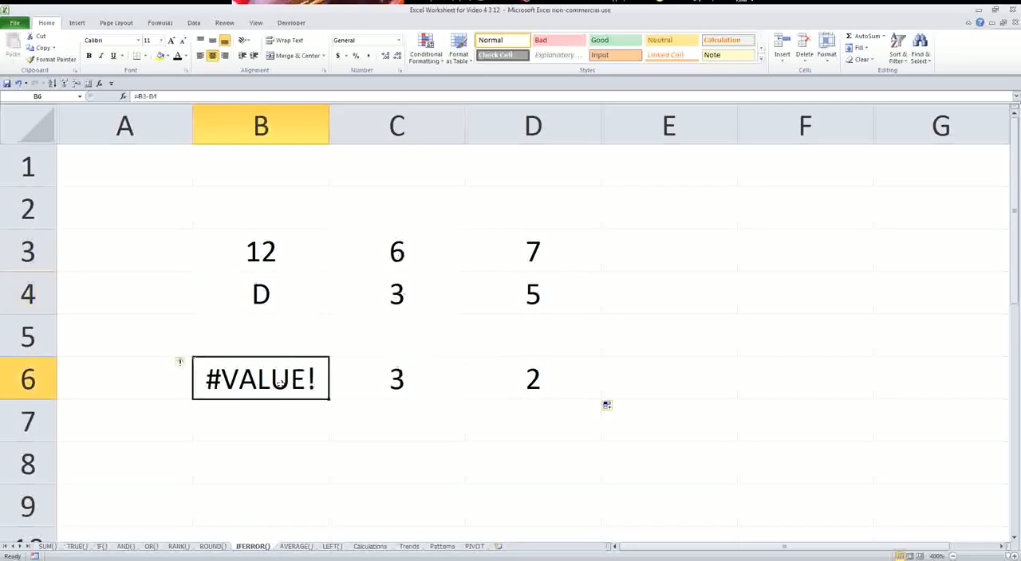
{"action": "left_click", "coordinate": [140, 95]}
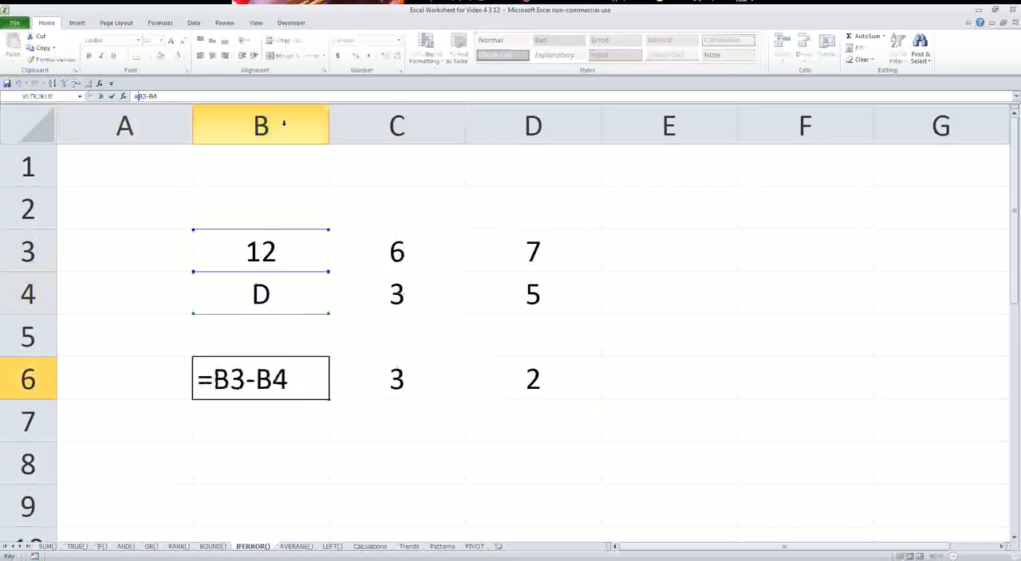
{"action": "type", "text": "if"}
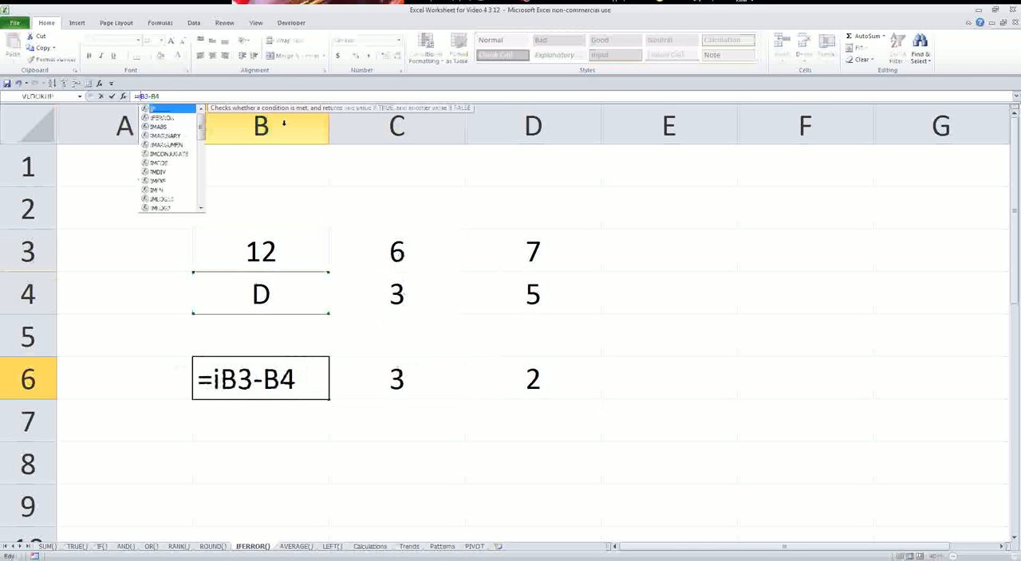
{"action": "type", "text": "error(B3-B4"}
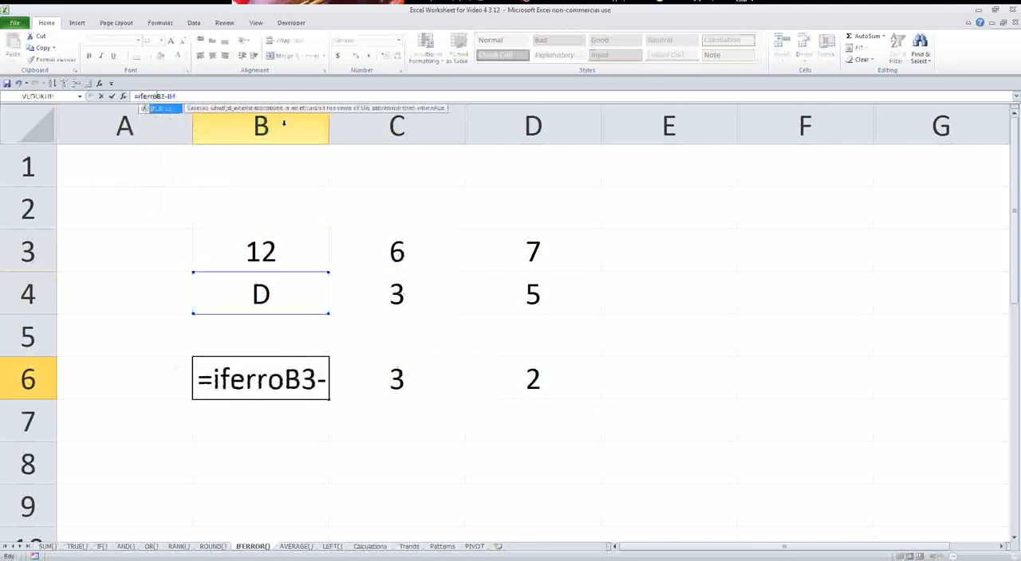
{"action": "type", "text": ","}
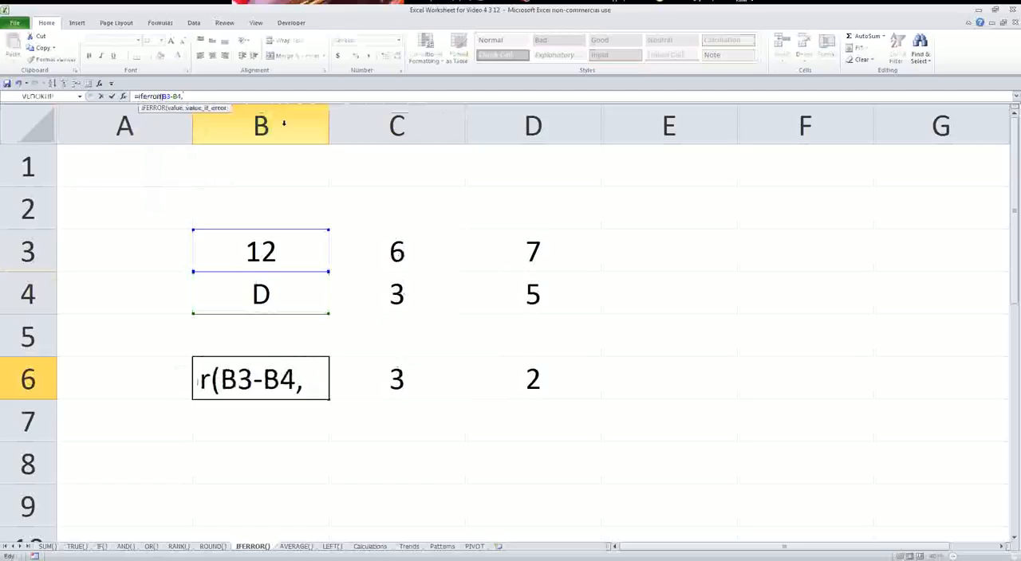
{"action": "type", "text": "\""}
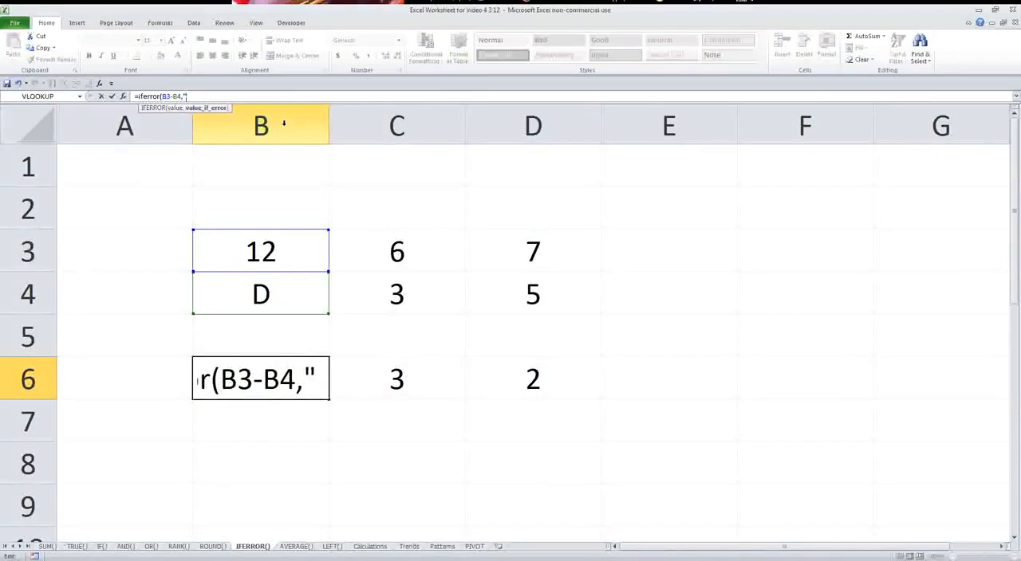
{"action": "type", "text": "Check Wor"}
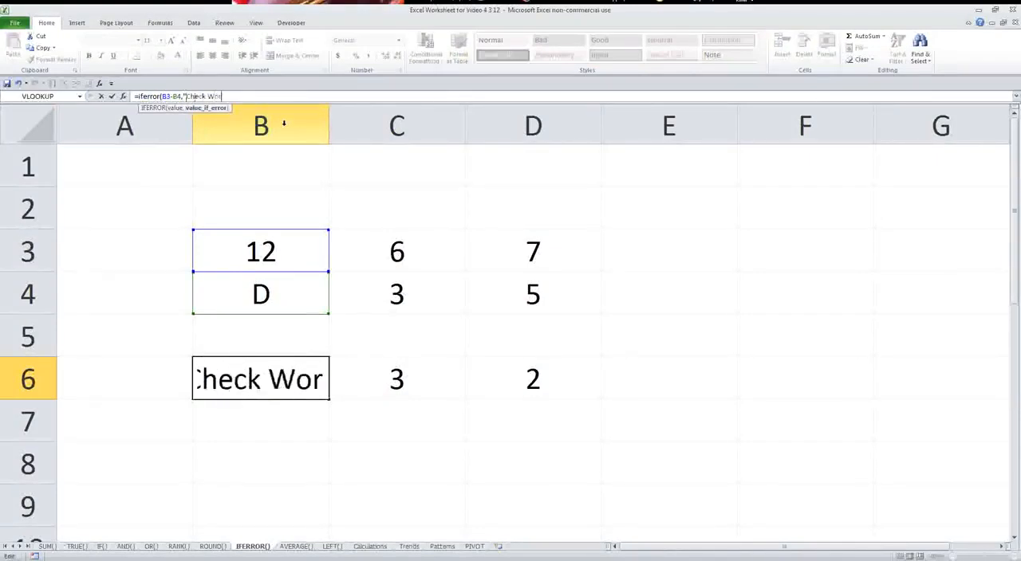
{"action": "type", "text": "ksheet\")"}
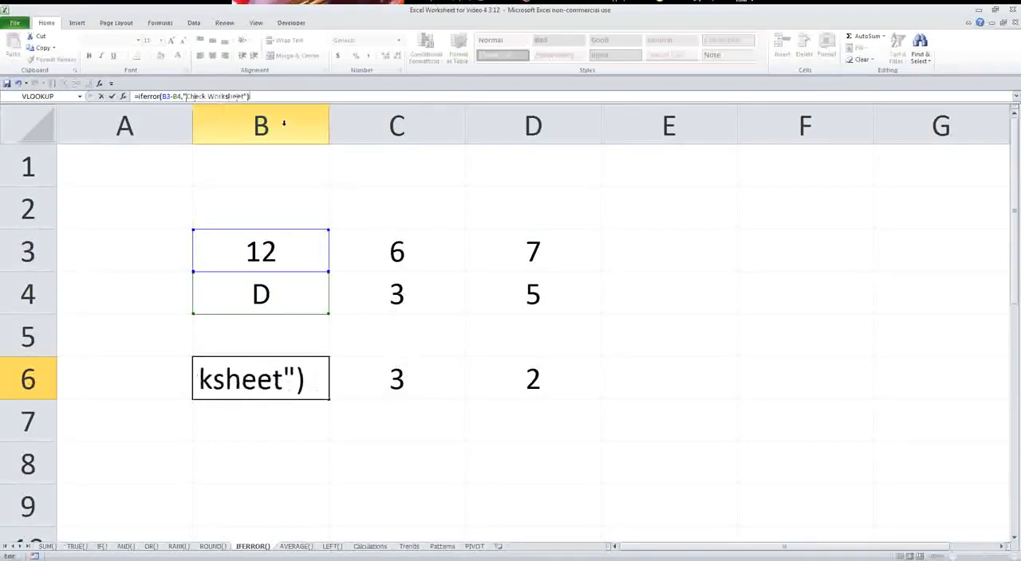
{"action": "key", "text": "Return"}
Set B6's font size to 8 and widen column B to fit the whole message.
{"action": "key", "text": "Up"}
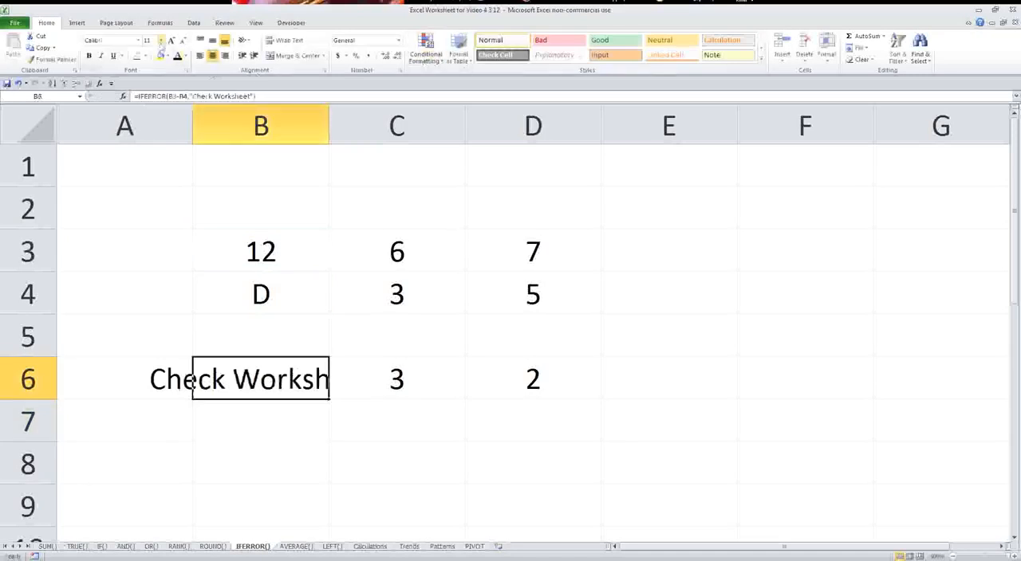
{"action": "left_click", "coordinate": [159, 40]}
{"action": "left_click", "coordinate": [153, 63]}
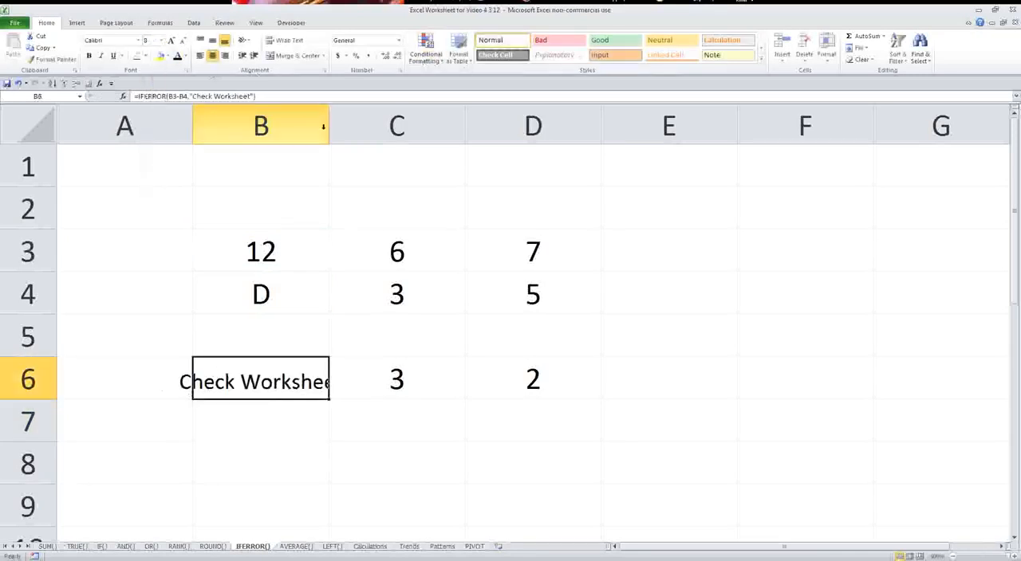
{"action": "left_click", "coordinate": [323, 120]}
{"action": "left_click_drag", "start_coordinate": [329, 120], "coordinate": [373, 120]}
{"action": "left_click", "coordinate": [313, 386]}
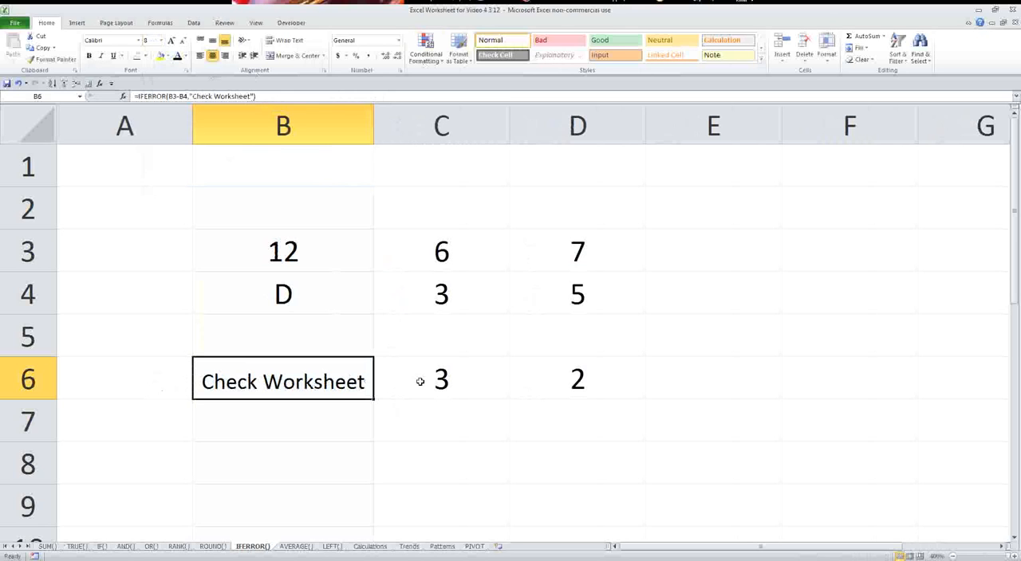
Fill B6's IFERROR formula across to D6, and check the copies in C6 and D6.
{"action": "left_click", "coordinate": [383, 413]}
{"action": "left_click", "coordinate": [343, 383]}
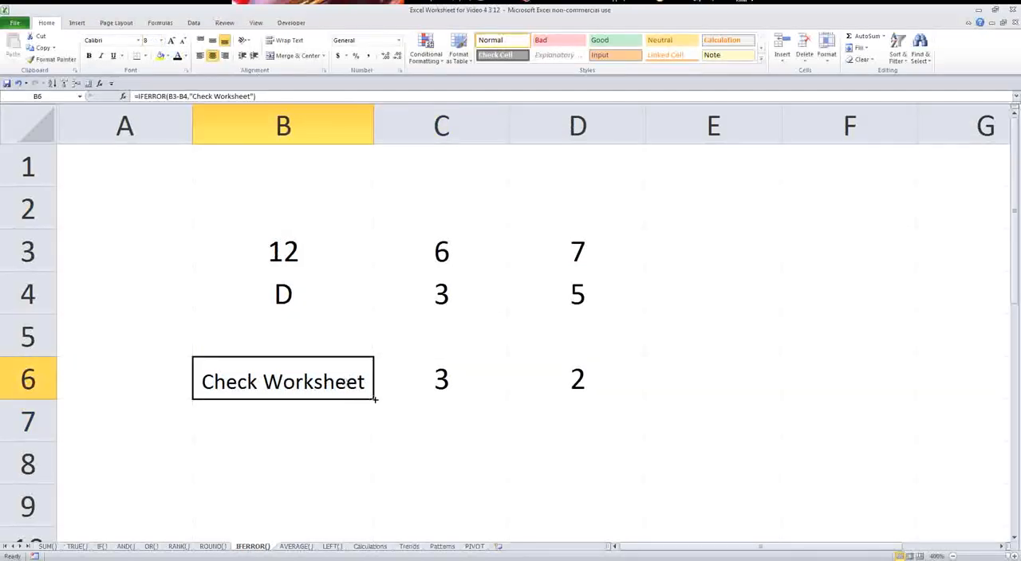
{"action": "left_click_drag", "start_coordinate": [375, 399], "coordinate": [593, 403]}
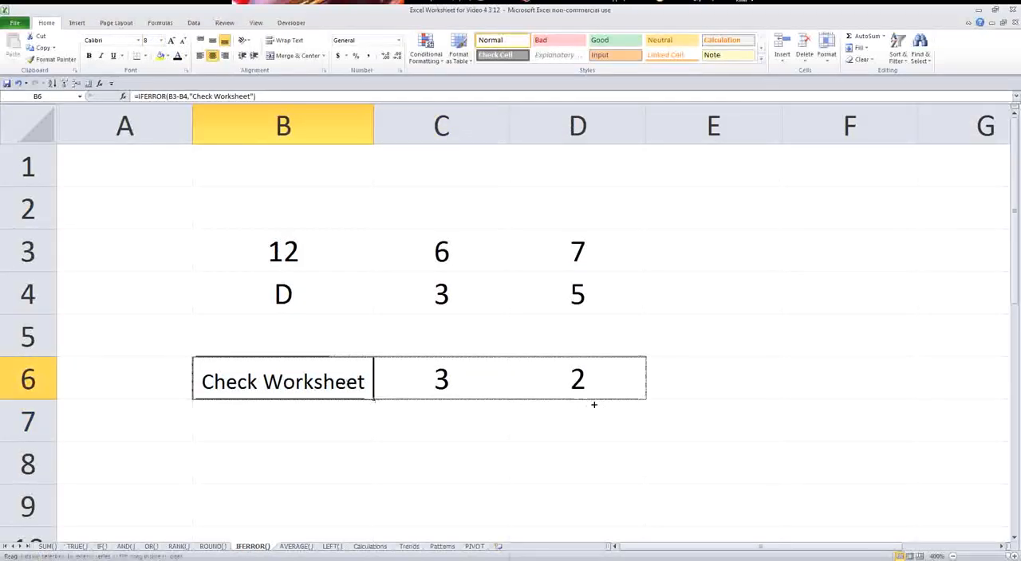
{"action": "left_click", "coordinate": [456, 385]}
{"action": "left_click", "coordinate": [540, 383]}
{"action": "left_click", "coordinate": [426, 383]}
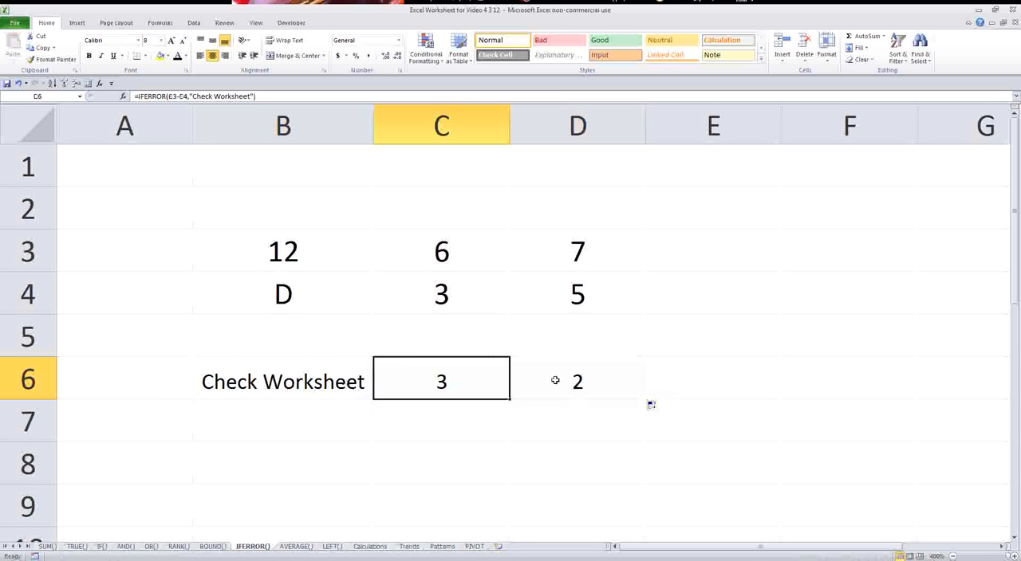
Replace the "Check Worksheet" error value in B6's IFERROR formula with 100.
{"action": "left_click", "coordinate": [329, 380]}
{"action": "left_click", "coordinate": [280, 96]}
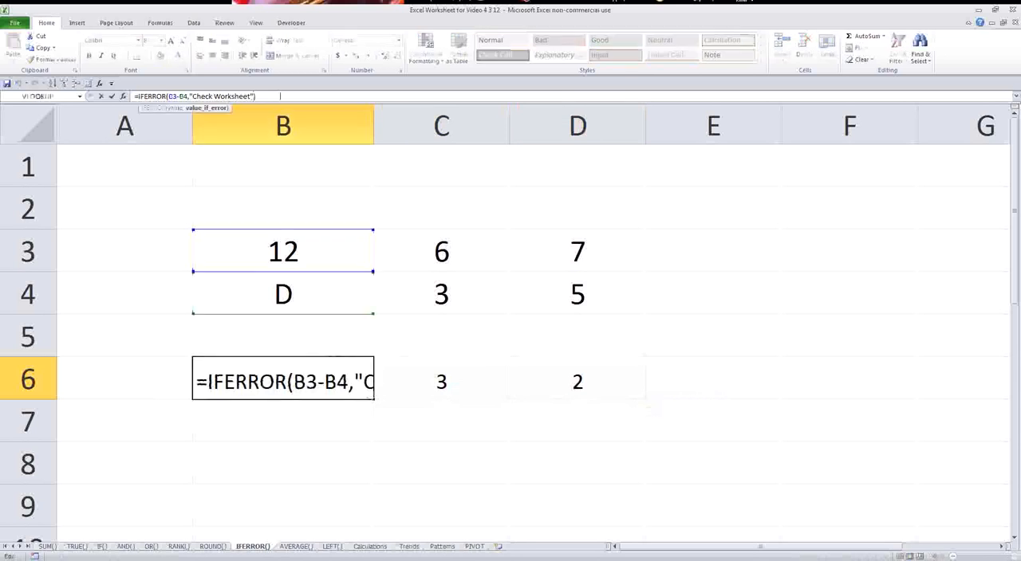
{"action": "key", "text": "BackSpace"}
{"action": "key", "text": "BackSpace"}
{"action": "key", "text": "BackSpace"}
{"action": "key", "text": "BackSpace"}
{"action": "key", "text": "BackSpace"}
{"action": "key", "text": "BackSpace"}
{"action": "key", "text": "BackSpace"}
{"action": "key", "text": "BackSpace"}
{"action": "key", "text": "BackSpace"}
{"action": "key", "text": "BackSpace"}
{"action": "key", "text": "BackSpace"}
{"action": "key", "text": "BackSpace"}
{"action": "key", "text": "BackSpace"}
{"action": "key", "text": "BackSpace"}
{"action": "key", "text": "BackSpace"}
{"action": "key", "text": "BackSpace"}
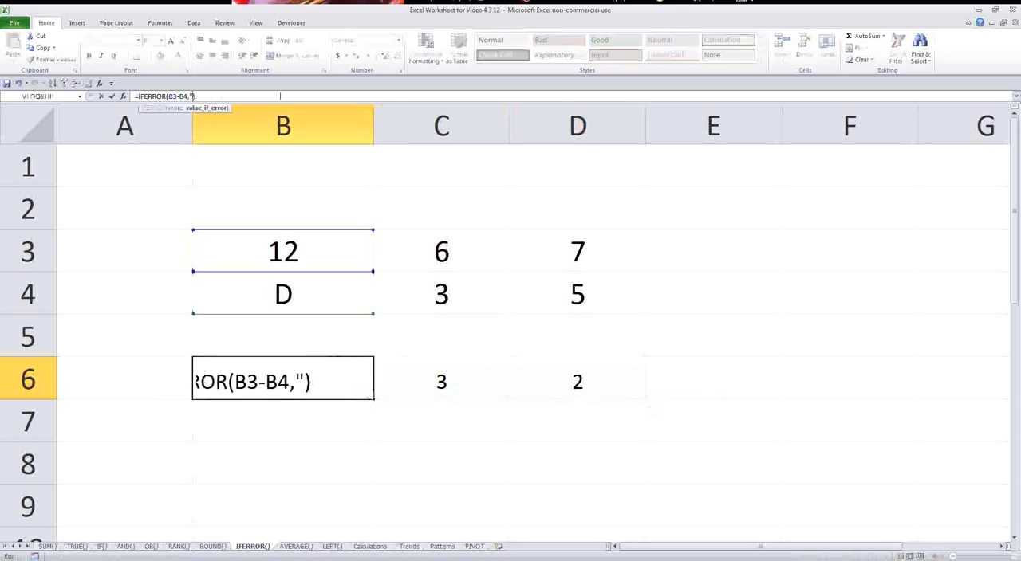
{"action": "key", "text": "BackSpace"}
{"action": "type", "text": "100"}
{"action": "key", "text": "Return"}
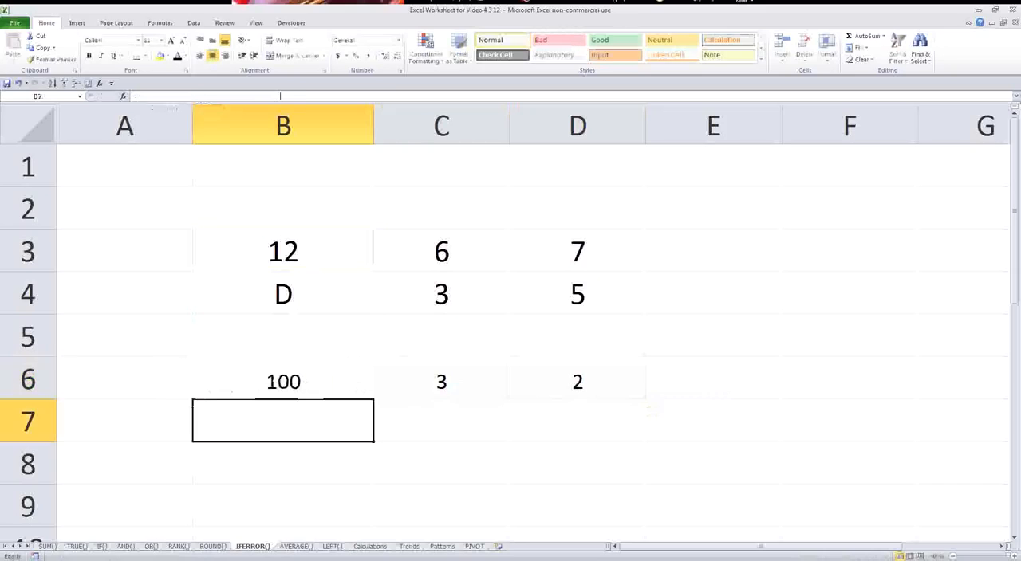
Copy B6's revised IFERROR formula across row 6 to D6, and check the row's cells.
{"action": "key", "text": "Up"}
{"action": "key", "text": "ctrl+c"}
{"action": "key", "text": "Right"}
{"action": "key", "text": "Right"}
{"action": "key", "text": "ctrl+v"}
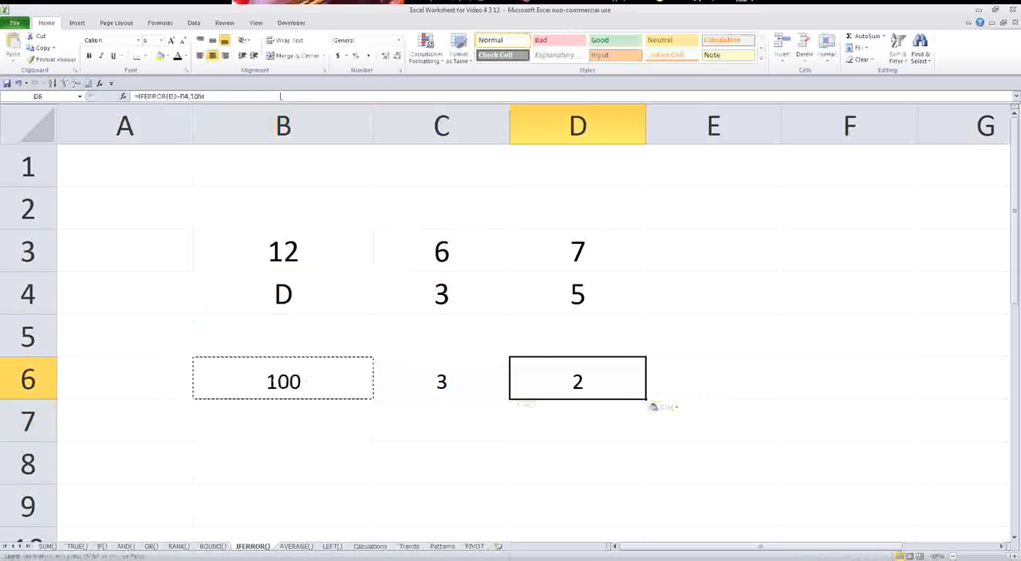
{"action": "left_click", "coordinate": [306, 397]}
{"action": "left_click", "coordinate": [445, 379]}
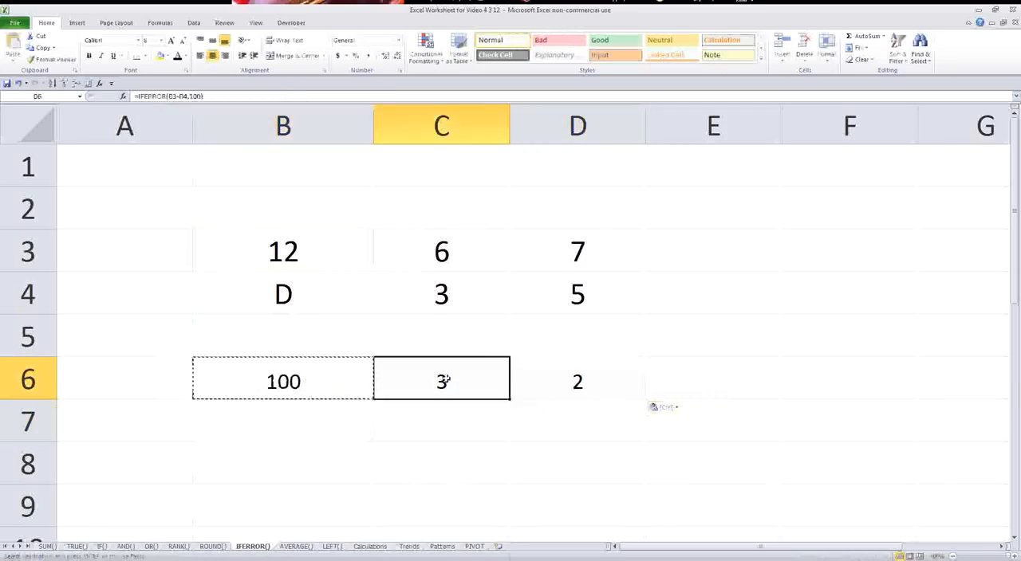
Check the C6 and D6 results against the number pairs in C3:C4 and D3:D4.
{"action": "left_click", "coordinate": [567, 373]}
{"action": "left_click", "coordinate": [447, 381]}
{"action": "left_click_drag", "start_coordinate": [460, 263], "coordinate": [465, 276]}
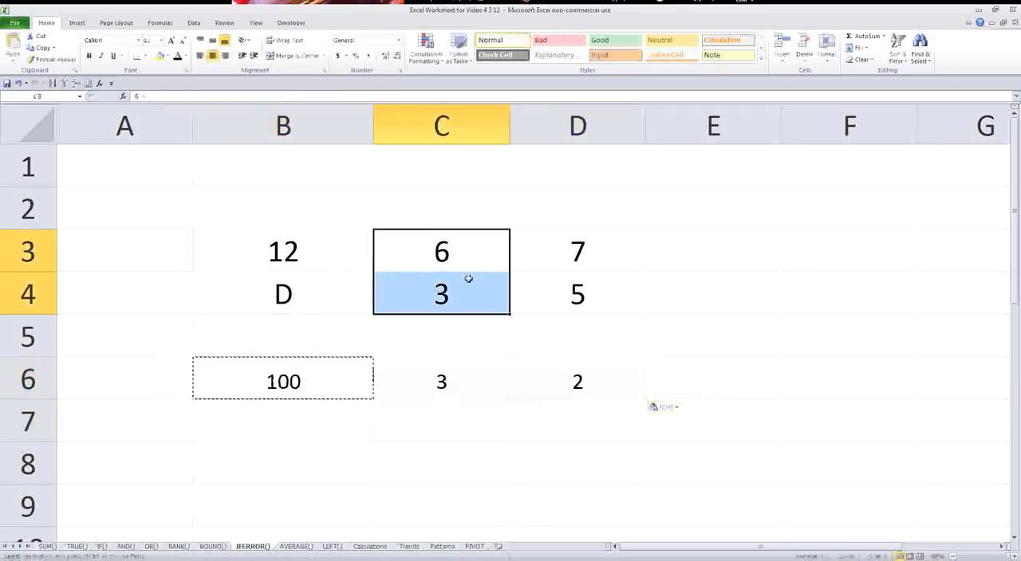
{"action": "left_click_drag", "start_coordinate": [558, 257], "coordinate": [550, 308]}
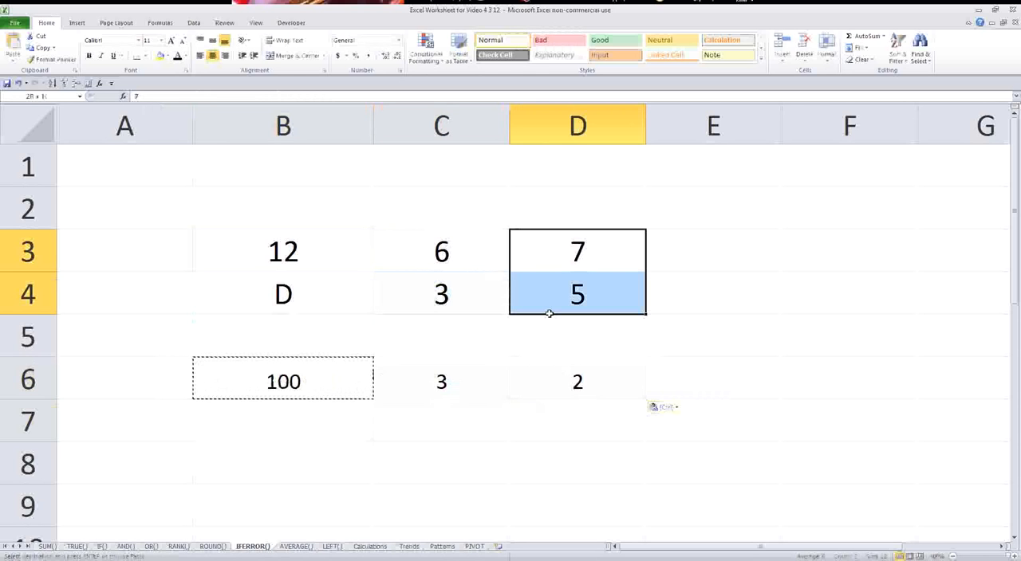
On the AVERAGE() sheet, enter =AVERAGE(A2:A11) in A13 to average the listed monthly sales.
{"action": "left_click", "coordinate": [295, 547]}
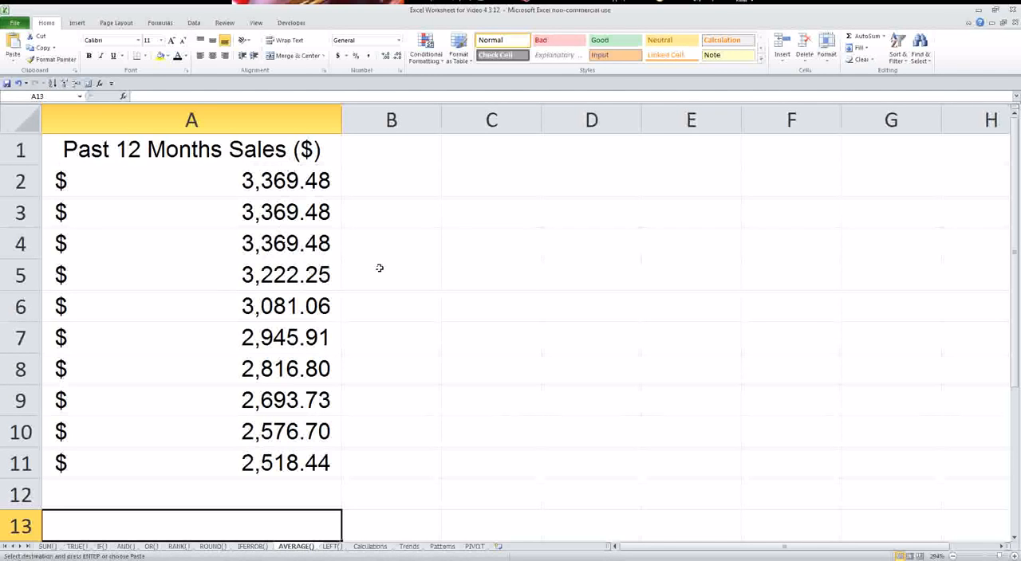
{"action": "type", "text": "=av"}
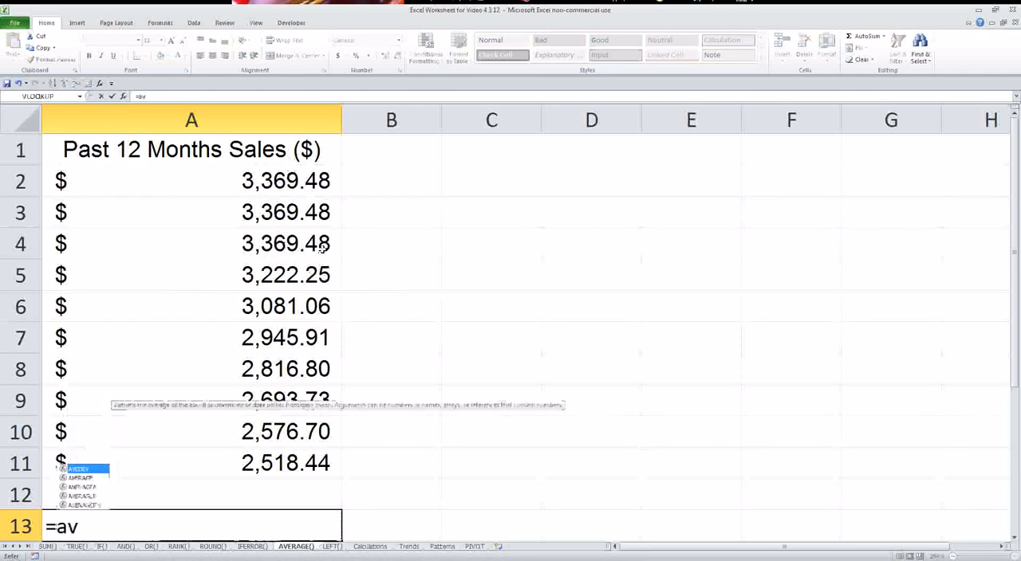
{"action": "type", "text": "erage("}
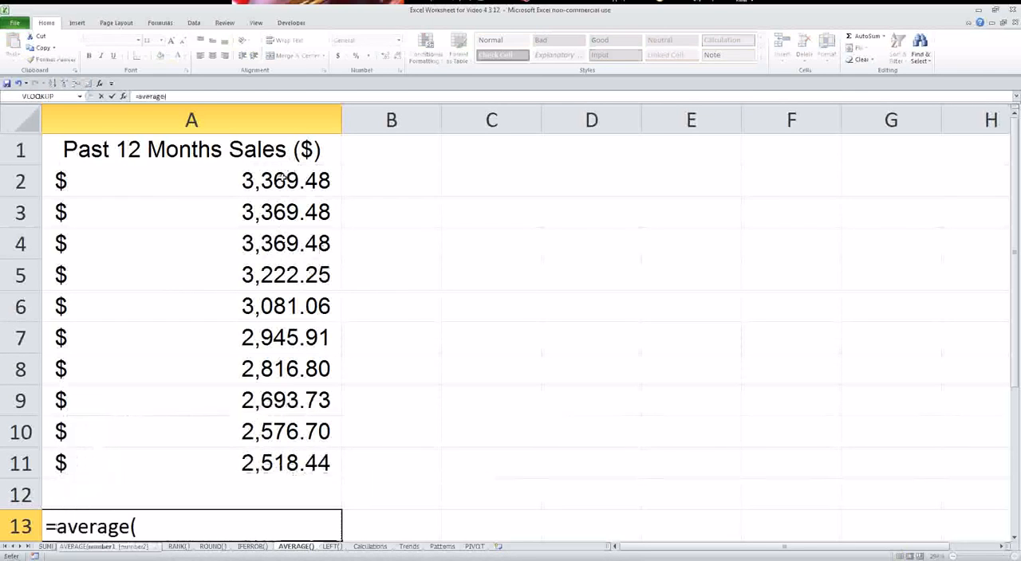
{"action": "left_click_drag", "start_coordinate": [281, 177], "coordinate": [277, 456]}
{"action": "type", "text": ")"}
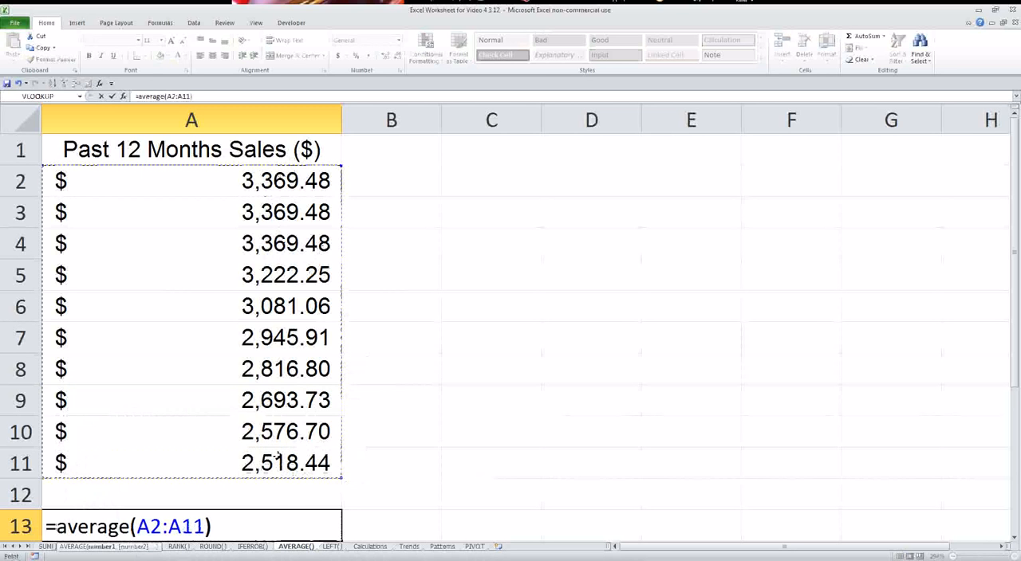
{"action": "key", "text": "Return"}
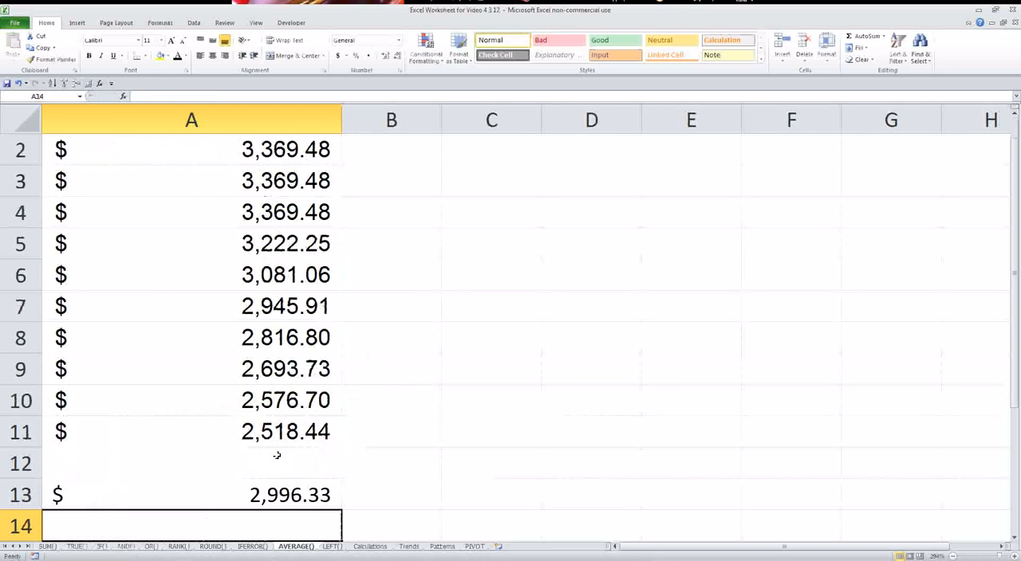
{"action": "scroll", "coordinate": [276, 455], "scroll_direction": "up", "scroll_amount": 1}
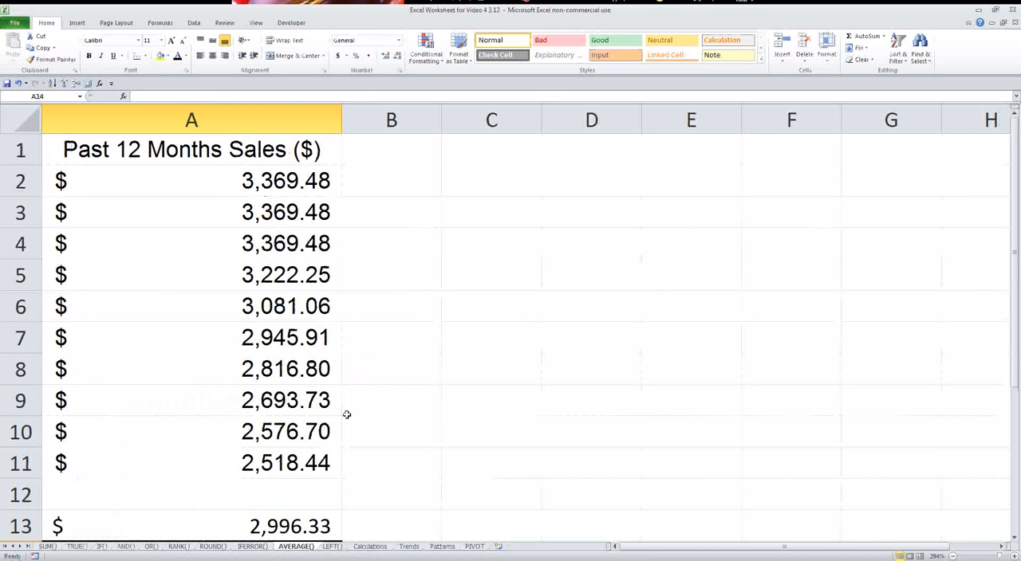
Try MEDIAN instead of AVERAGE in A13's formula, and undo the change.
{"action": "left_click", "coordinate": [292, 524]}
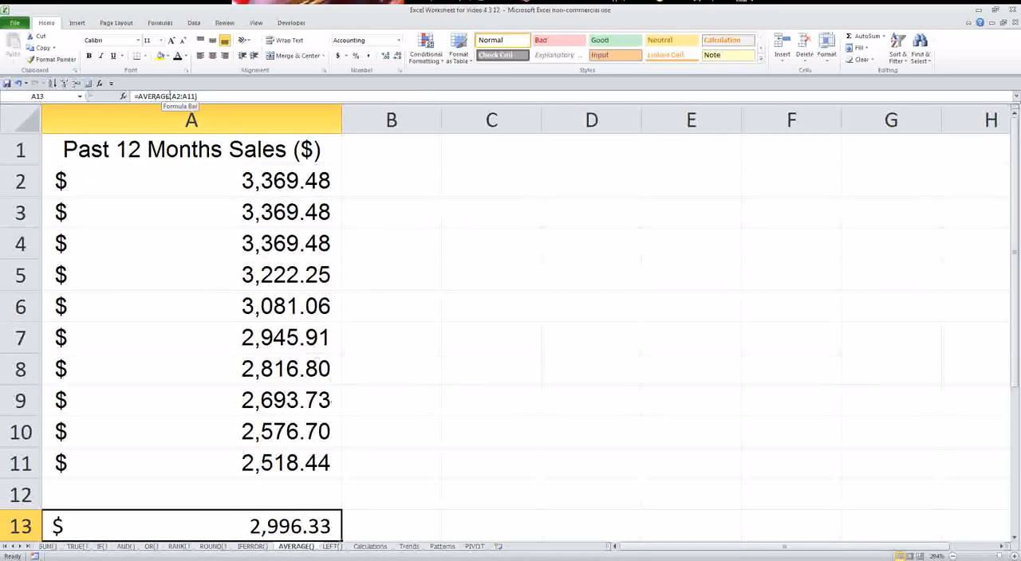
{"action": "double_click", "coordinate": [170, 96]}
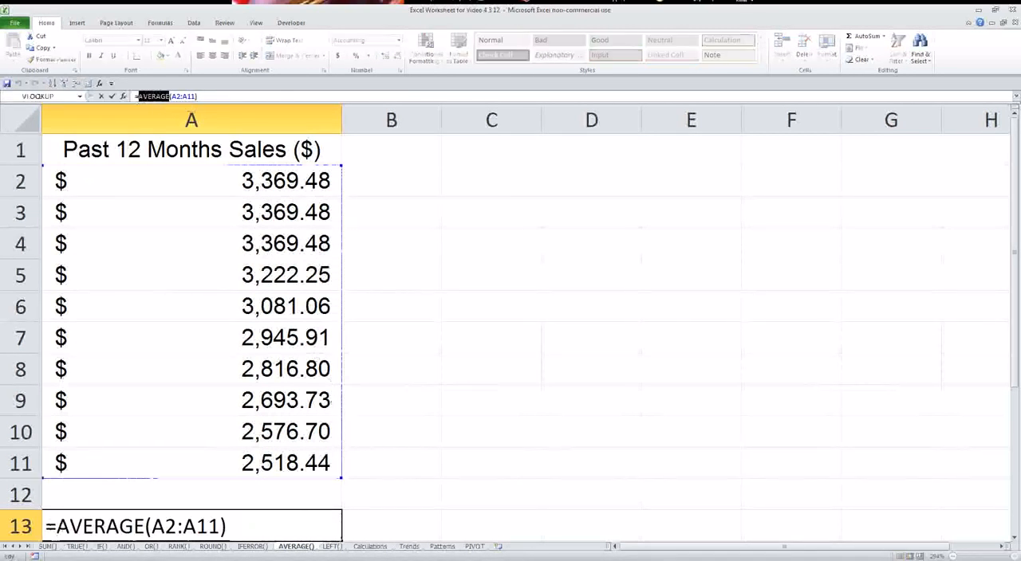
{"action": "type", "text": "median"}
{"action": "key", "text": "Return"}
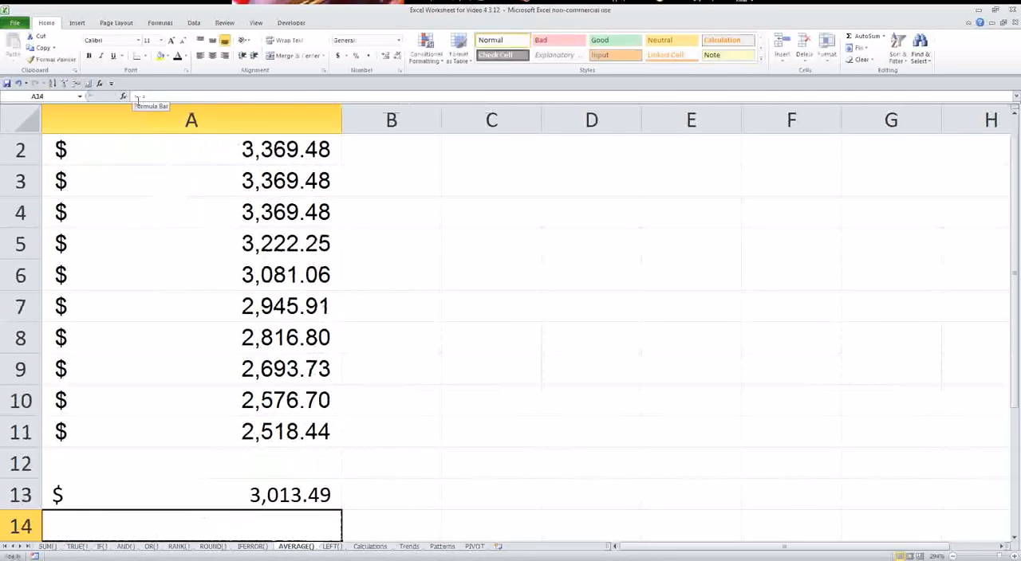
{"action": "key", "text": "ctrl+z"}
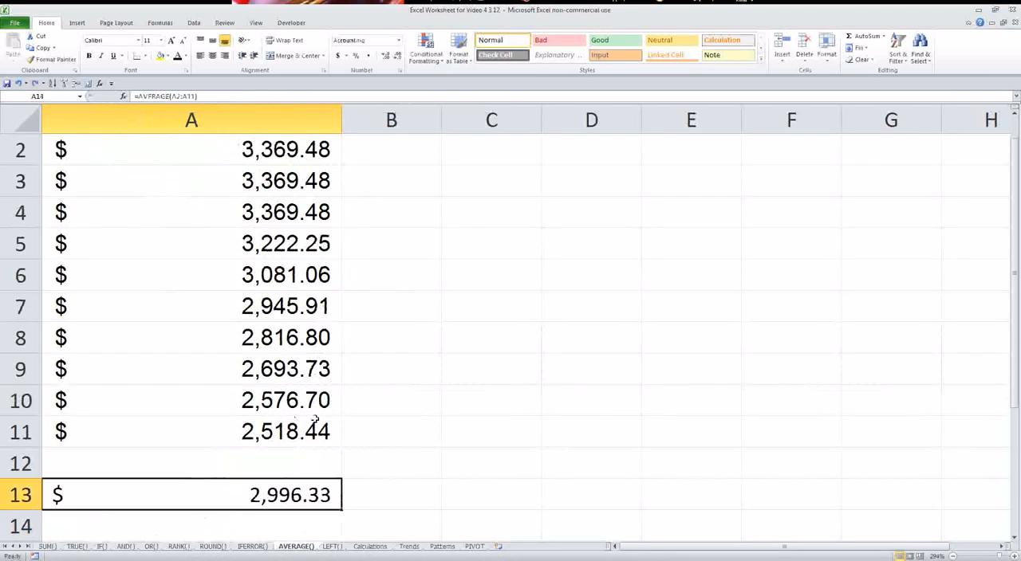
Copy A13 and paste it back over itself as a value, replacing the AVERAGE formula.
{"action": "left_click", "coordinate": [390, 376]}
{"action": "left_click", "coordinate": [307, 494]}
{"action": "key", "text": "ctrl+c"}
{"action": "right_click", "coordinate": [307, 494]}
{"action": "left_click", "coordinate": [348, 346]}
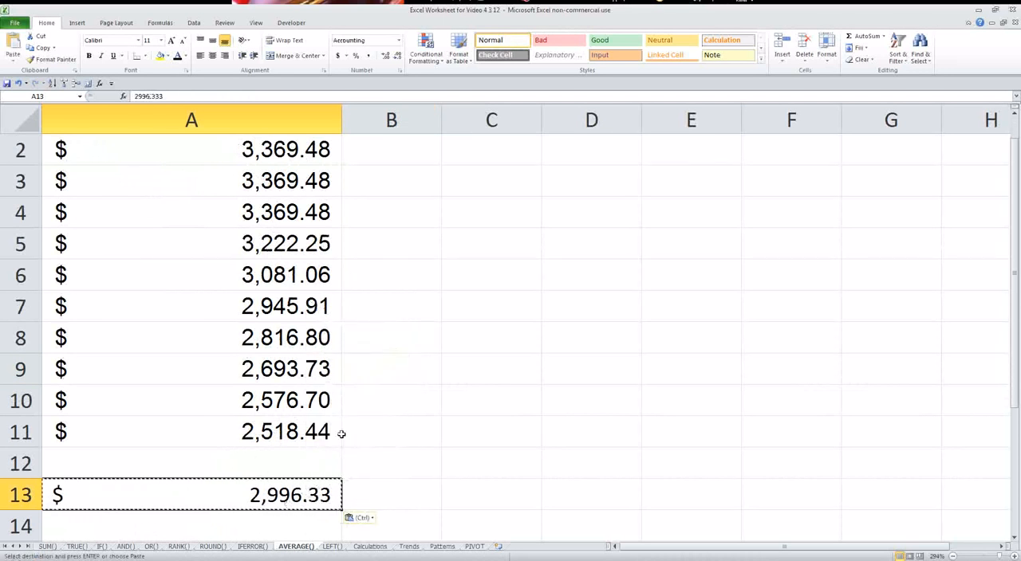
On the LEFT() sheet, enter =LEFT(B2,1) in D2 to extract the first initial from the first name.
{"action": "left_click", "coordinate": [332, 546]}
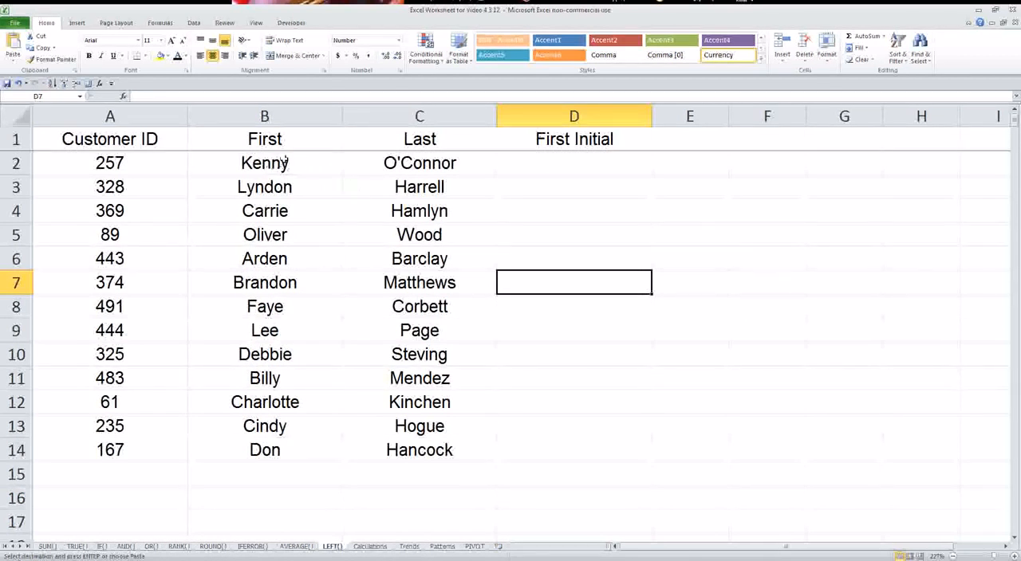
{"action": "left_click_drag", "start_coordinate": [285, 161], "coordinate": [279, 440]}
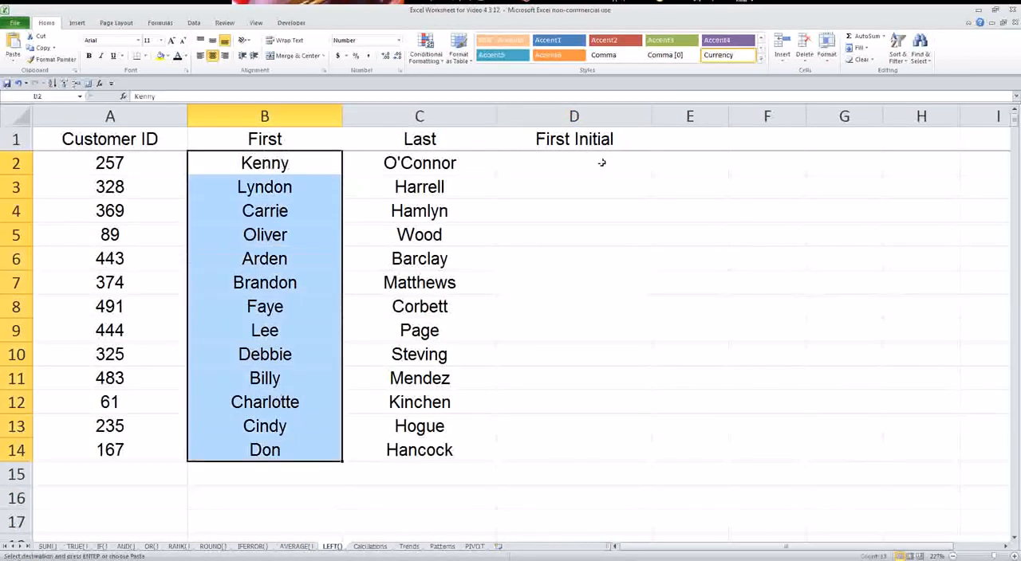
{"action": "left_click", "coordinate": [575, 162]}
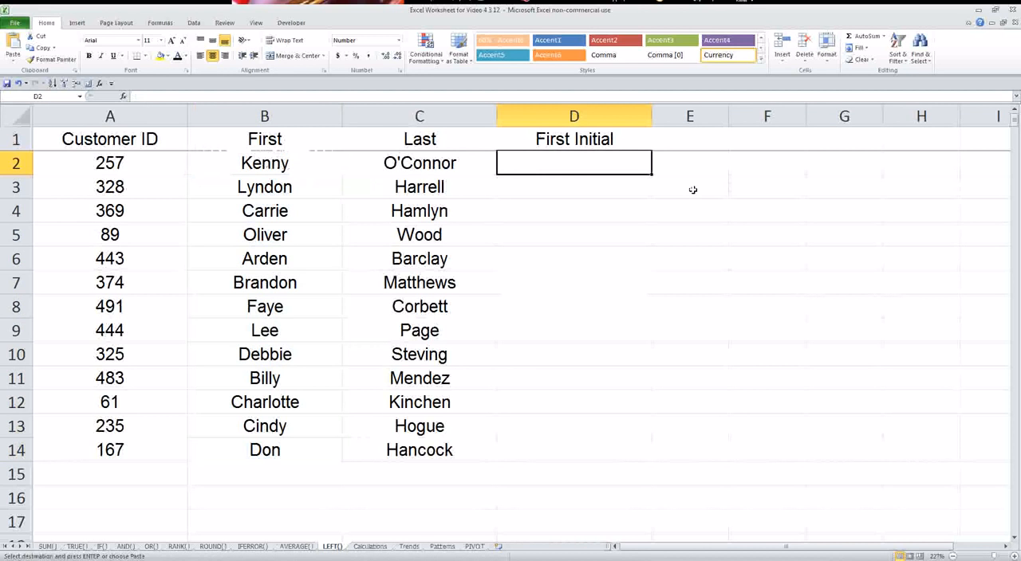
{"action": "type", "text": "=left("}
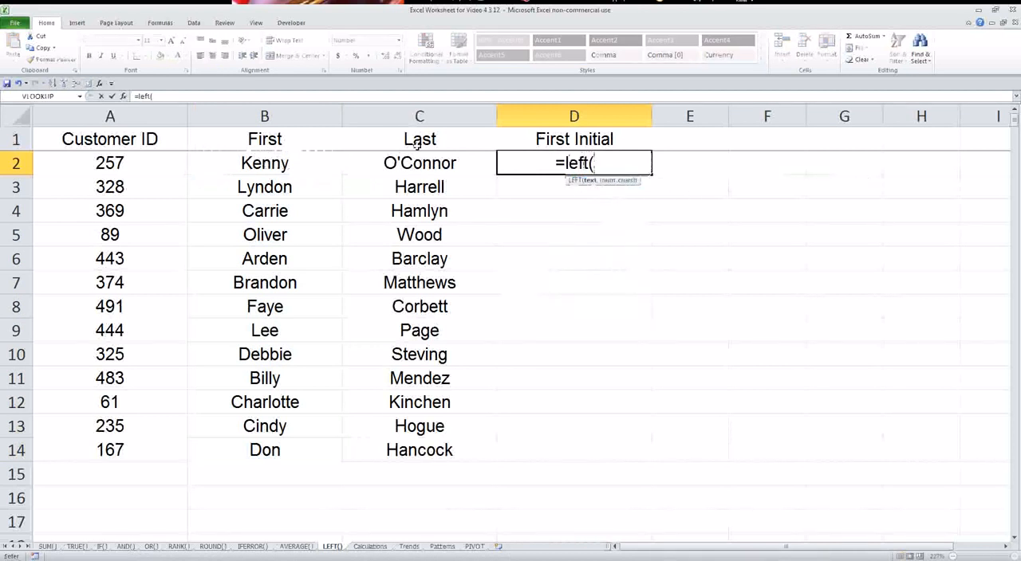
{"action": "left_click", "coordinate": [246, 159]}
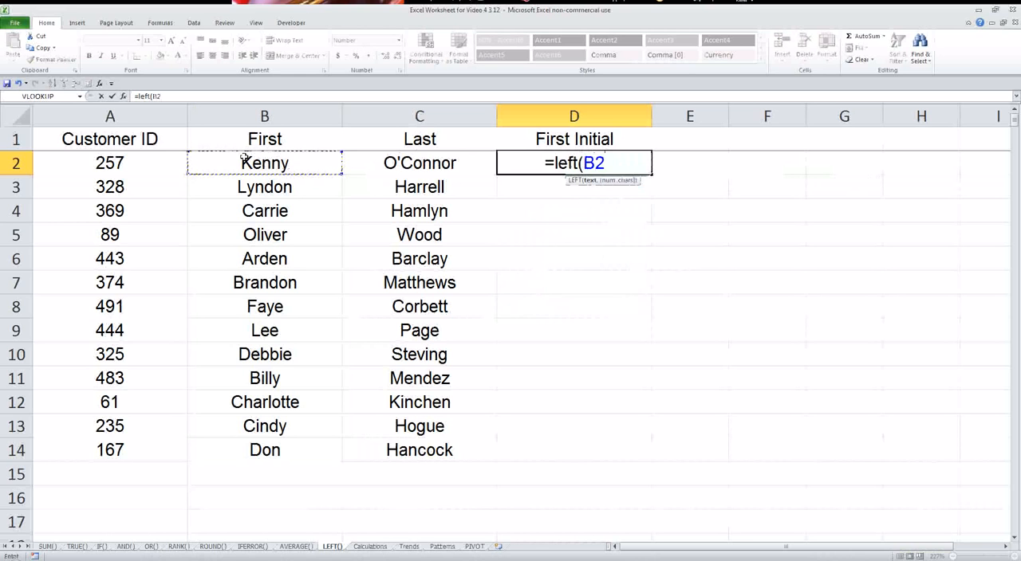
{"action": "type", "text": ","}
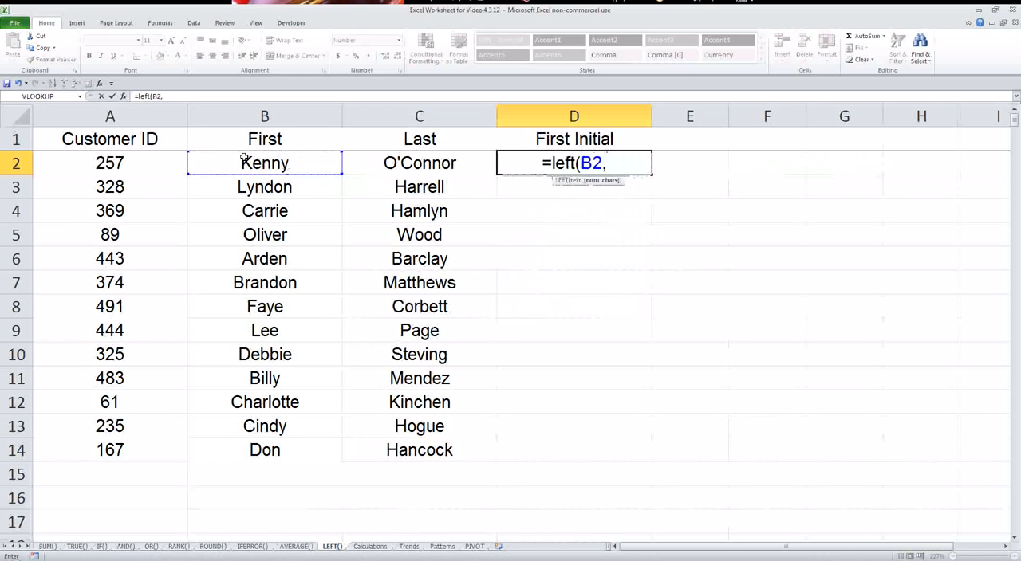
{"action": "type", "text": "1)"}
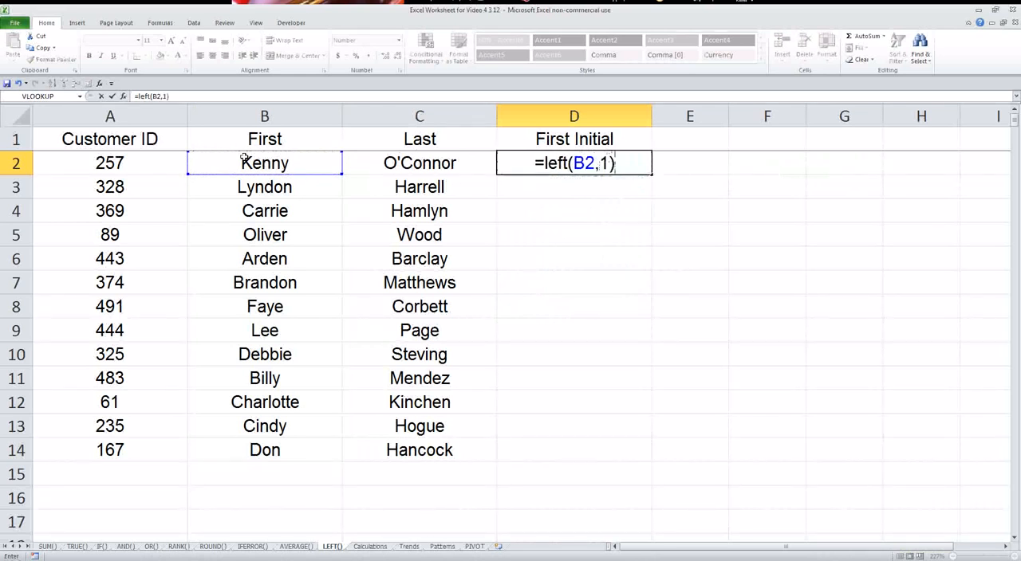
{"action": "key", "text": "Return"}
Fill D2's LEFT formula down to D14, and compare the initials with the first names in rows 5, 7 and 10.
{"action": "left_click", "coordinate": [520, 167]}
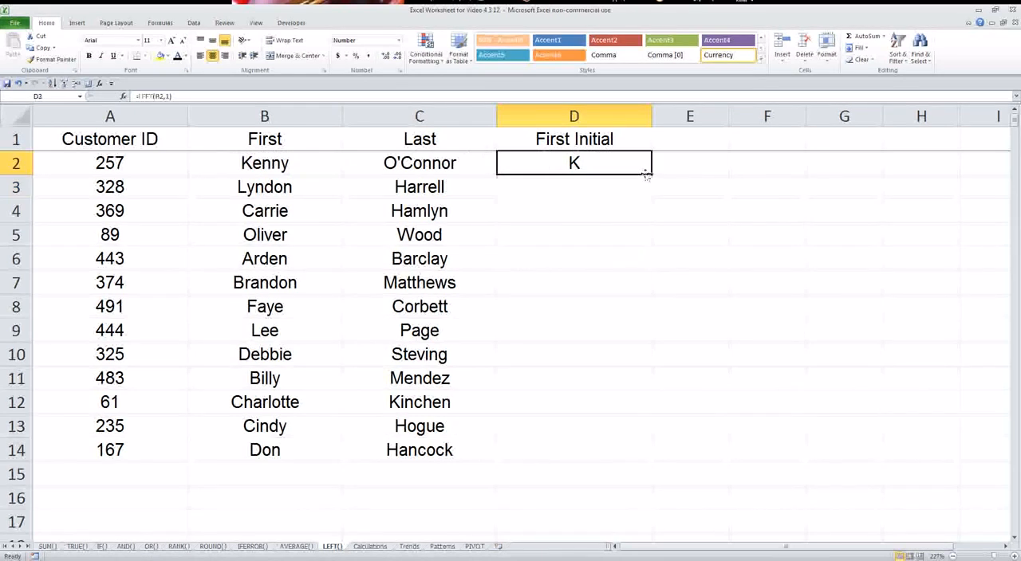
{"action": "left_click_drag", "start_coordinate": [647, 174], "coordinate": [606, 459]}
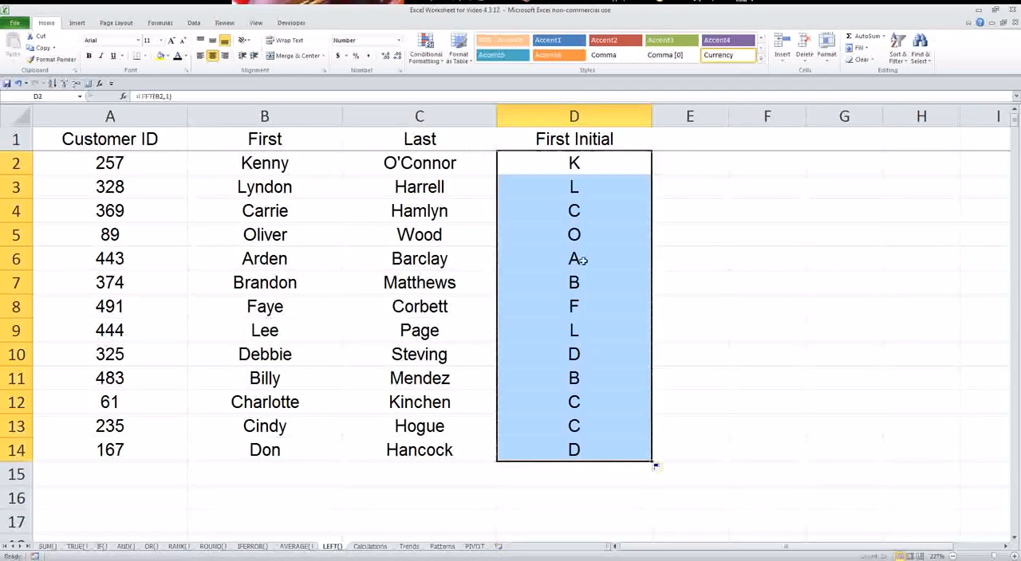
{"action": "left_click_drag", "start_coordinate": [542, 234], "coordinate": [323, 237]}
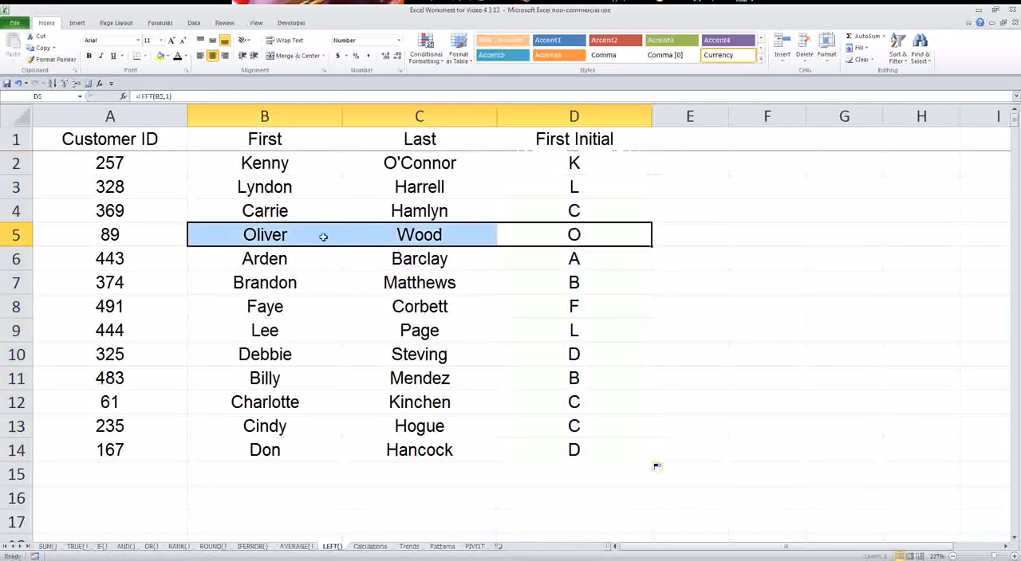
{"action": "left_click_drag", "start_coordinate": [588, 278], "coordinate": [335, 278]}
{"action": "left_click_drag", "start_coordinate": [558, 354], "coordinate": [348, 351]}
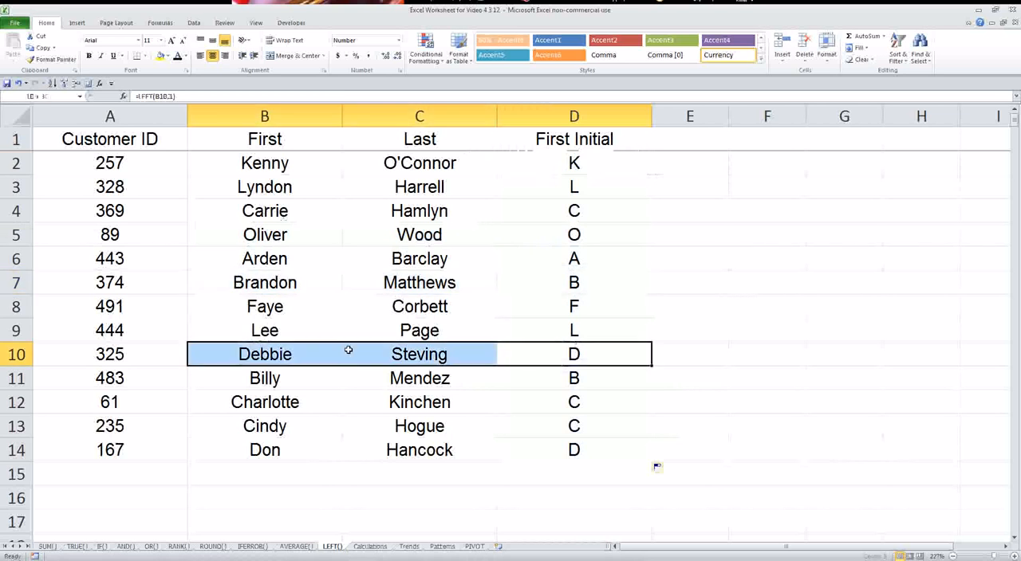
Copy the whole First Initial column and paste it back over itself as values.
{"action": "left_click", "coordinate": [574, 116]}
{"action": "right_click", "coordinate": [570, 238]}
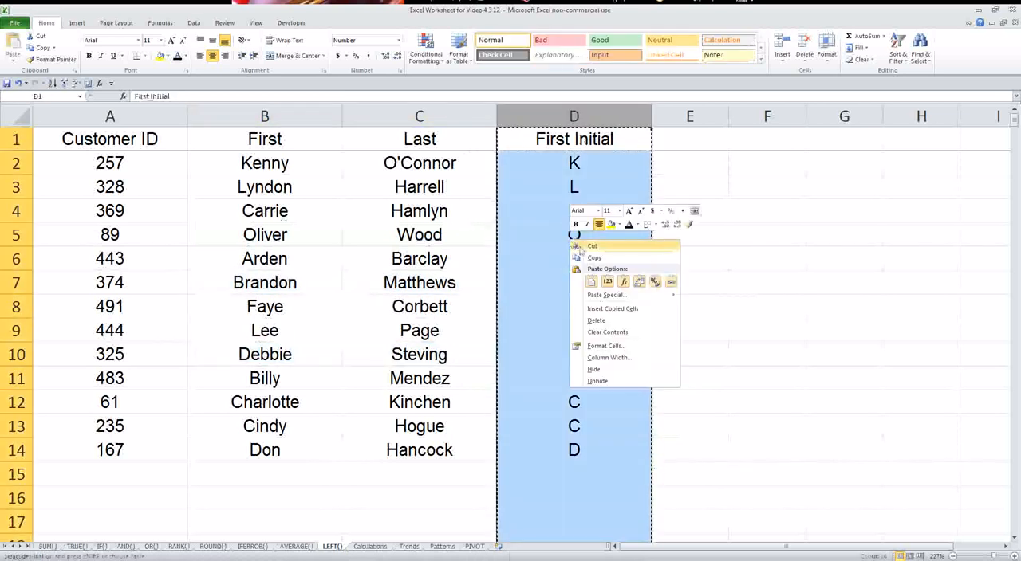
{"action": "left_click", "coordinate": [578, 248]}
{"action": "left_click", "coordinate": [661, 272]}
{"action": "key", "text": "Escape"}
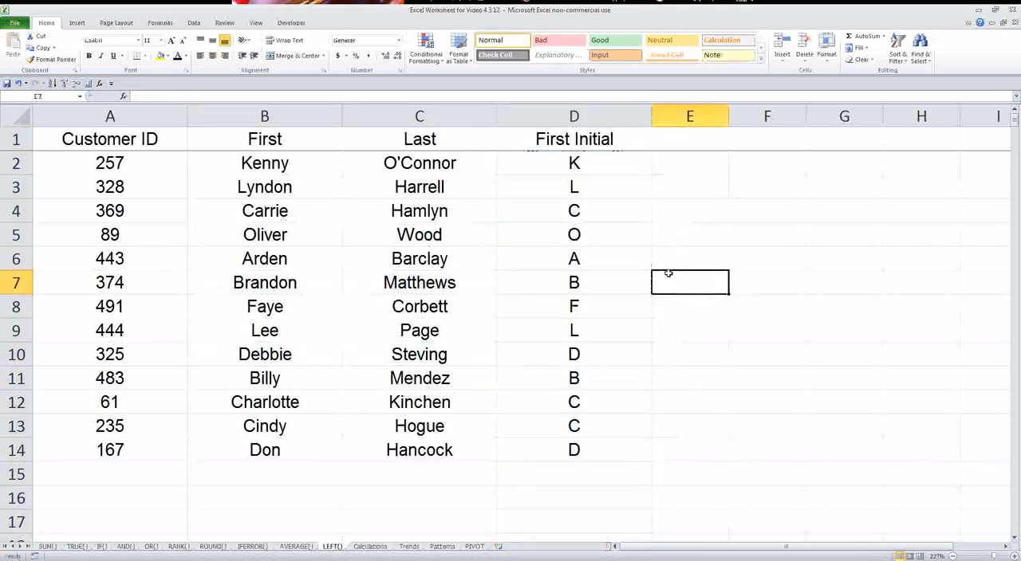